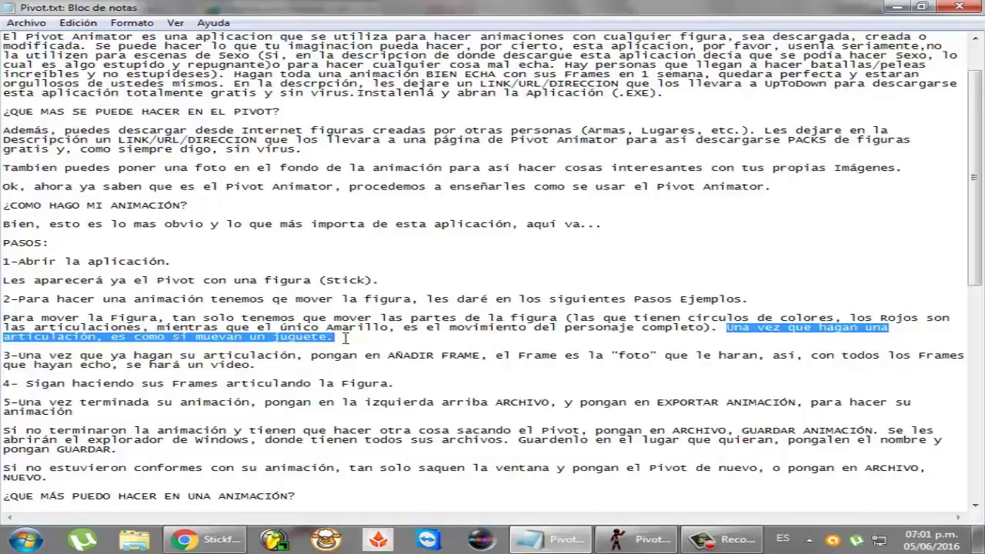
Step: Switch to Pivot Animator, move the stick figure down to the canvas's bottom edge and raise its right-hand forearm, adding a frame after each change
click(635, 538)
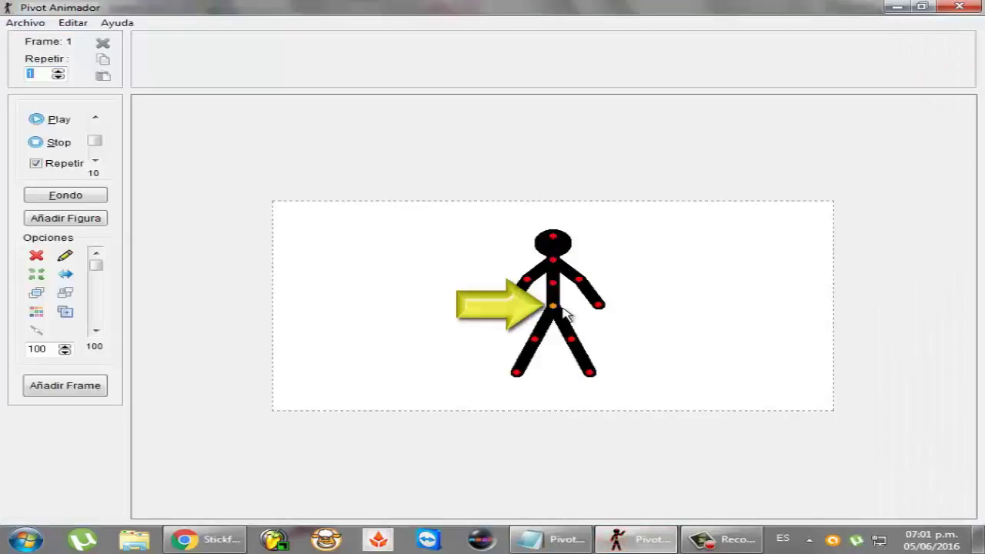
drag(554, 307, 514, 311)
click(104, 390)
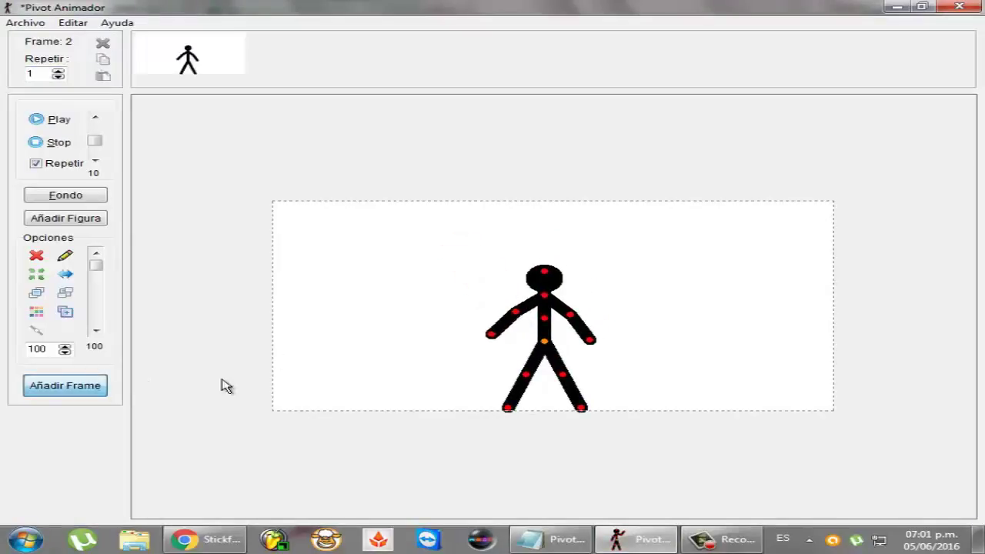
drag(589, 339, 607, 326)
click(79, 390)
Step: Switch to the Pivot.txt notes in Notepad and read step 3 on adding a frame after each articulation
click(907, 7)
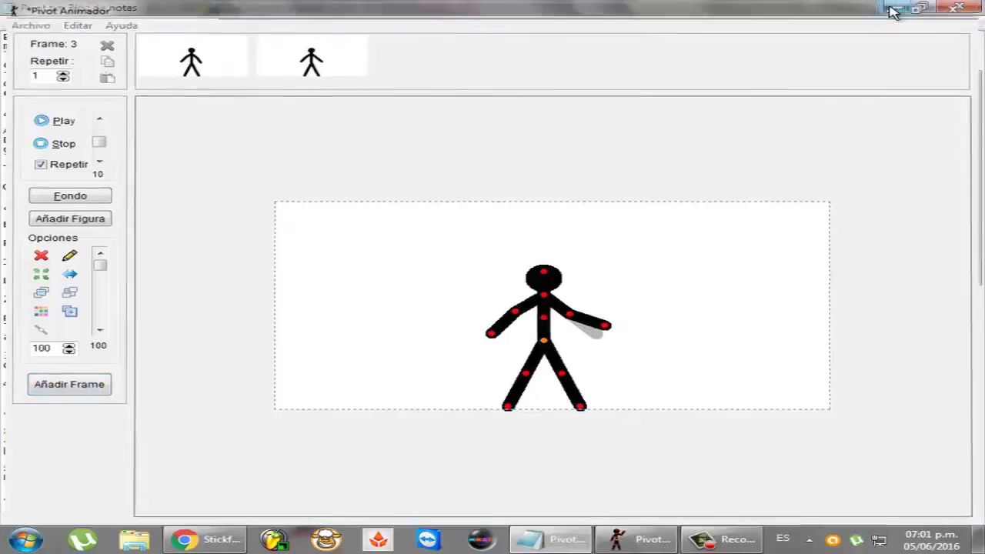
drag(26, 328, 383, 339)
drag(60, 299, 29, 297)
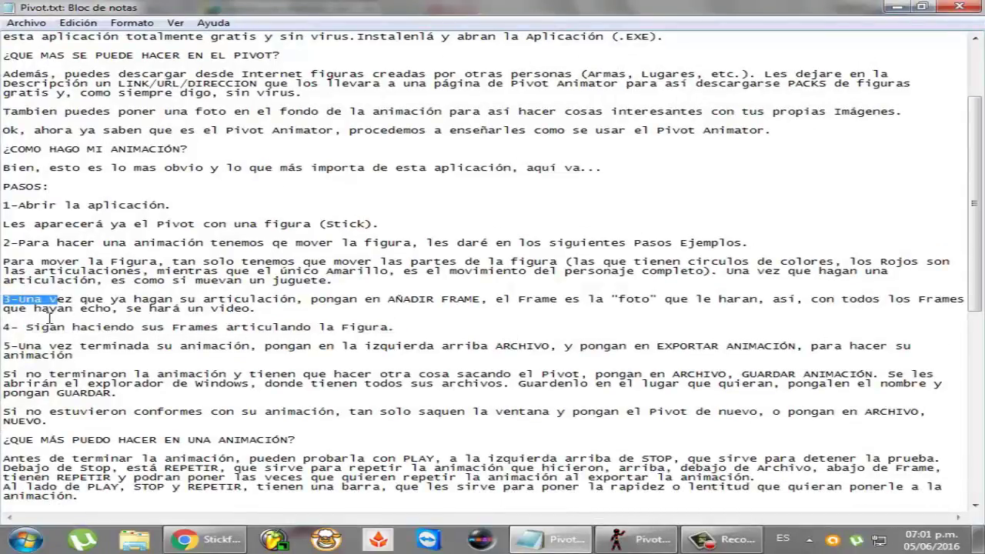
click(49, 316)
drag(220, 293, 466, 302)
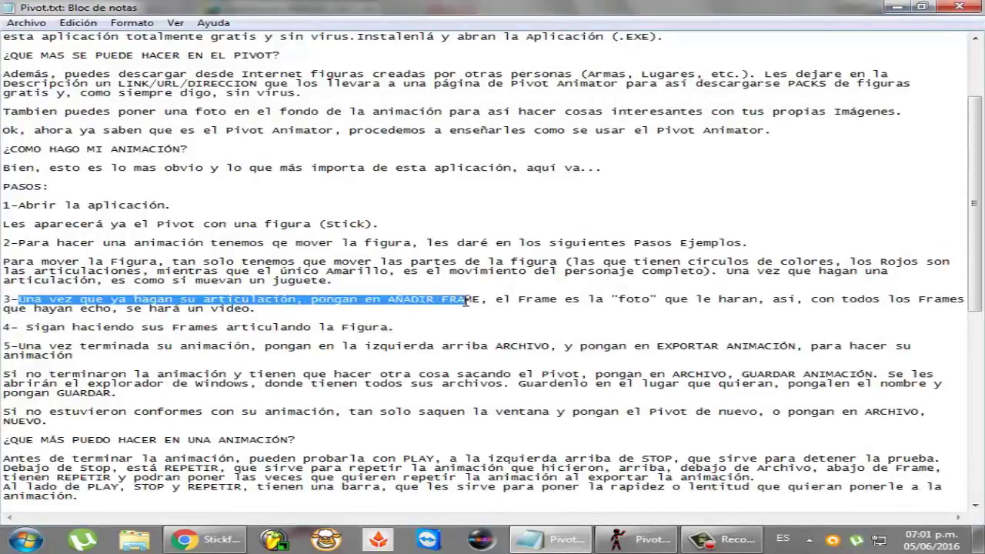
drag(381, 300, 574, 317)
mouse_move(223, 314)
mouse_down()
mouse_move(188, 311)
mouse_move(241, 312)
mouse_up()
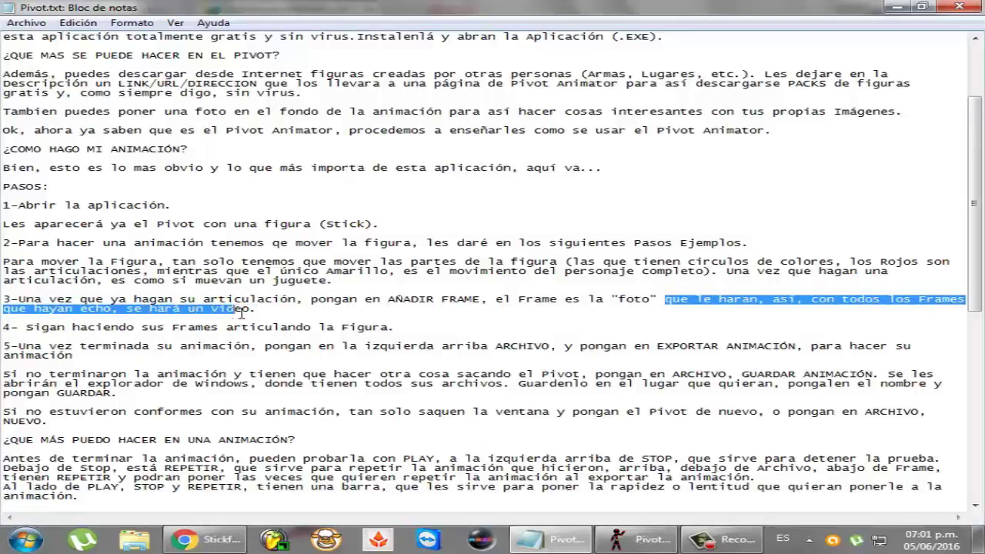
Step: Return to Pivot Animator, add a frame of the current pose, raise the figure's left-hand arm slightly, and add another frame
click(635, 538)
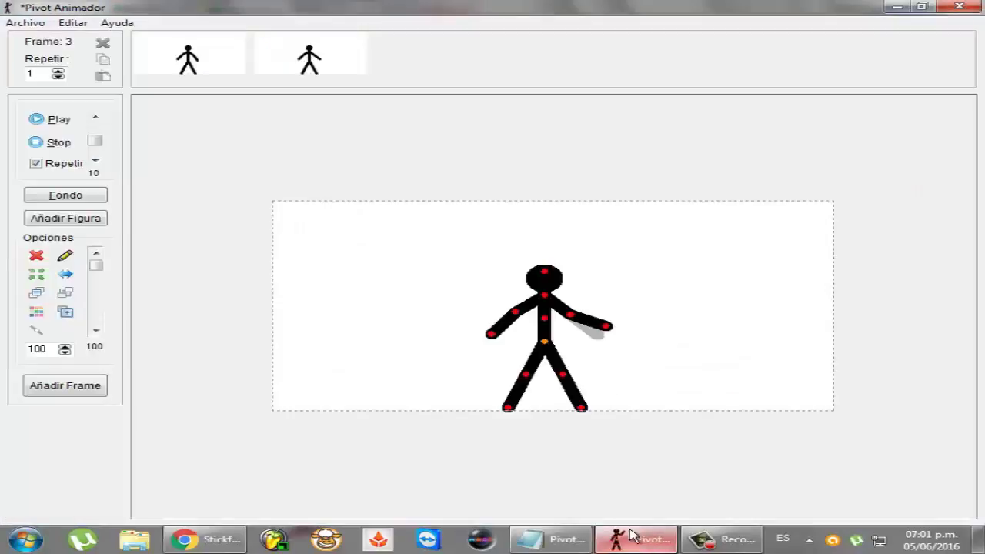
click(82, 388)
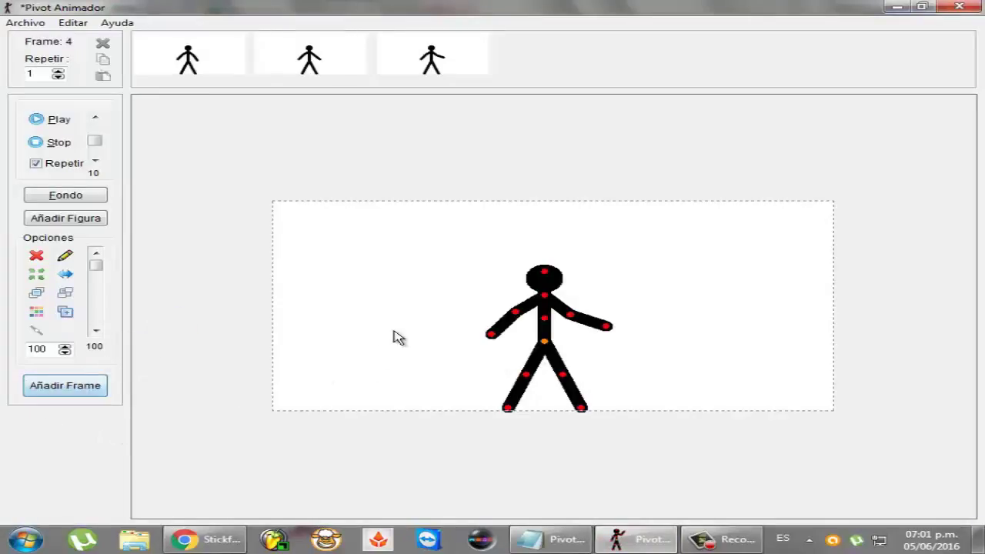
drag(514, 317, 510, 313)
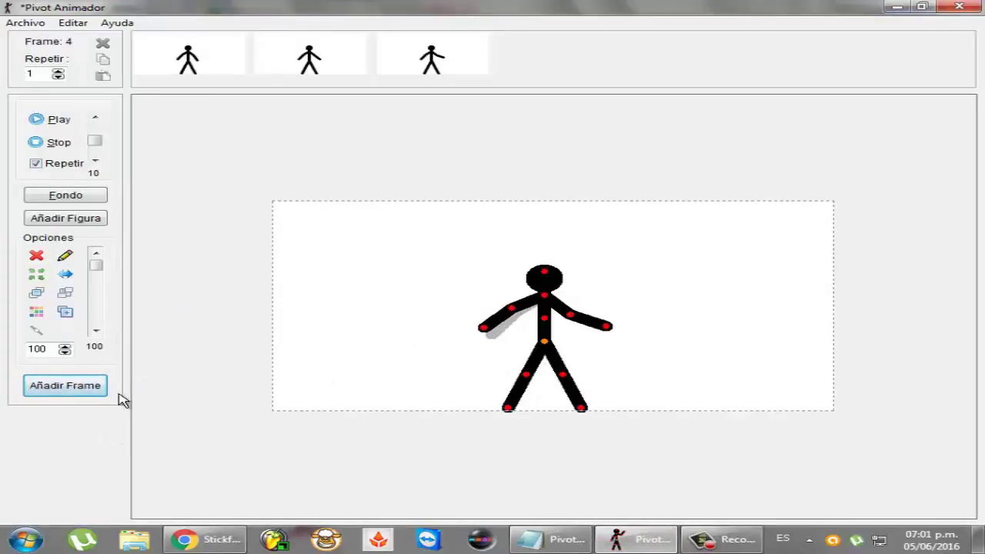
click(76, 386)
Step: Tilt the figure's head slightly and add two frames, then swing the left-hand leg inward and add one more frame
mouse_move(544, 273)
mouse_down()
mouse_move(557, 273)
mouse_move(543, 273)
mouse_up()
click(66, 387)
click(70, 393)
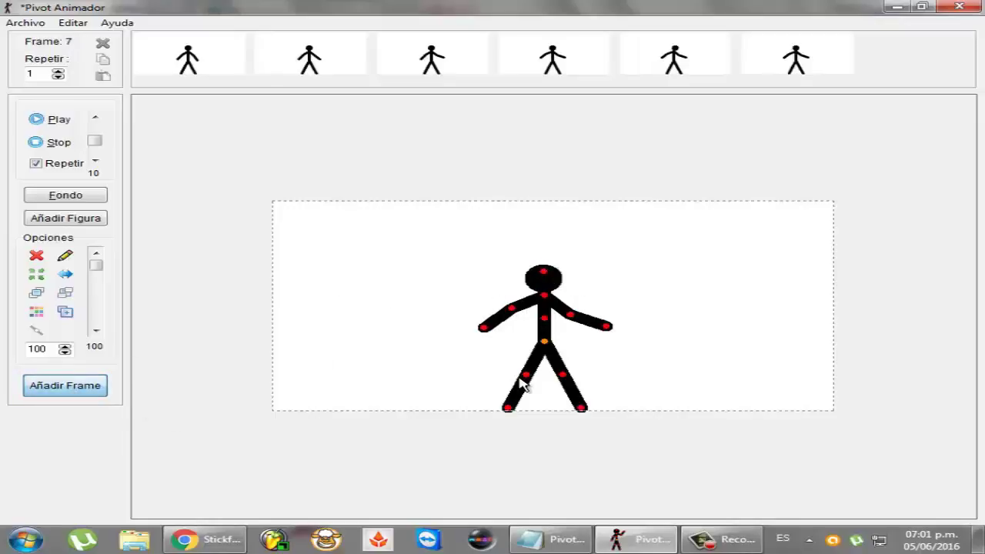
drag(527, 377, 532, 375)
click(86, 388)
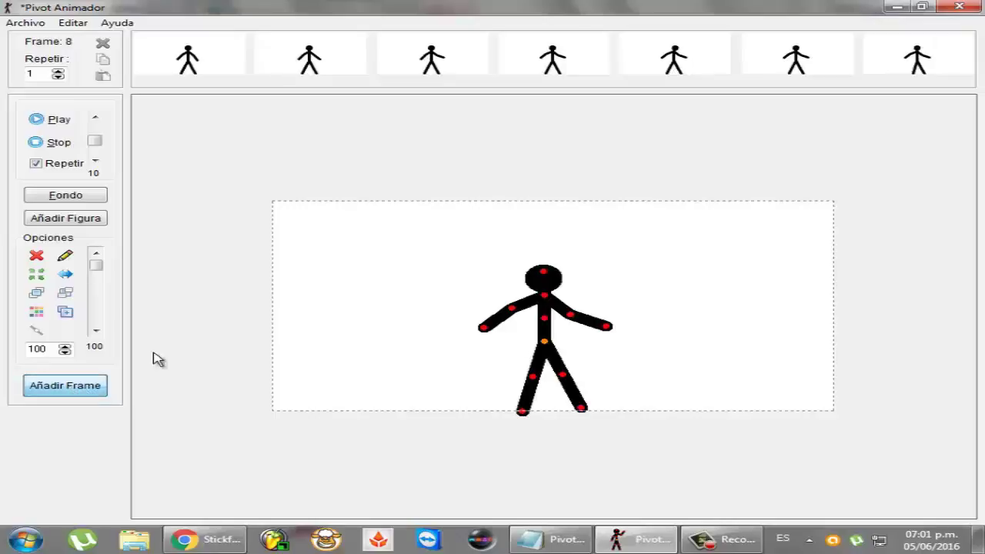
Step: Read step 4 in the Pivot.txt notes, then bend the figure's left-hand lower leg outward in Pivot Animator and add a frame
click(898, 7)
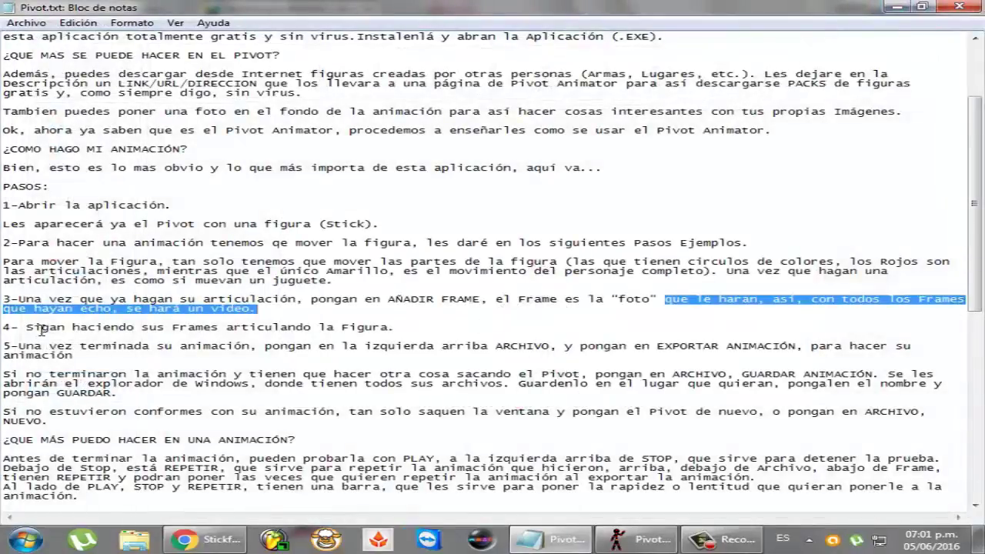
drag(26, 329, 443, 330)
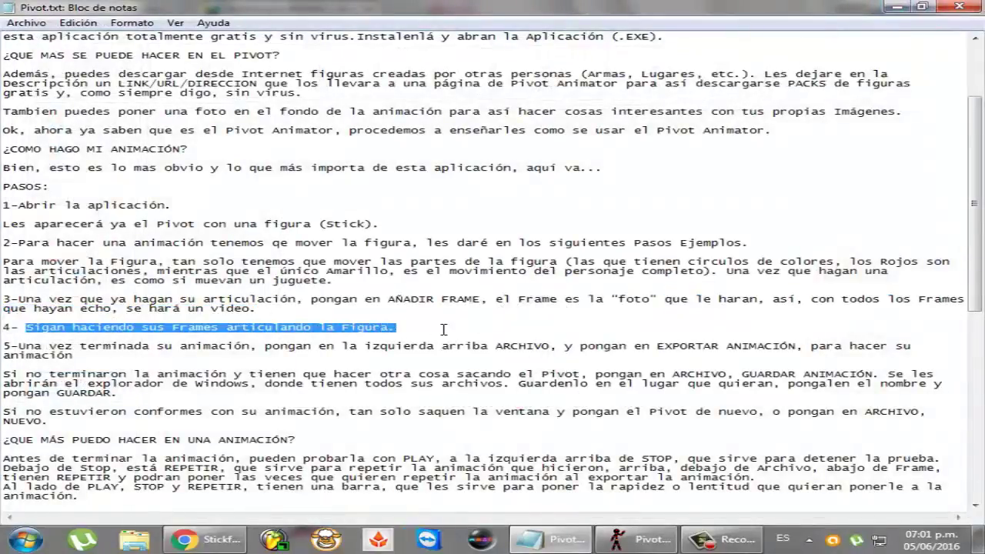
click(636, 539)
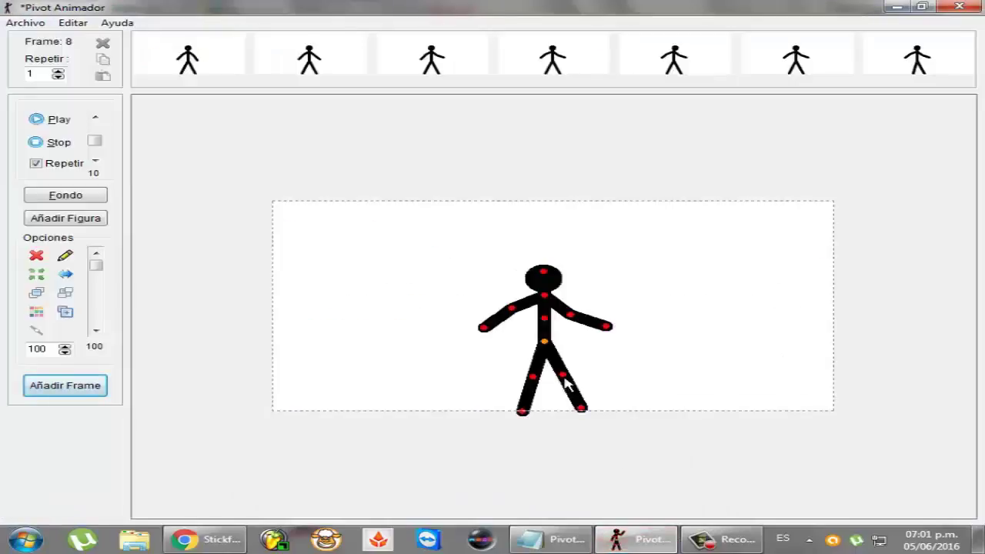
drag(523, 416, 484, 413)
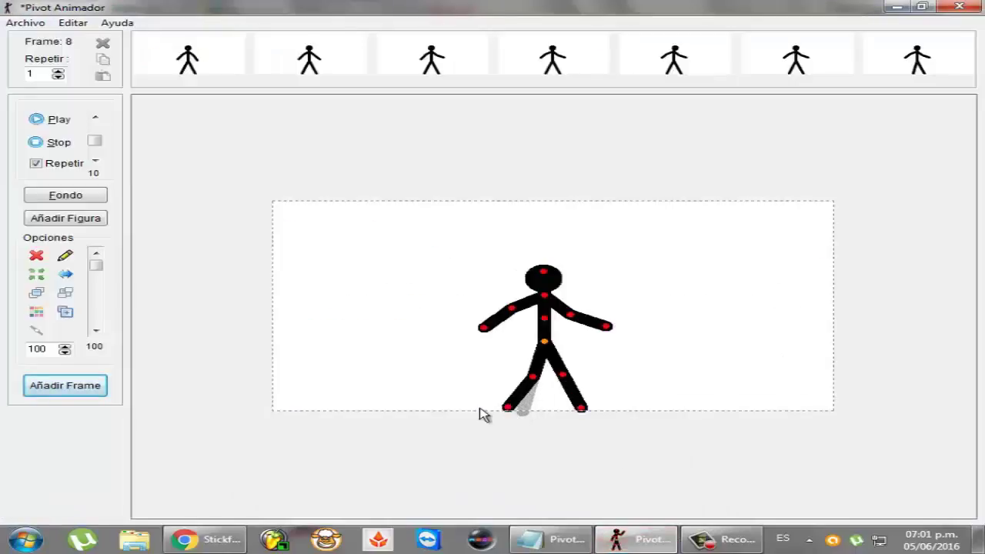
click(85, 387)
Step: Articulate the figure's right-hand leg outward and back in small changes, adding frames up to frame 13
mouse_move(571, 378)
mouse_down()
mouse_move(604, 398)
mouse_move(582, 391)
mouse_up()
click(55, 384)
click(91, 381)
click(102, 390)
click(104, 389)
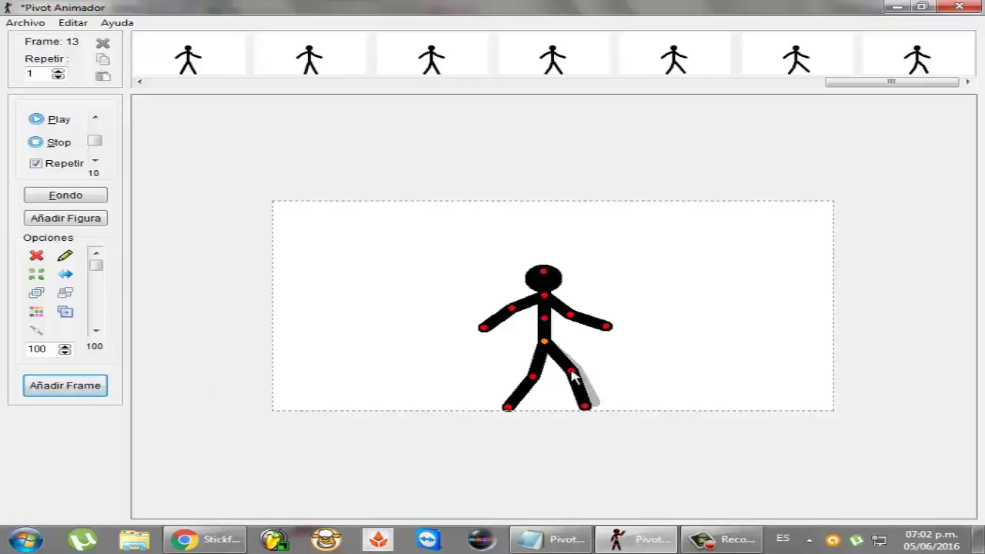
click(85, 394)
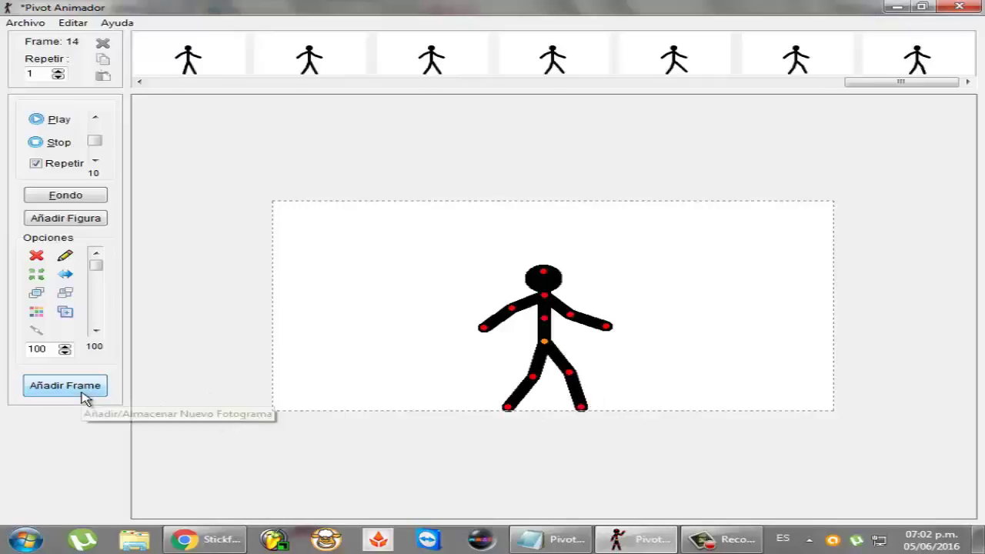
Step: Switch to the Pivot.txt notes and read step 5 on exporting the finished animation
click(897, 6)
scroll(64, 334, down, 1)
drag(19, 289, 497, 285)
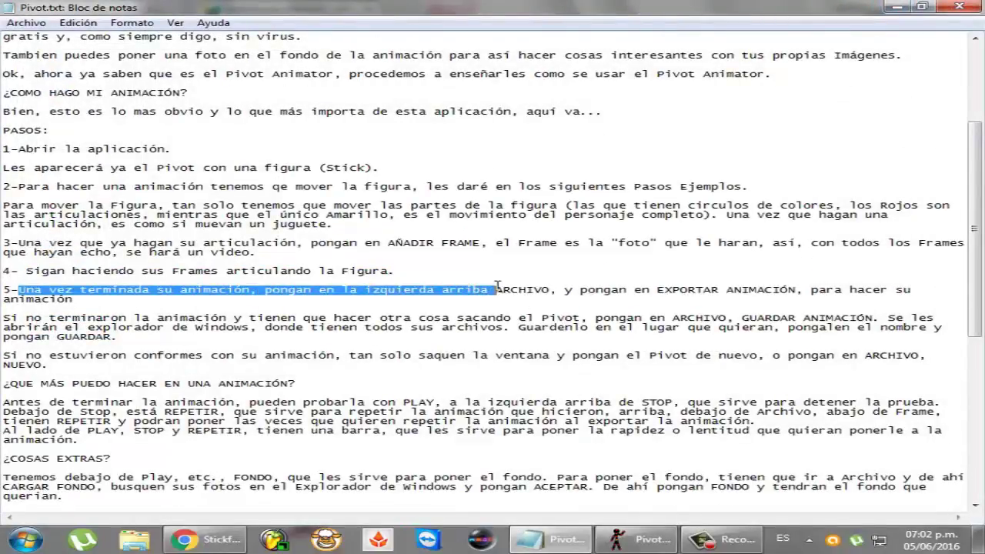
double_click(523, 290)
drag(557, 289, 802, 288)
double_click(677, 289)
drag(677, 289, 418, 299)
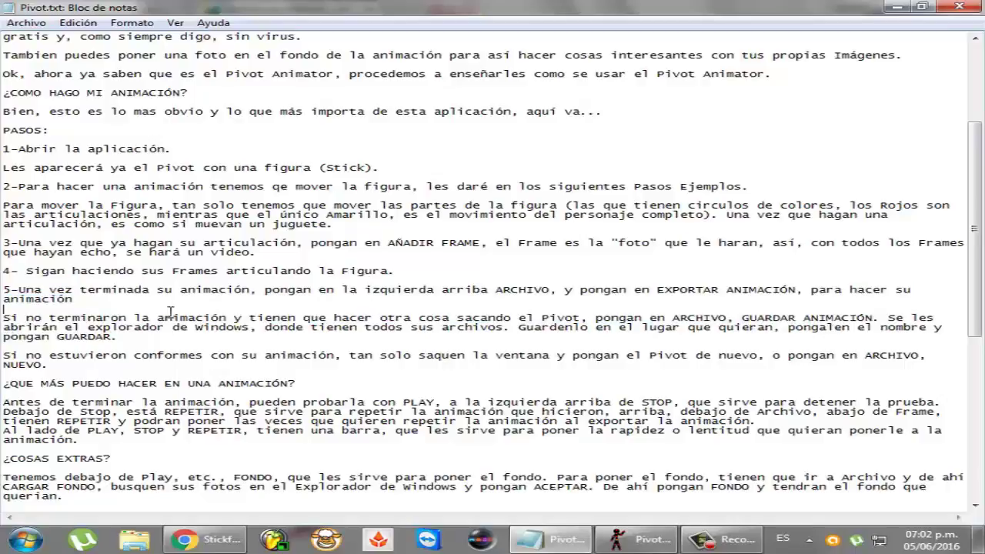
Step: Read the notes on saving an unfinished animation and on starting over with a new one
drag(3, 317, 517, 330)
drag(518, 328, 878, 337)
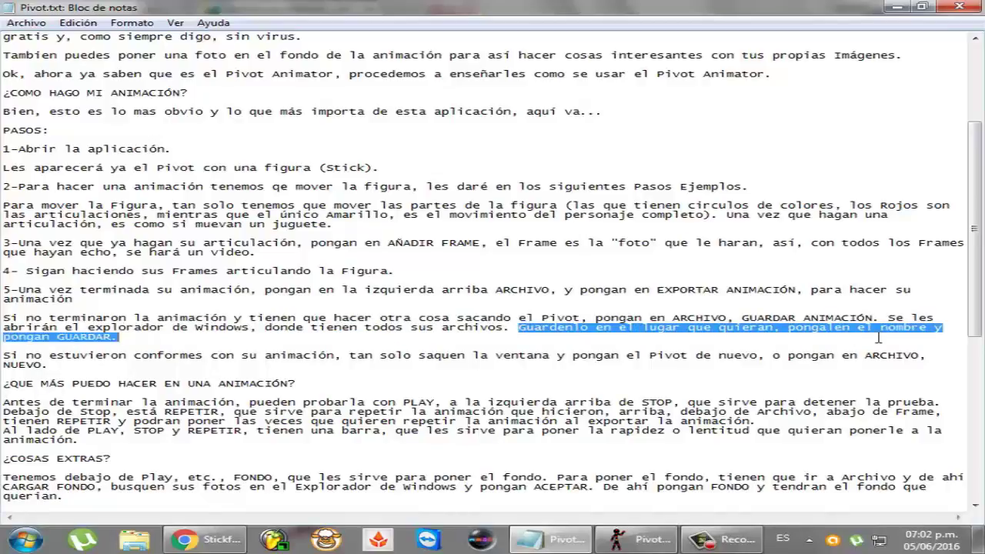
drag(63, 337, 129, 337)
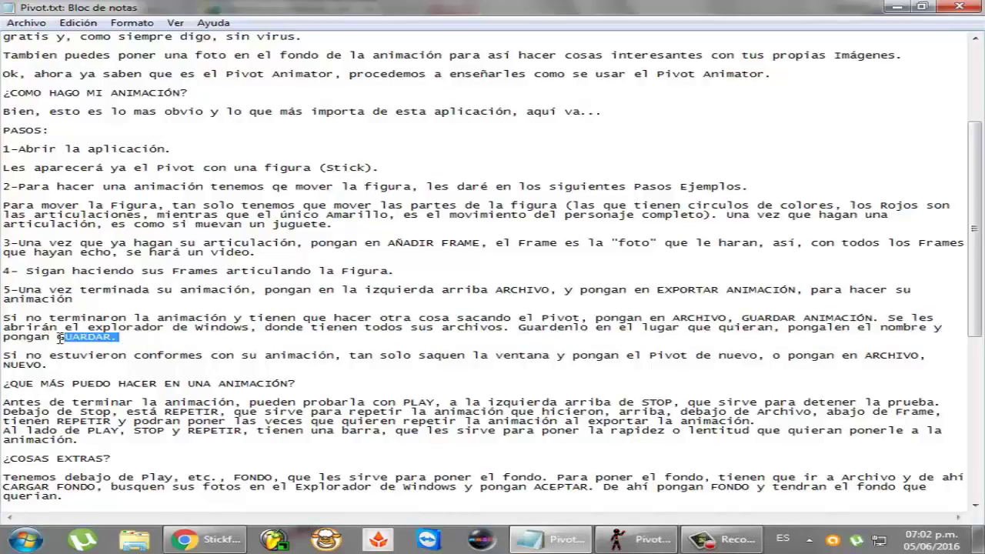
drag(5, 352, 393, 365)
drag(524, 361, 937, 366)
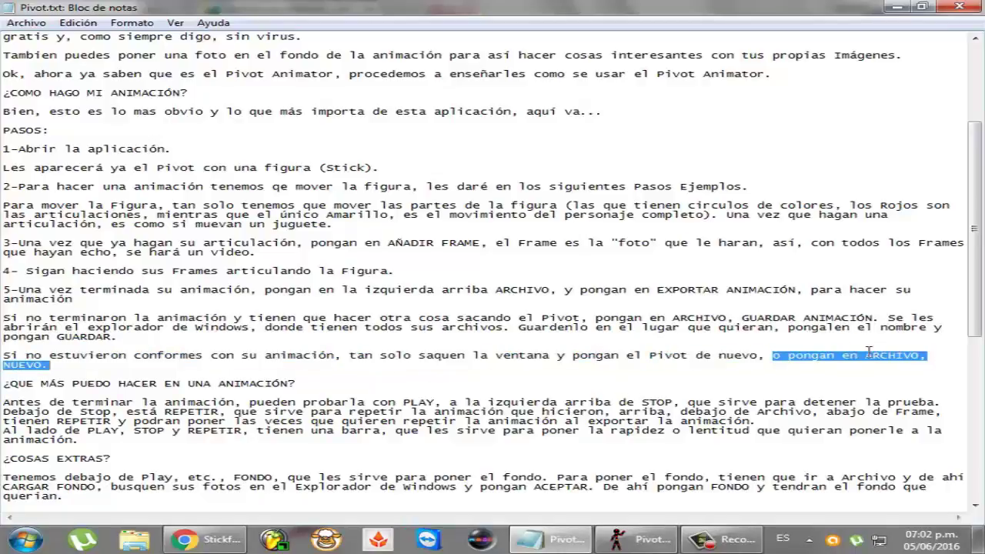
drag(865, 354, 922, 354)
drag(3, 362, 82, 365)
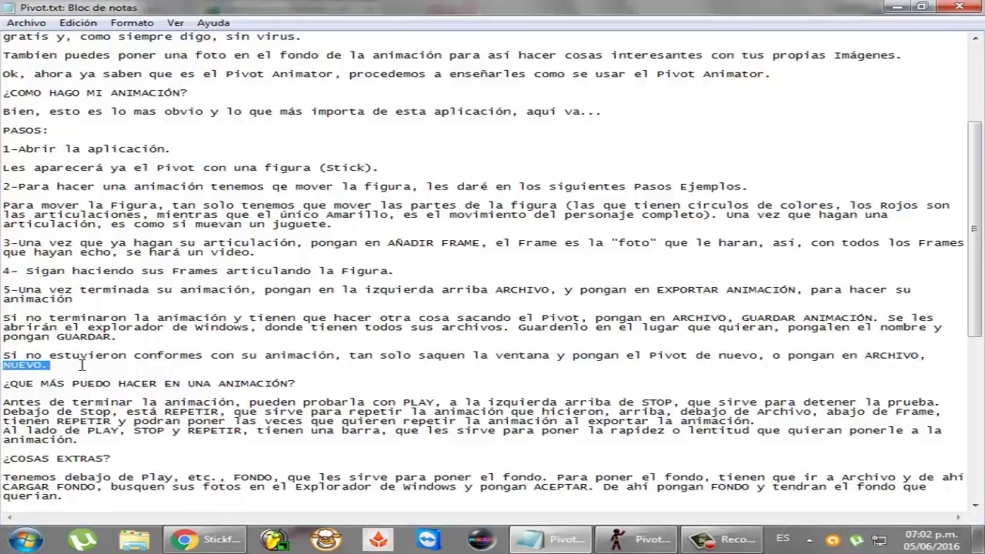
Step: Recheck the export instruction in step 5 of the notes and locate the Exportar Animación command in Pivot Animator without running it
click(43, 304)
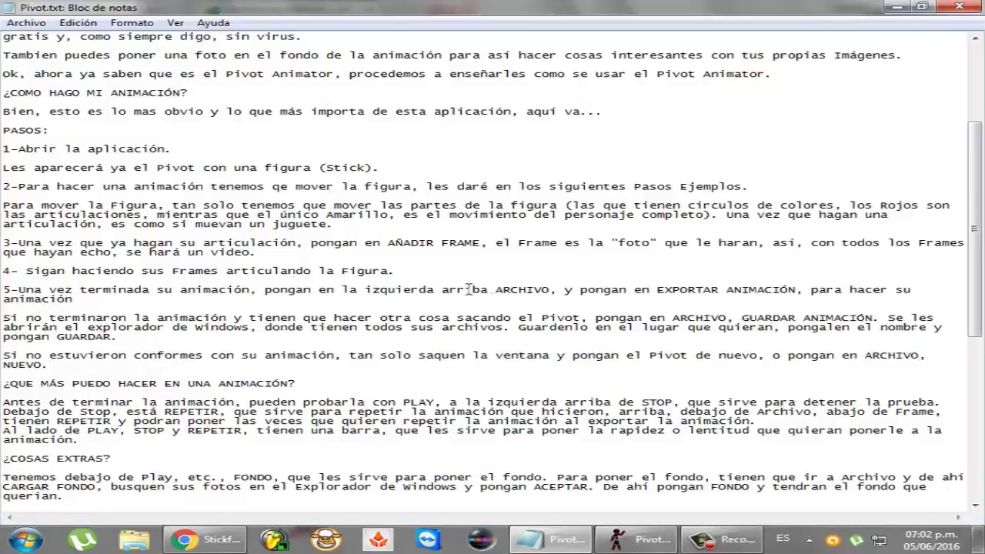
drag(496, 289, 581, 291)
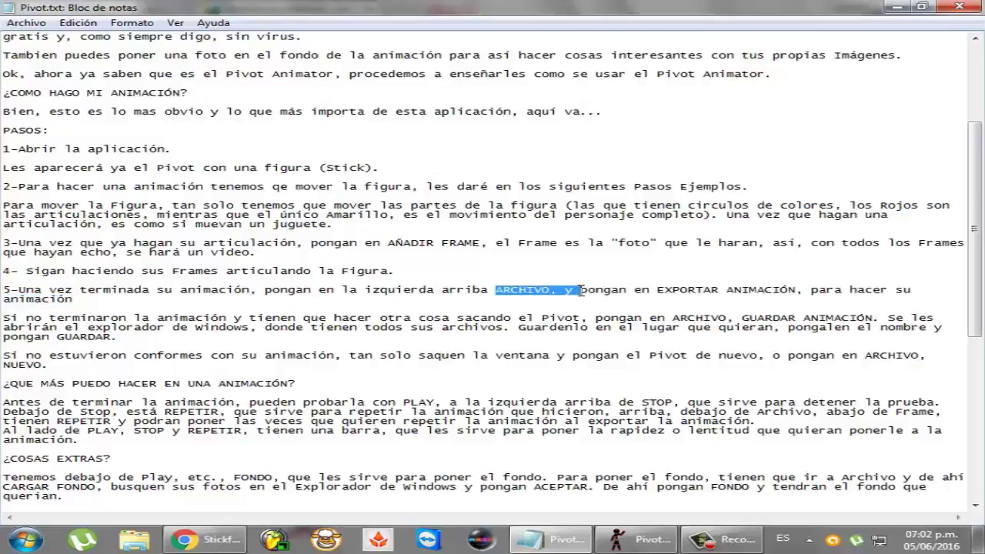
click(646, 537)
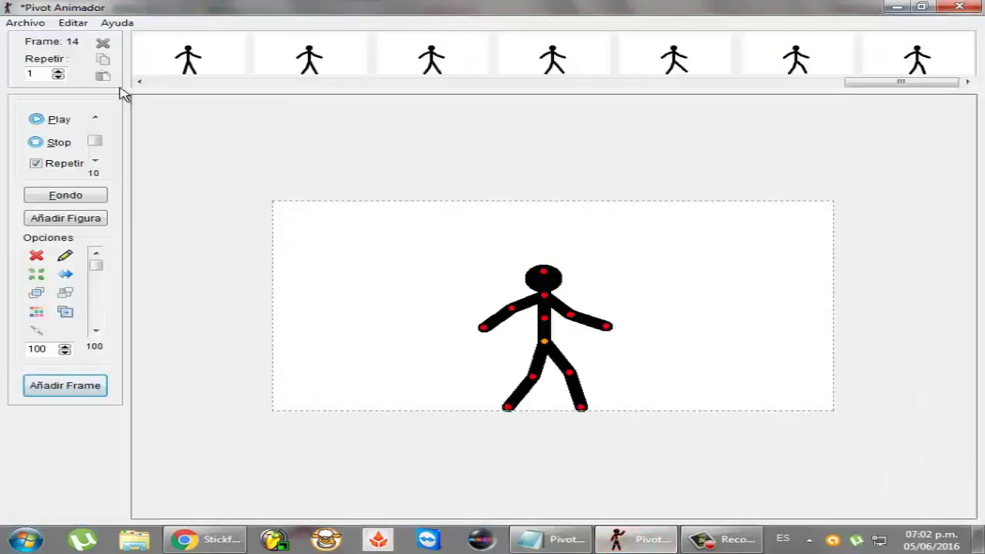
click(27, 24)
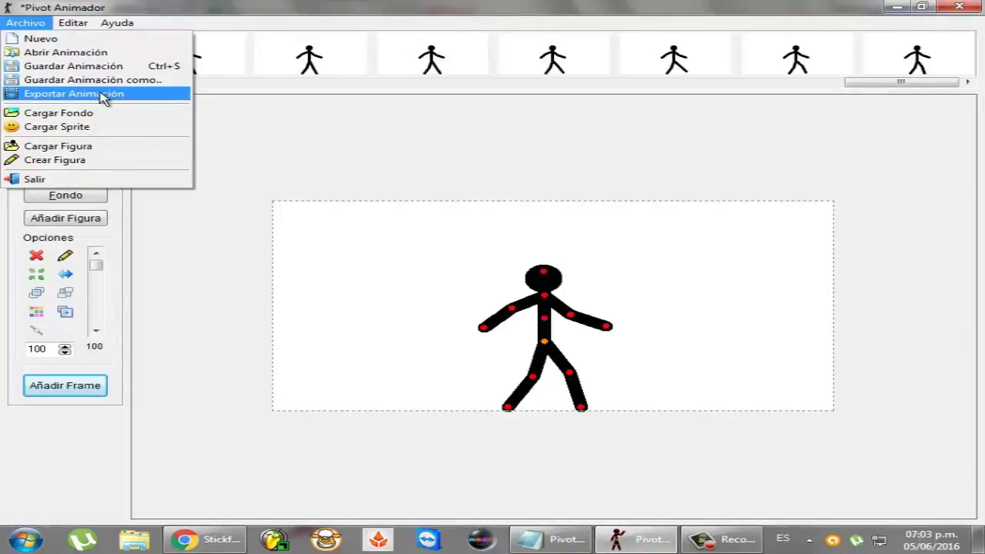
click(288, 165)
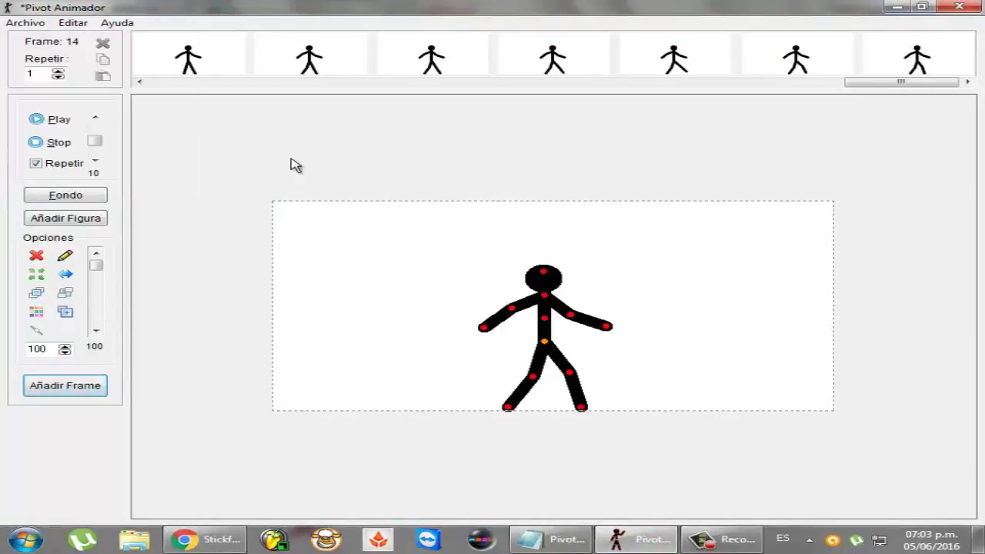
Step: Reread the note on saving an unfinished animation and locate the Guardar Animación commands in Pivot Animator without running them
click(898, 7)
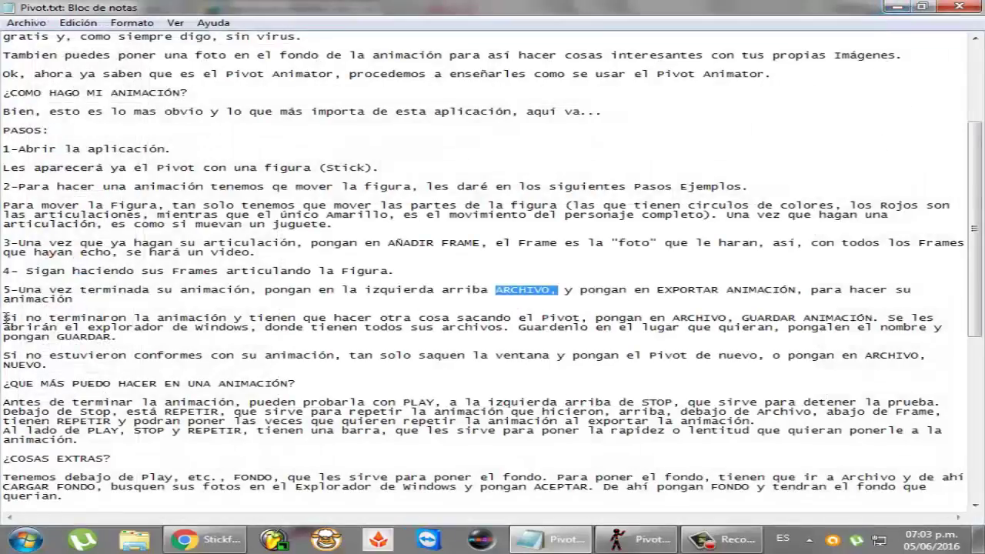
drag(6, 317, 553, 318)
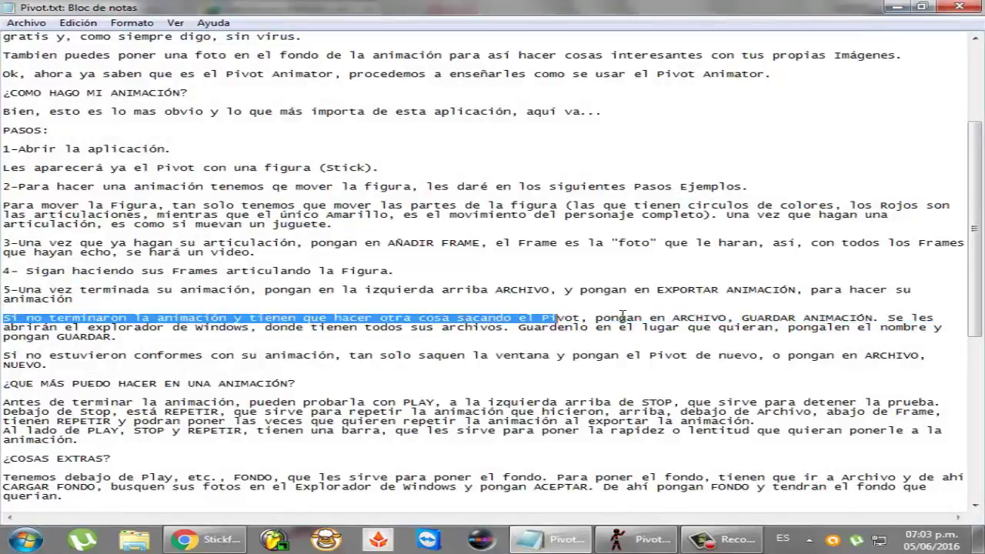
drag(677, 318, 879, 316)
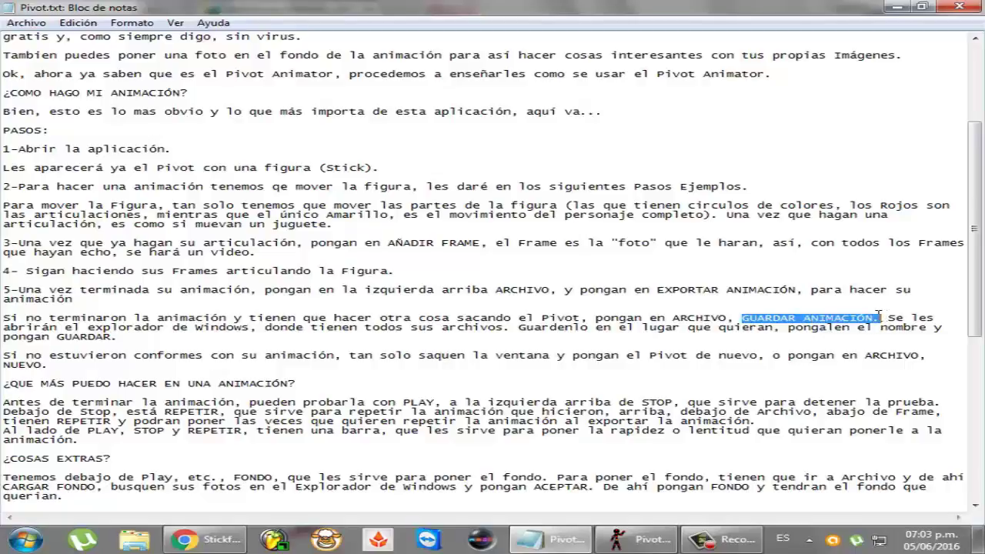
click(636, 538)
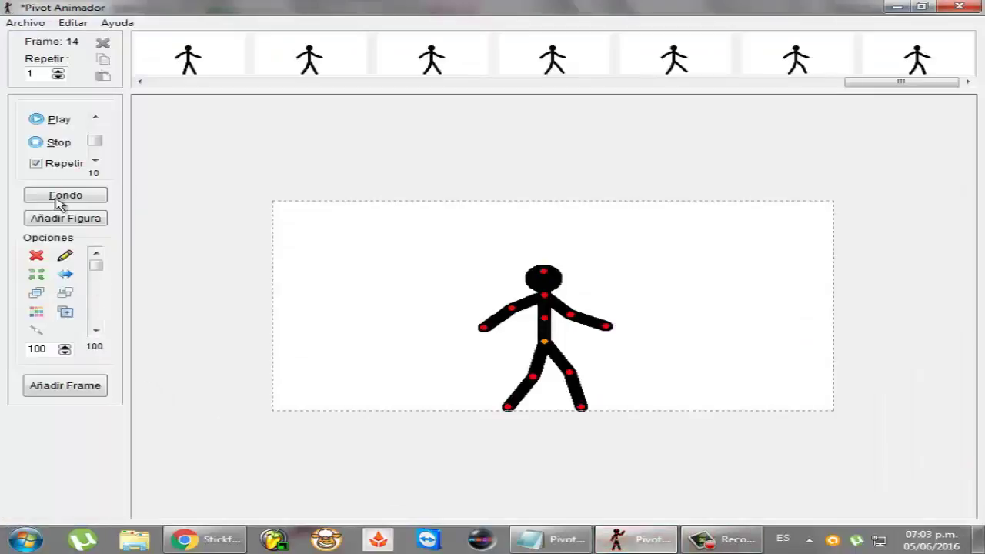
click(31, 23)
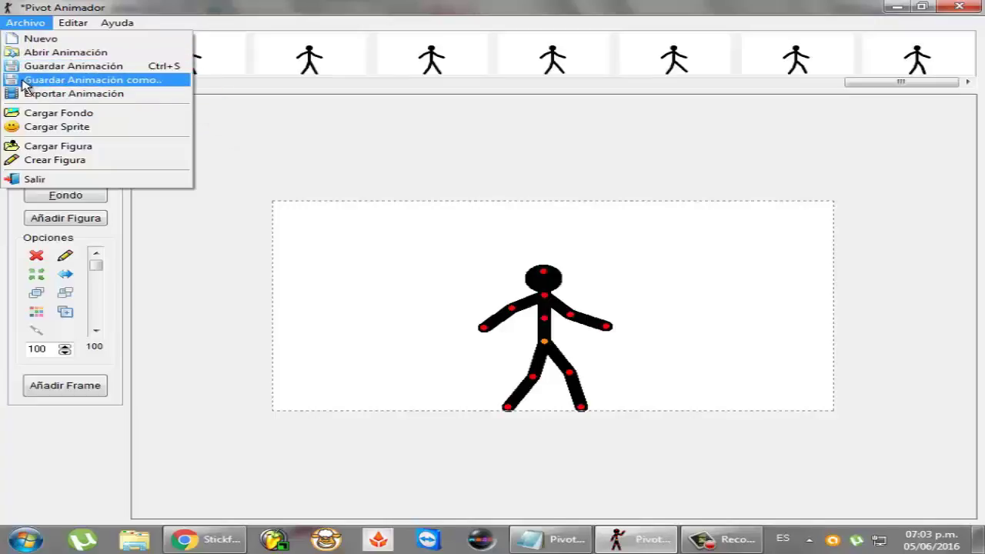
click(191, 86)
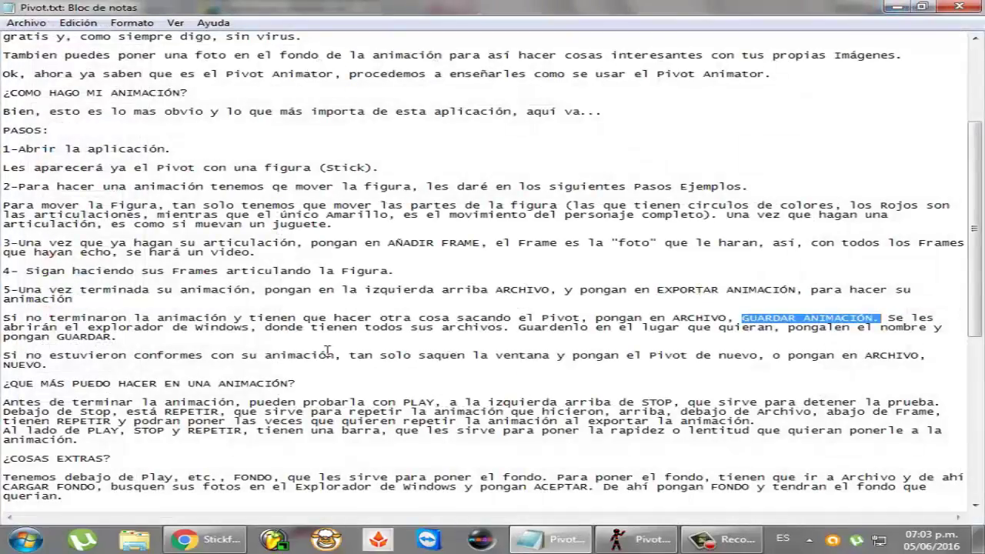
Step: Reread the note on starting over and locate the Nuevo command in Pivot Animator without running it, returning to the notes
drag(3, 355, 900, 358)
drag(850, 356, 908, 359)
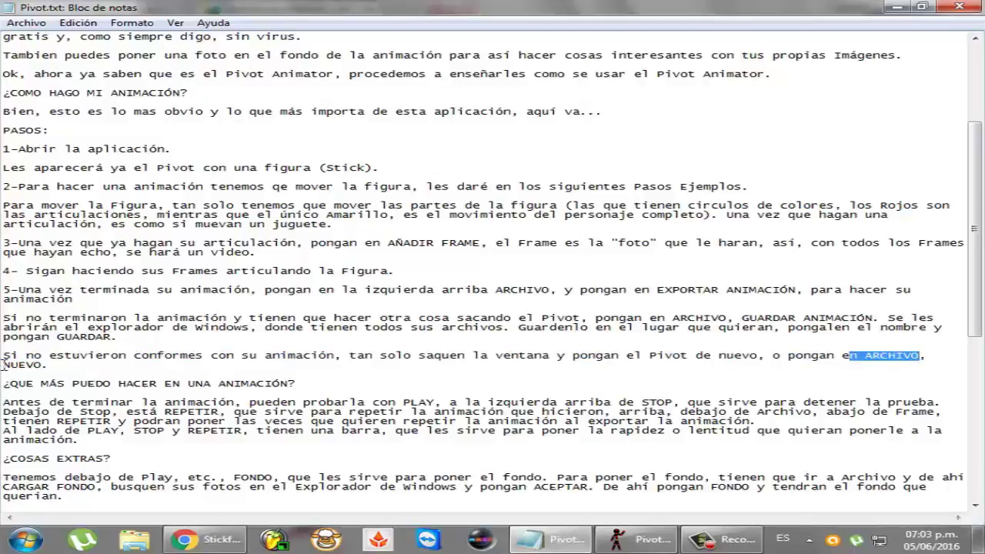
drag(4, 363, 72, 365)
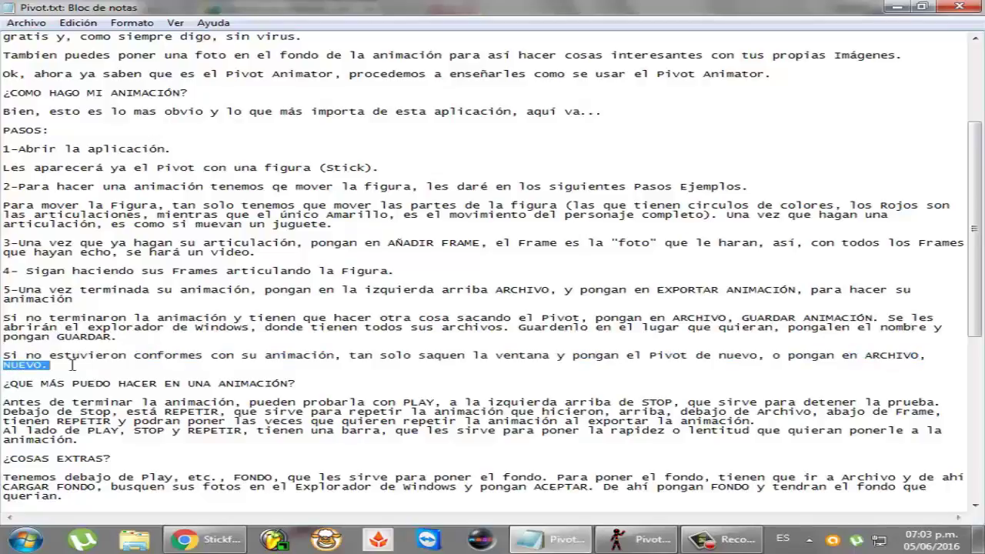
click(635, 539)
click(17, 24)
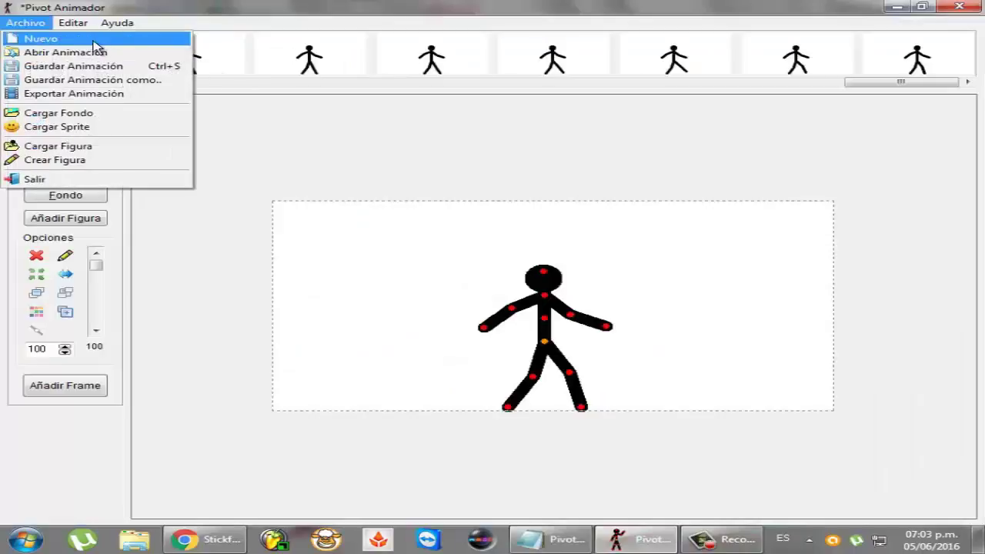
click(389, 154)
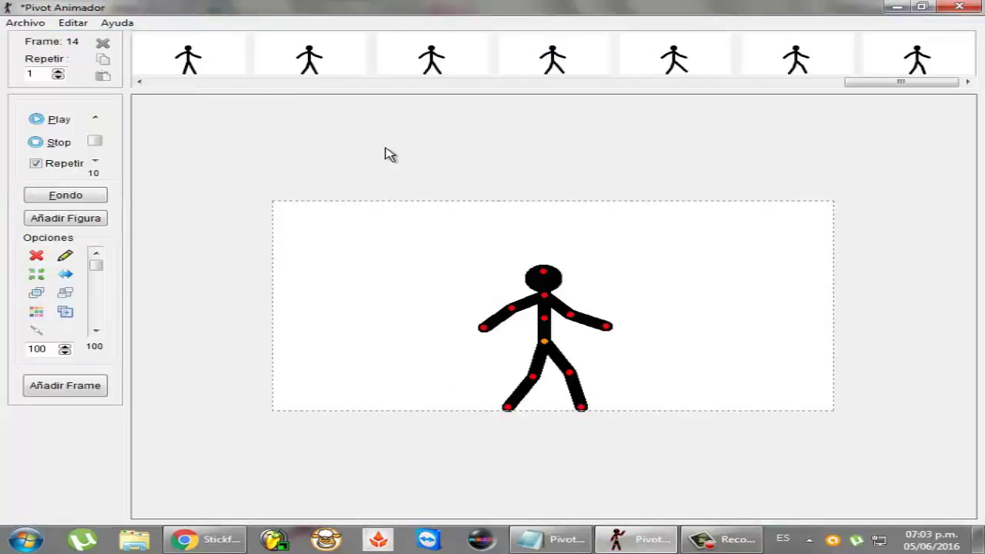
click(896, 7)
Step: Read the notes section on what else an animation can do, covering the test controls PLAY and STOP
scroll(29, 377, down, 1)
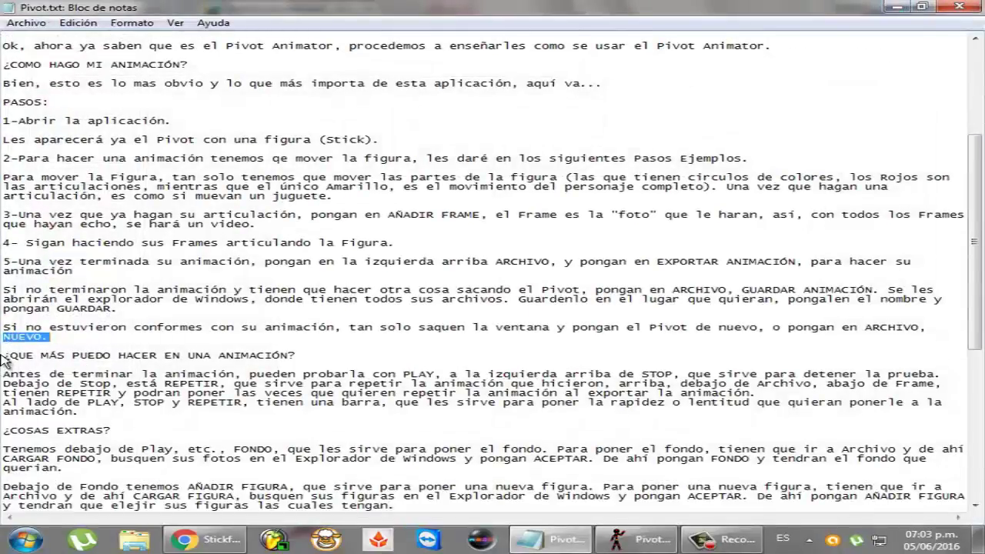
click(7, 356)
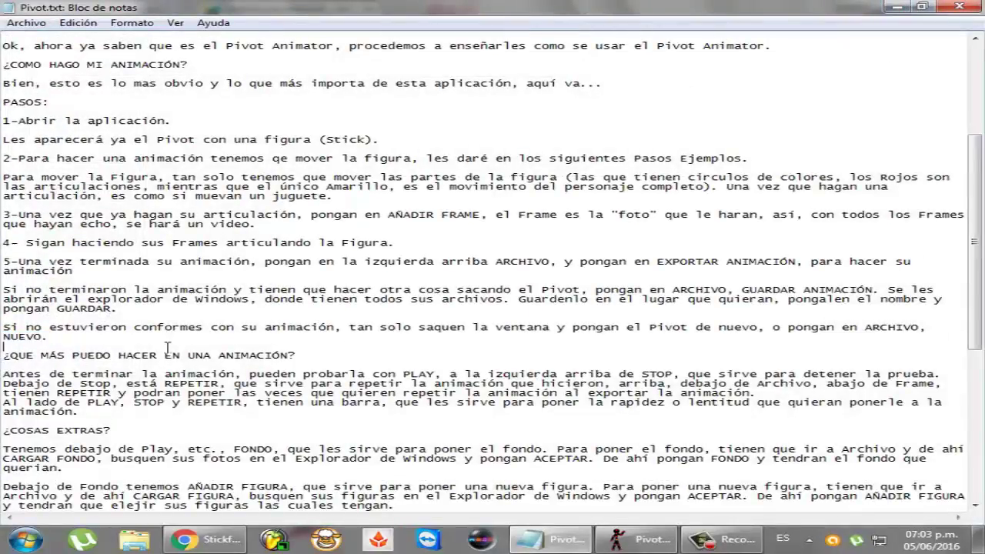
key(shift+Down)
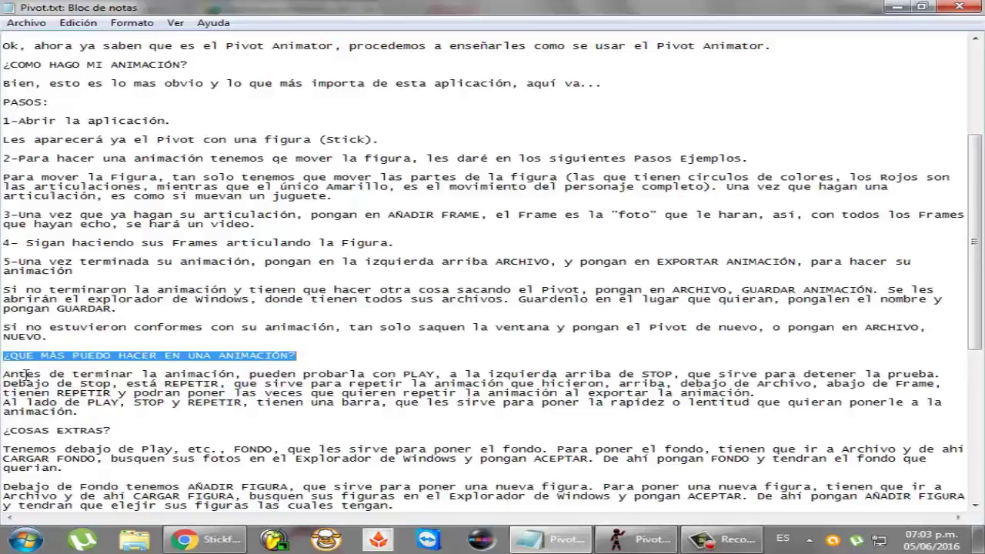
drag(3, 376, 964, 371)
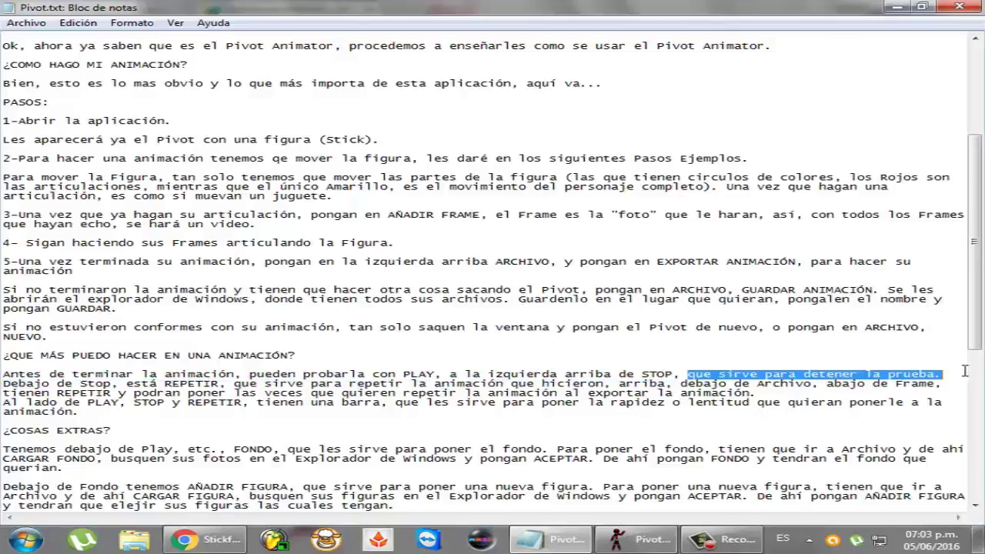
Step: Switch to Pivot Animator, play the animation as a test and stop it, and return to the notes
click(616, 531)
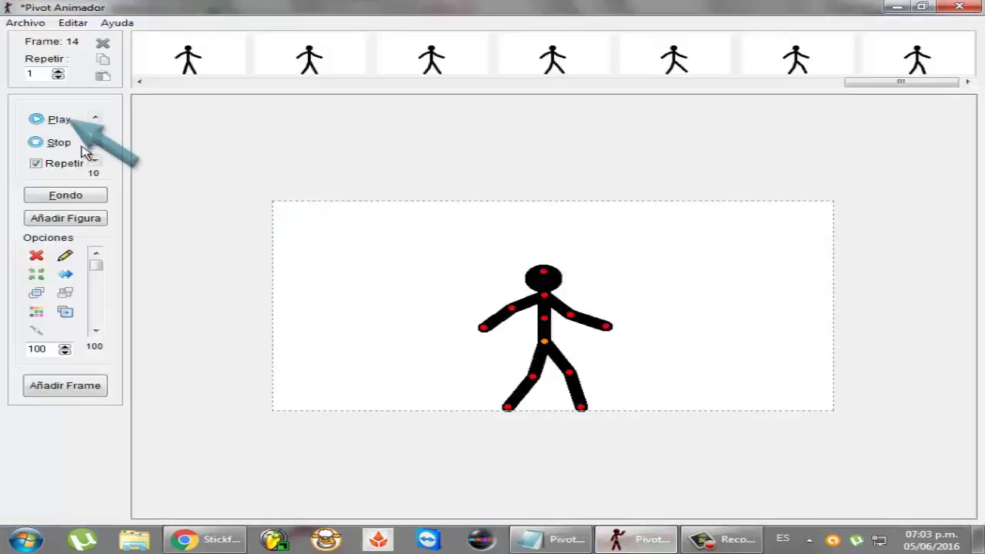
click(61, 120)
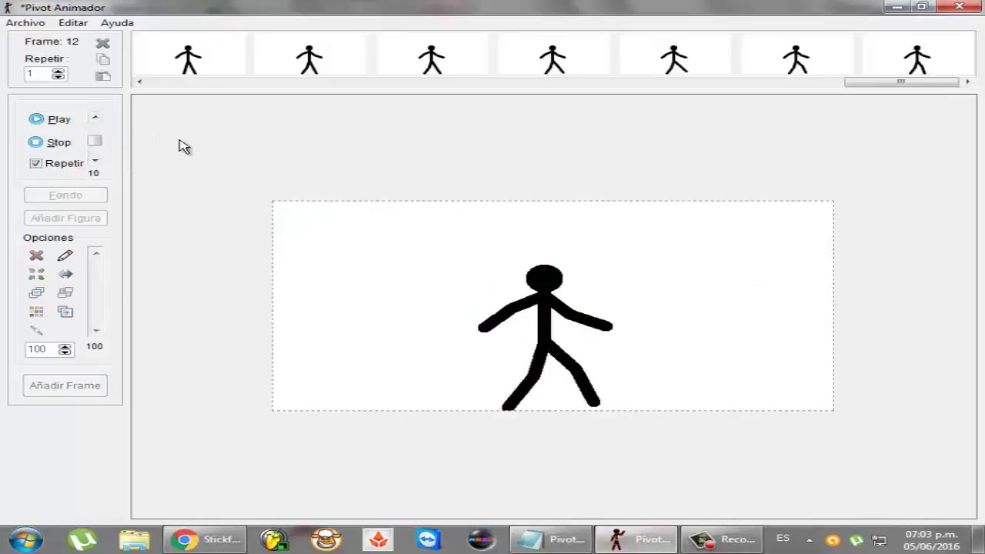
click(58, 142)
click(897, 7)
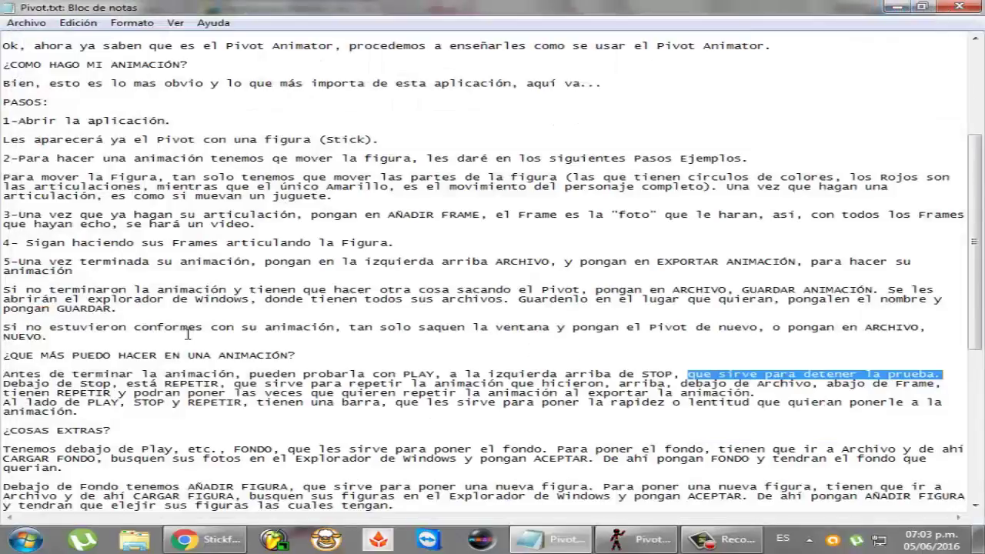
Step: Read the notes on looping the animation with REPETIR and setting the repeat count for export
scroll(51, 382, down, 1)
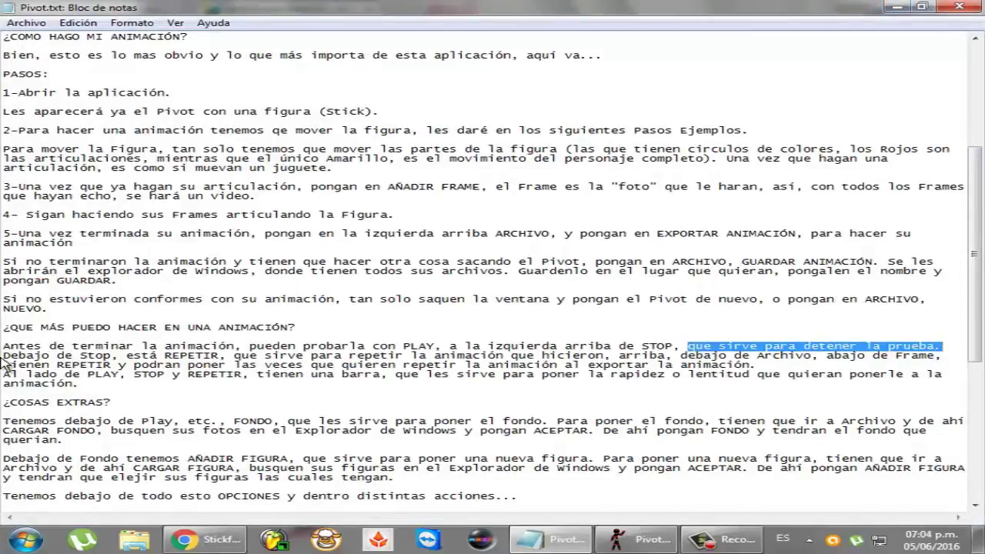
drag(6, 357, 919, 362)
double_click(772, 358)
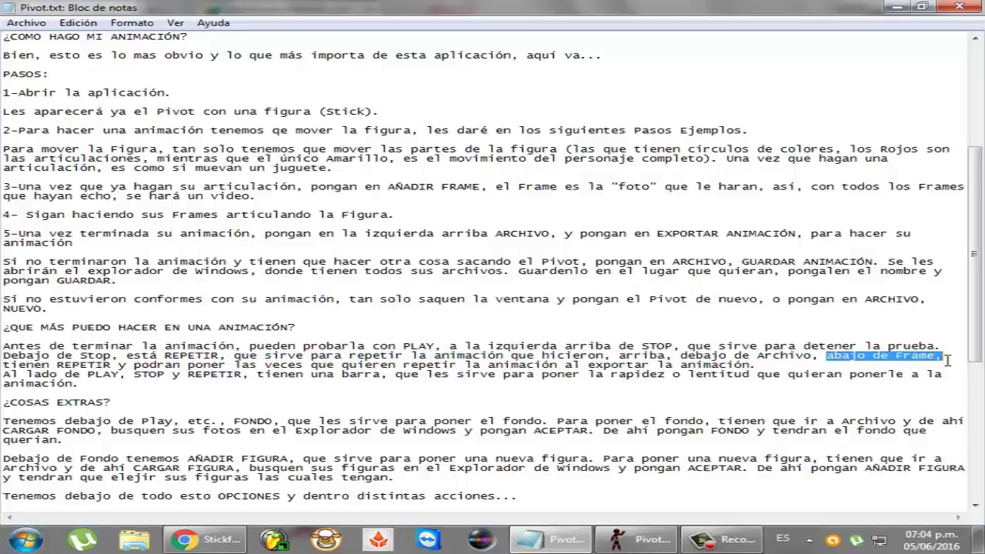
drag(6, 364, 750, 368)
click(769, 368)
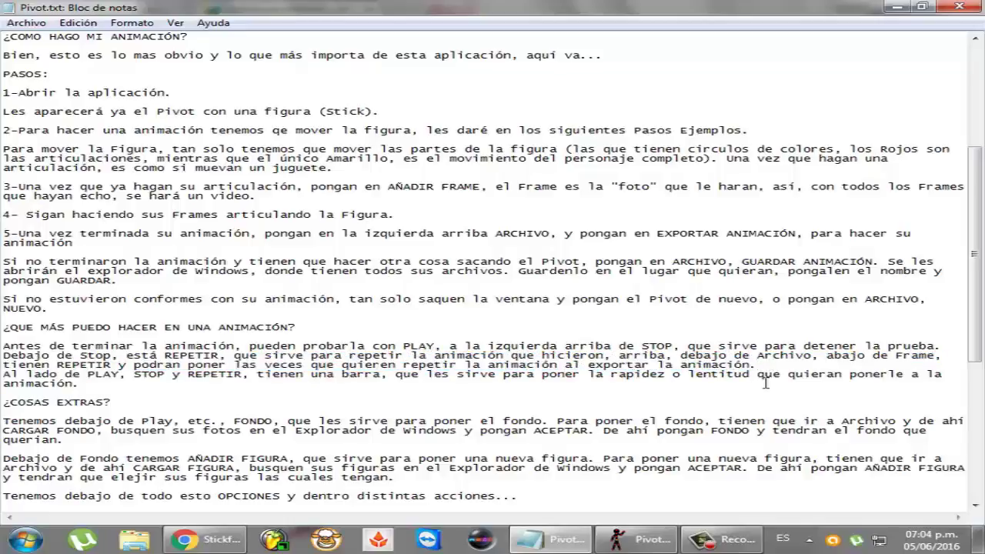
Step: Switch to Pivot Animator, turn the Repetir playback loop off and on again, dismiss the Windows activation notice and return to the notes
click(637, 538)
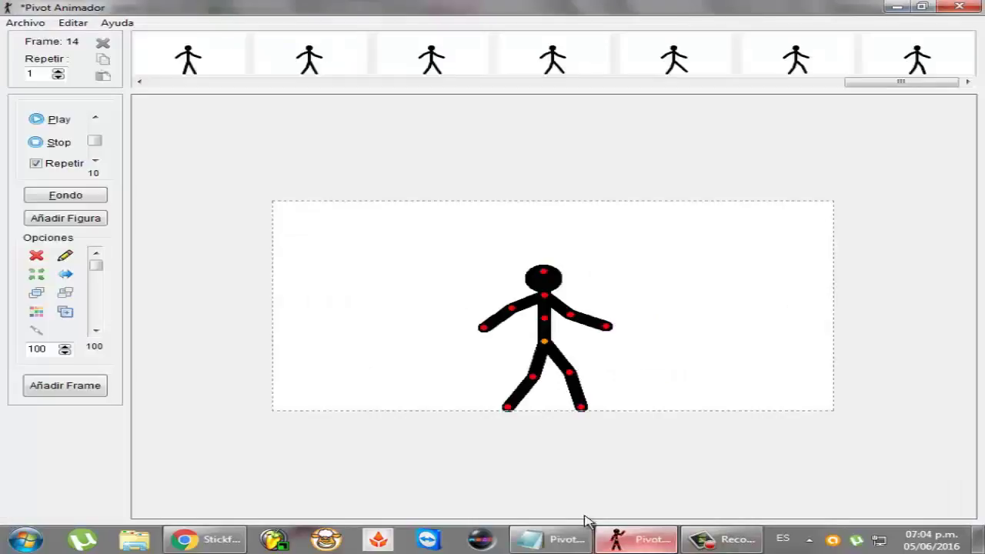
click(62, 143)
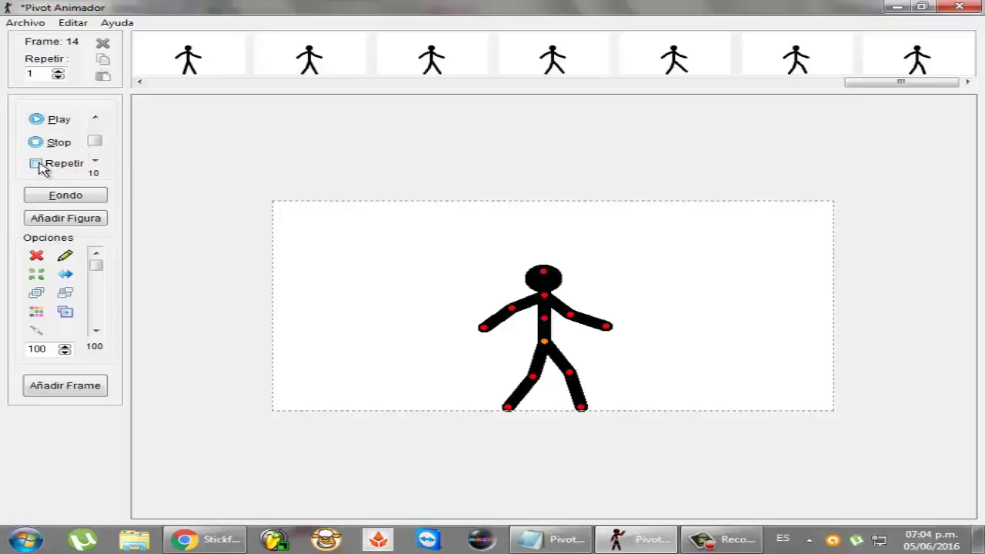
click(57, 70)
key(Return)
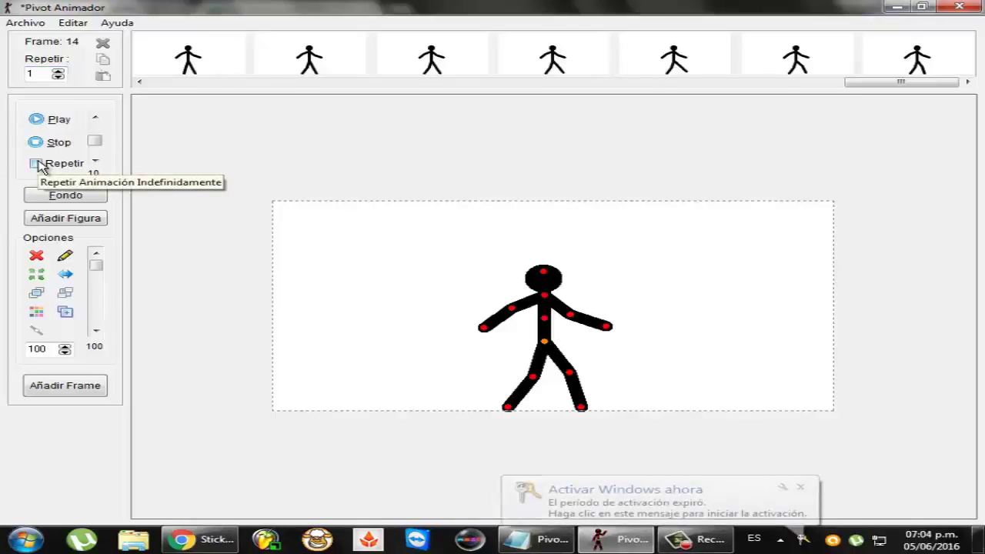
click(35, 163)
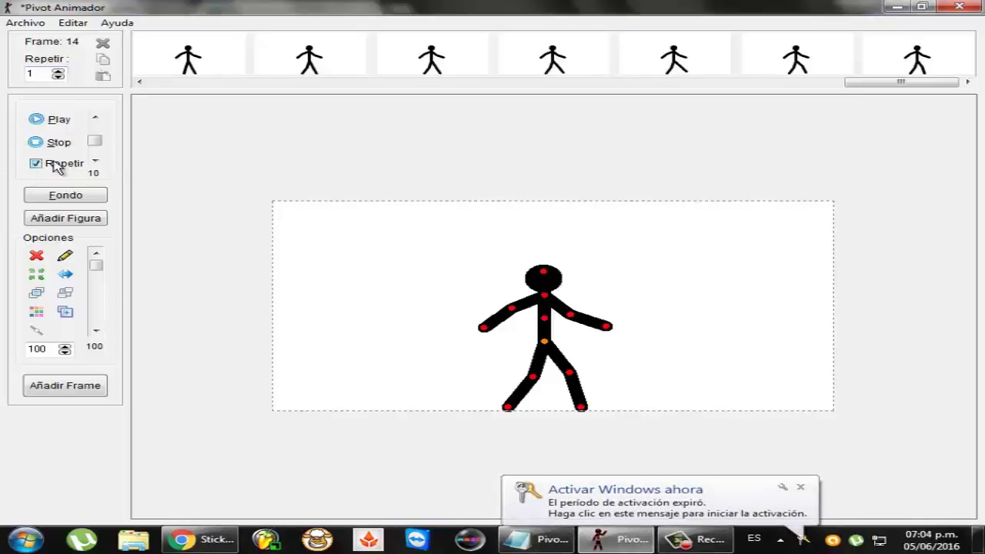
click(800, 486)
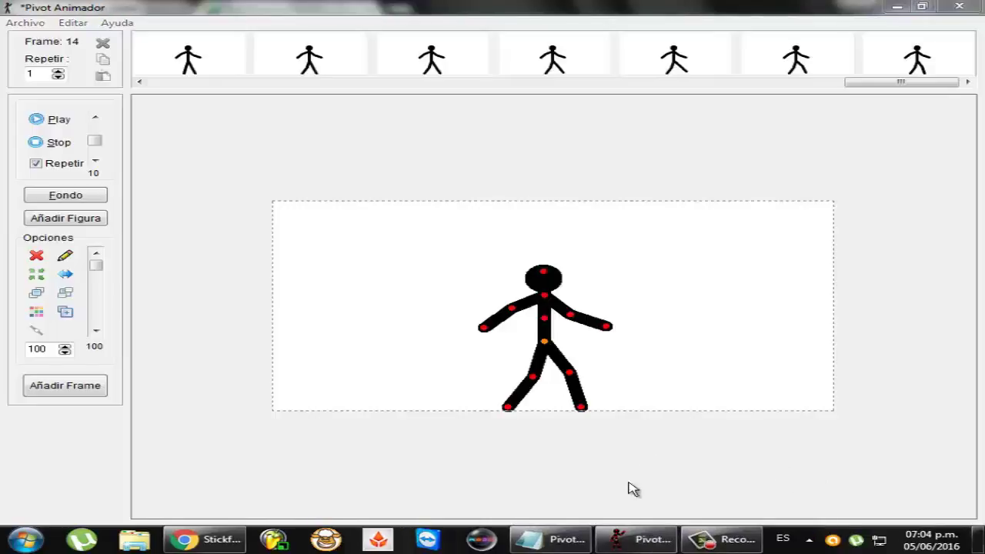
click(625, 544)
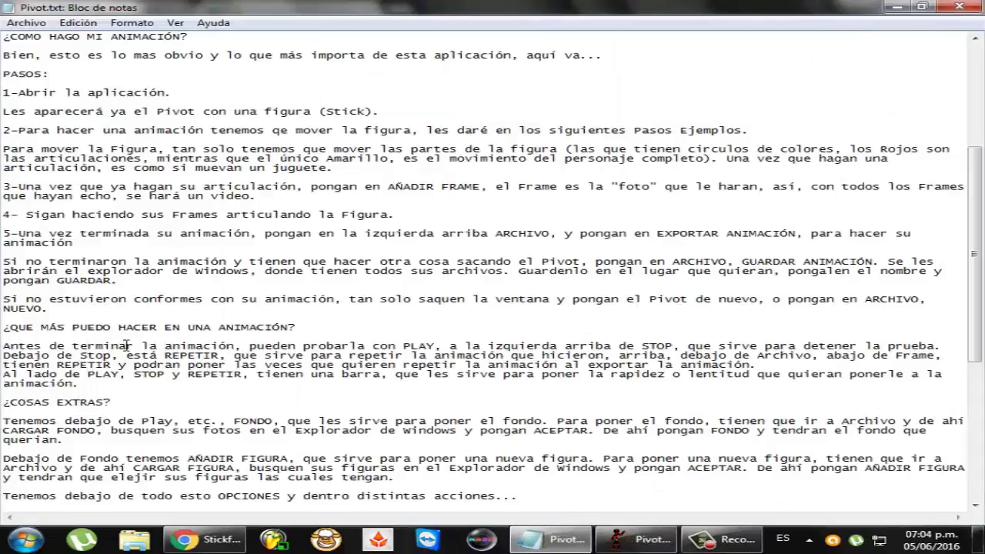
Step: Read the note on the playback speed bar beside Play, Stop and Repetir, and switch back to Pivot Animator
scroll(127, 346, down, 1)
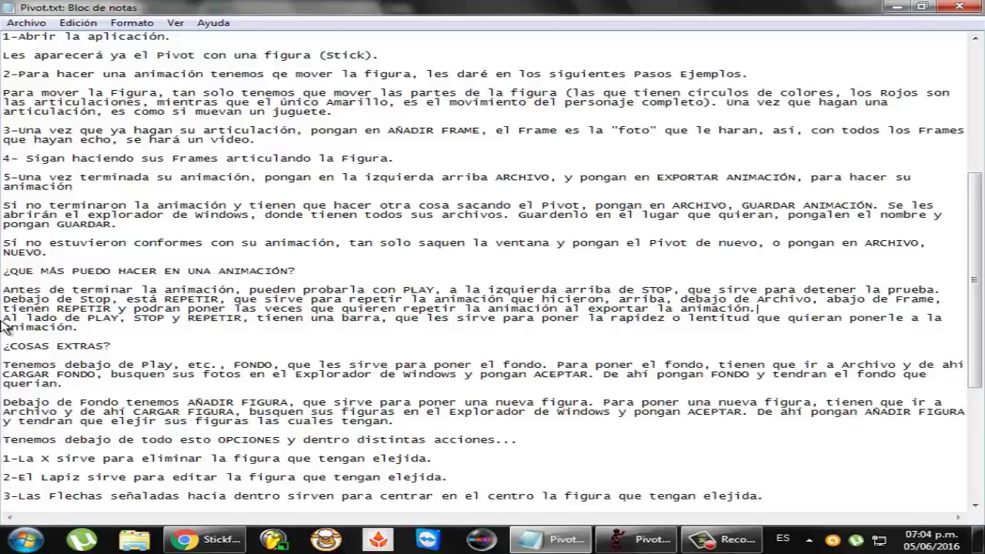
drag(5, 317, 939, 327)
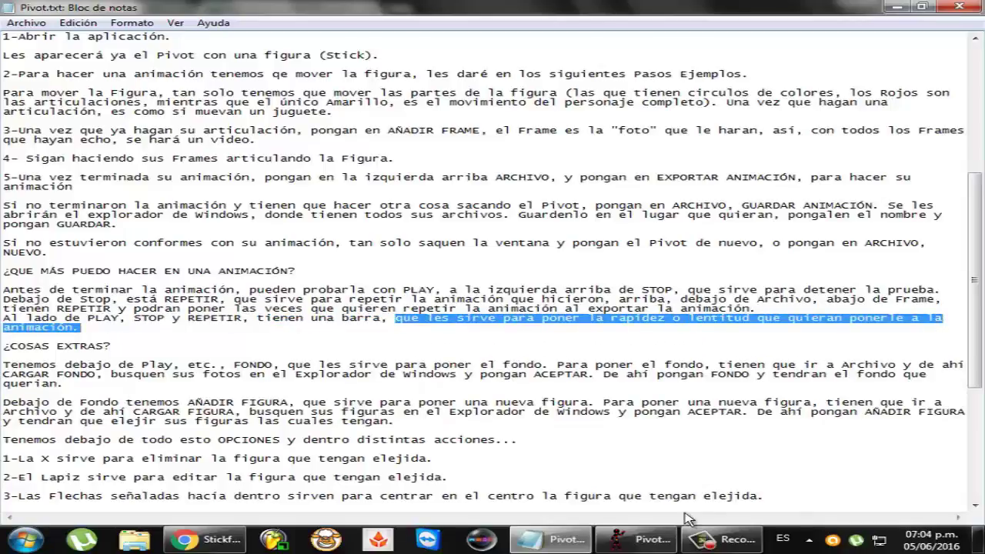
click(639, 538)
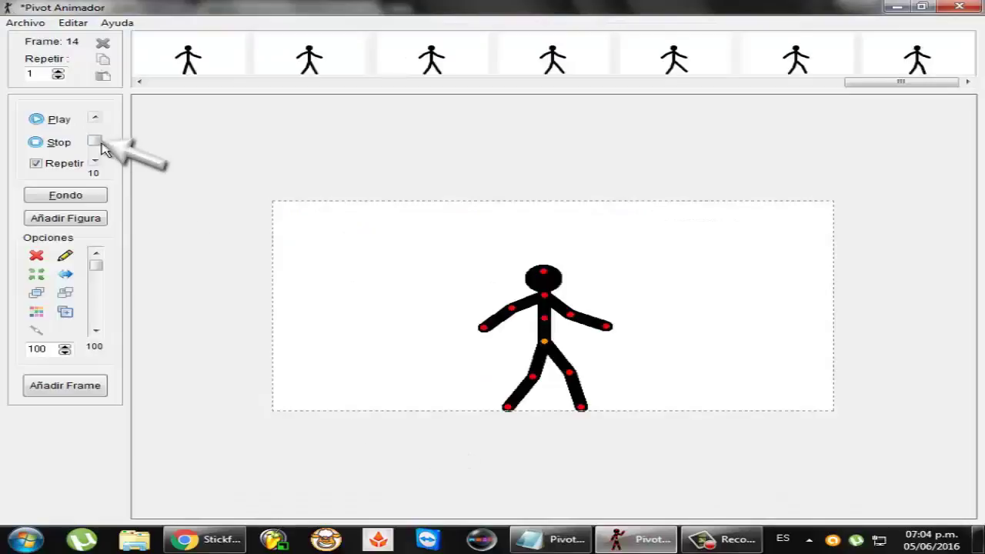
Step: Set the playback speed to 33, disable Repetir and play the animation
mouse_move(101, 145)
mouse_down()
mouse_move(108, 134)
mouse_move(88, 134)
mouse_up()
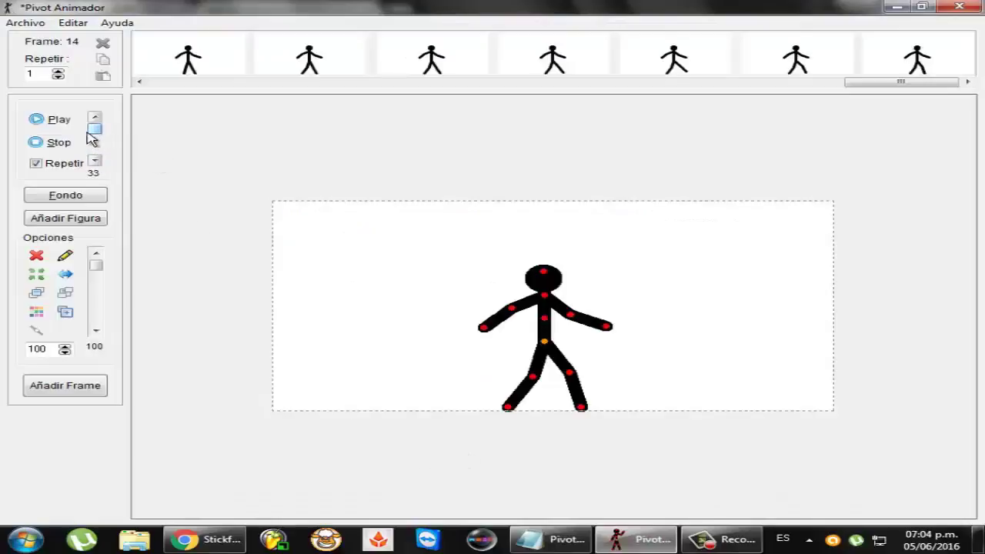
click(35, 164)
click(61, 123)
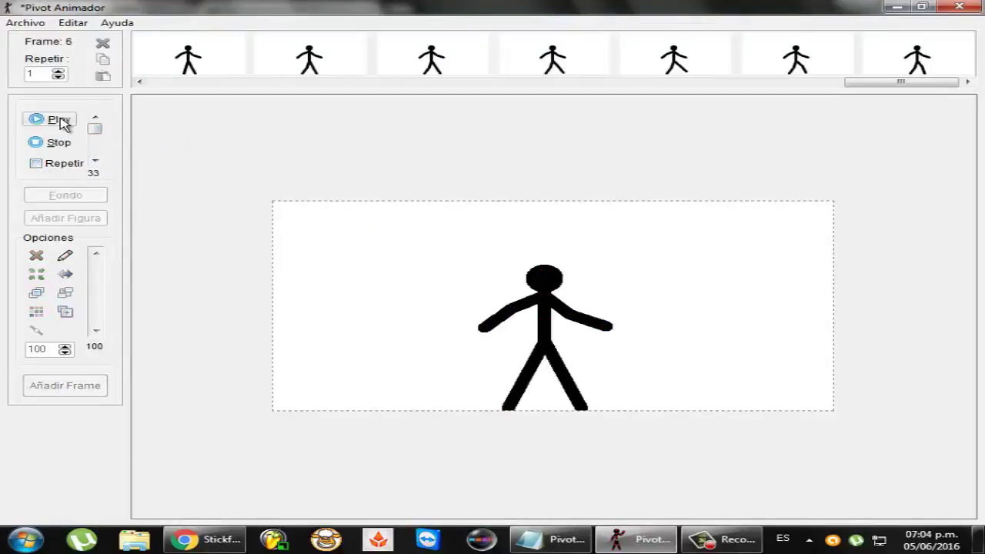
Step: Play the animation at speed 7, replay it with the speed set to 10, and return to the notes
drag(94, 130, 88, 176)
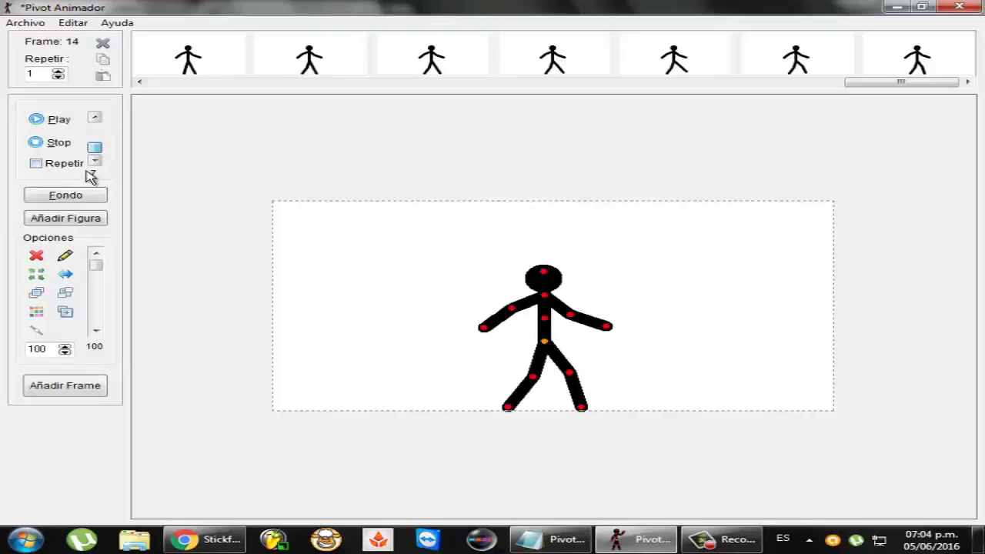
click(60, 121)
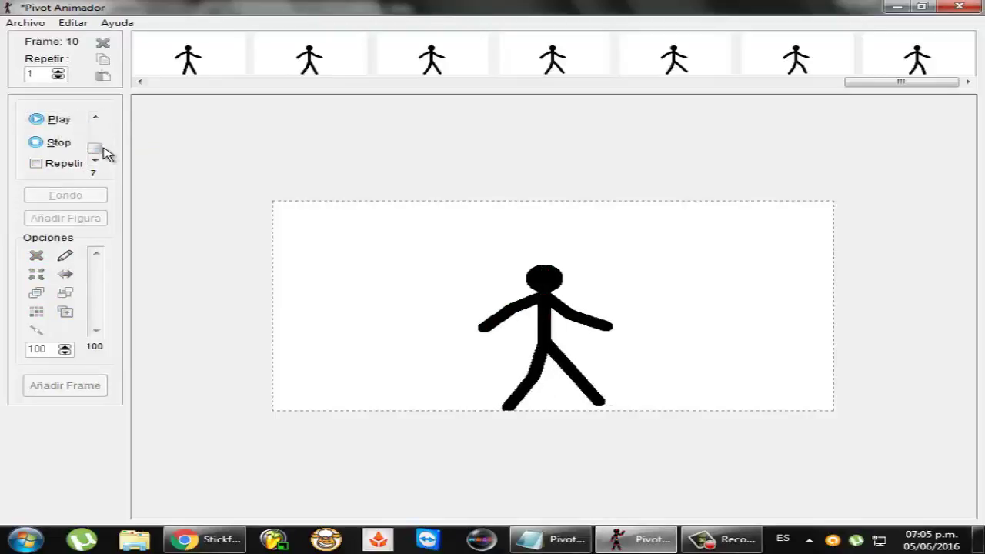
drag(97, 149, 100, 146)
click(61, 125)
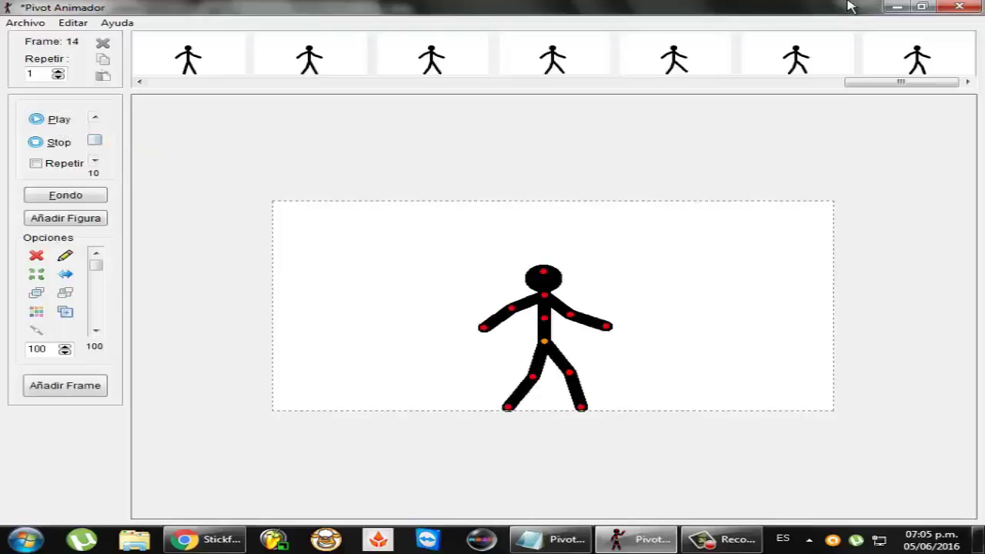
click(894, 8)
Step: Read the COSAS EXTRAS notes on loading a background image with CARGAR FONDO and applying it with FONDO
scroll(234, 339, down, 2)
scroll(234, 340, down, 1)
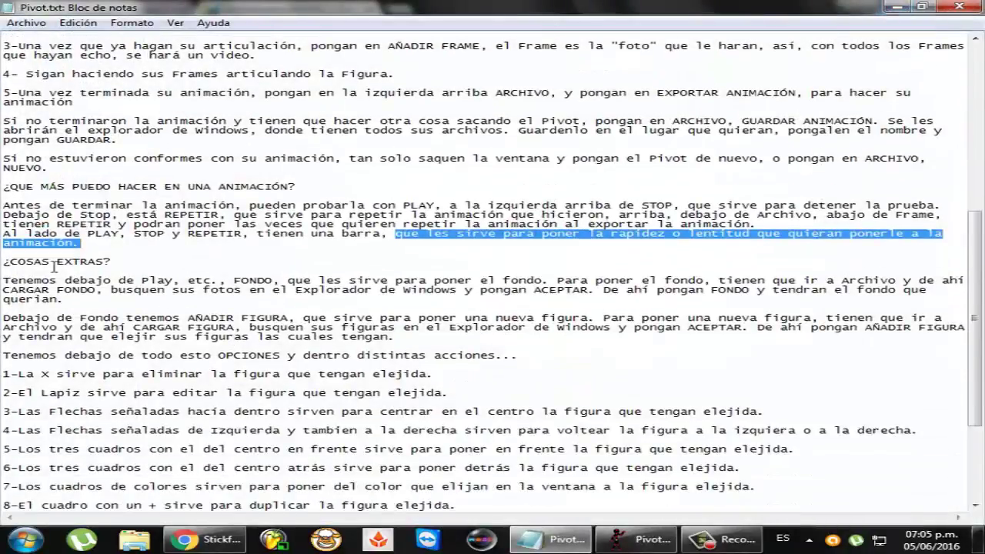
drag(5, 262, 127, 262)
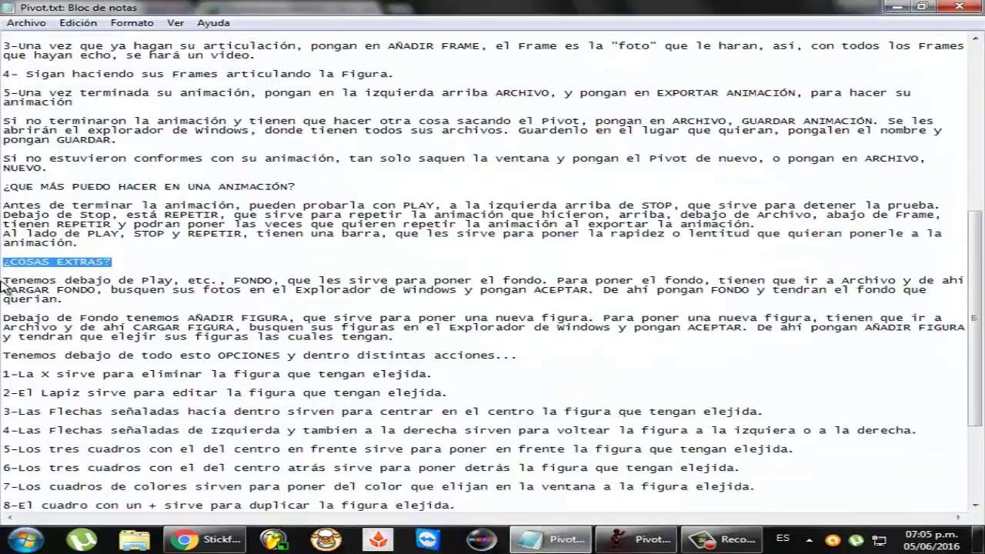
drag(5, 280, 245, 281)
drag(234, 280, 745, 280)
drag(835, 280, 902, 283)
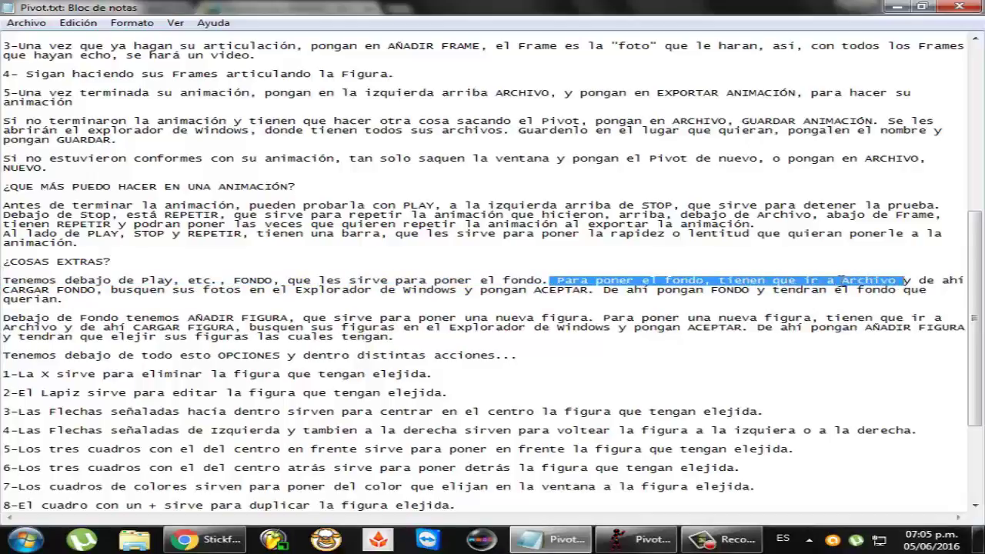
drag(842, 280, 916, 280)
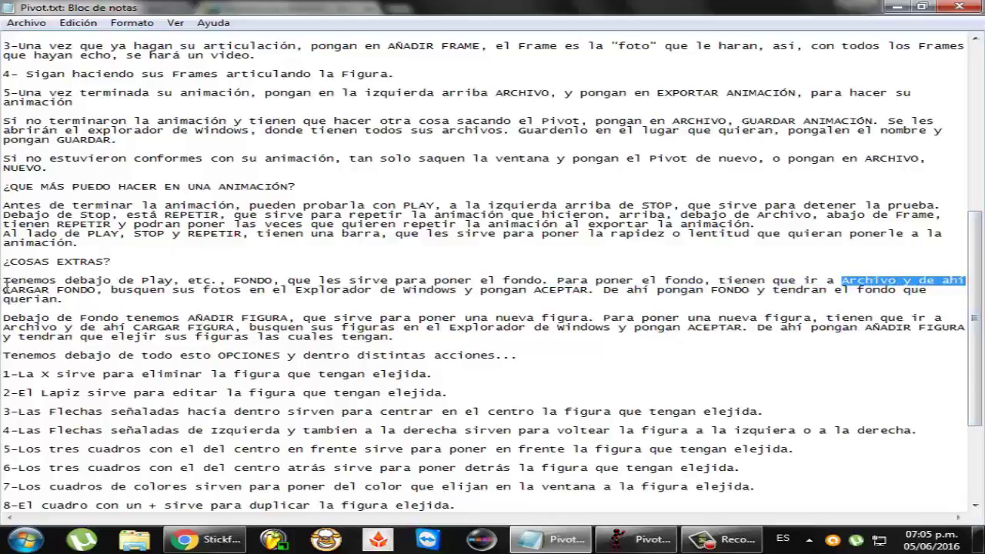
drag(3, 290, 775, 295)
drag(712, 293, 196, 297)
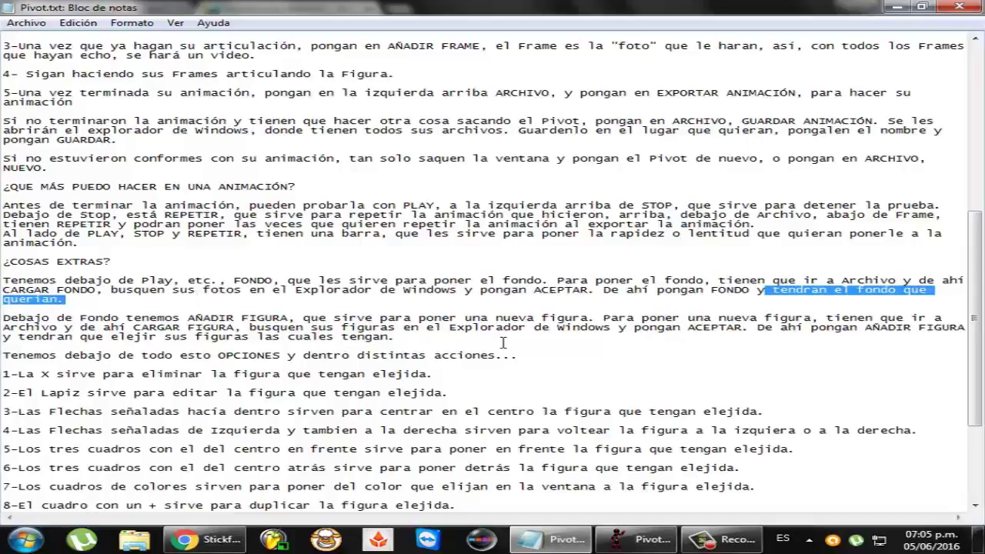
Step: Switch to Pivot Animator, start loading a background image and browse from the desktop to the Fotos folder
click(636, 539)
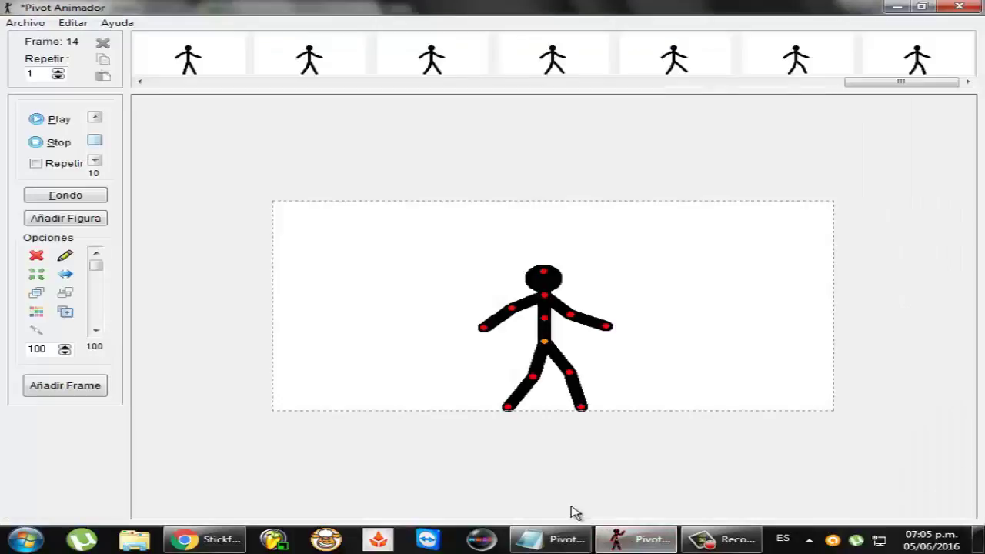
click(26, 24)
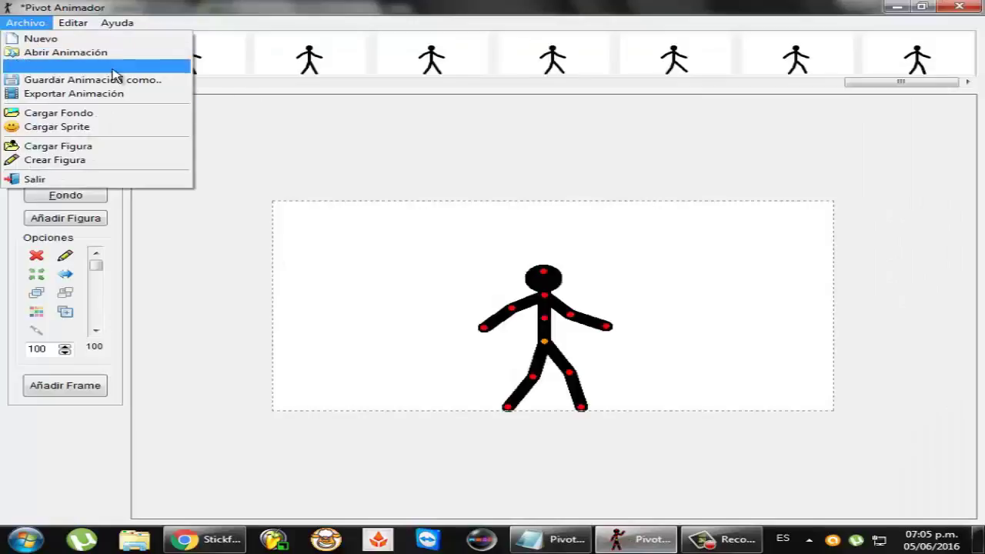
click(114, 115)
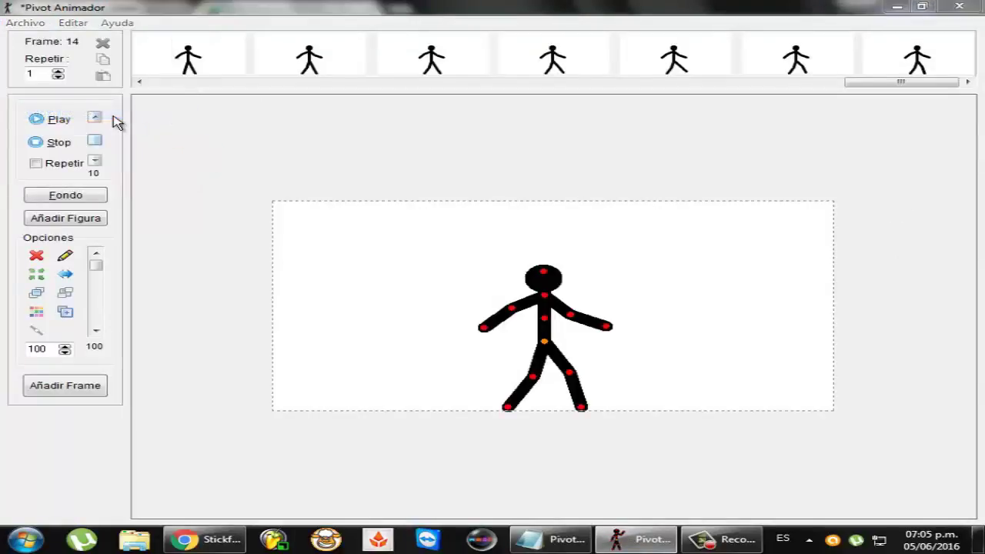
click(312, 206)
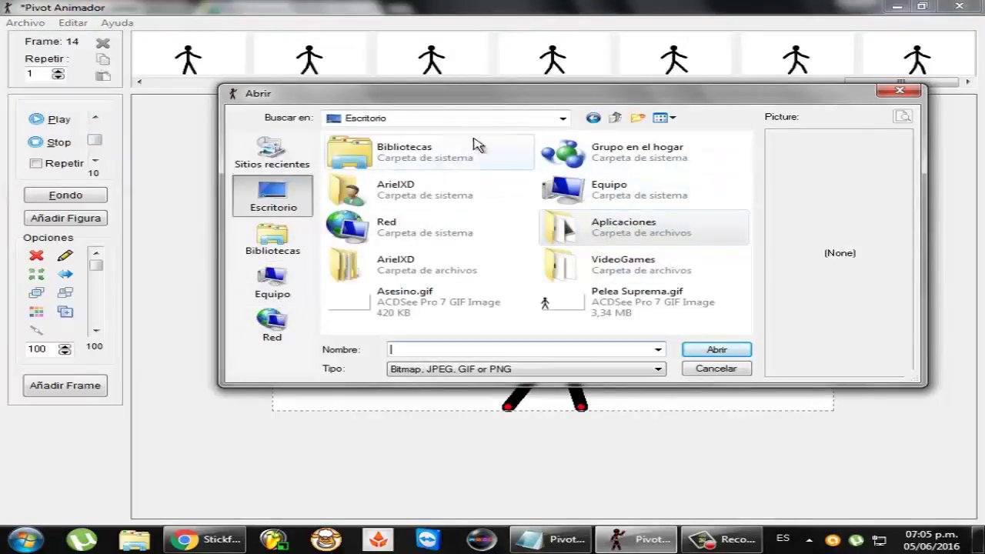
click(562, 119)
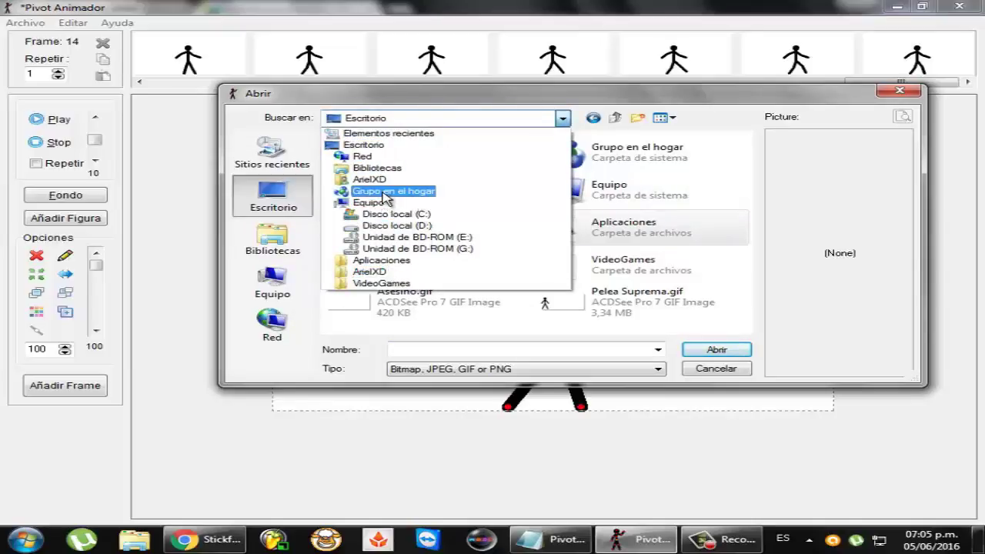
click(369, 146)
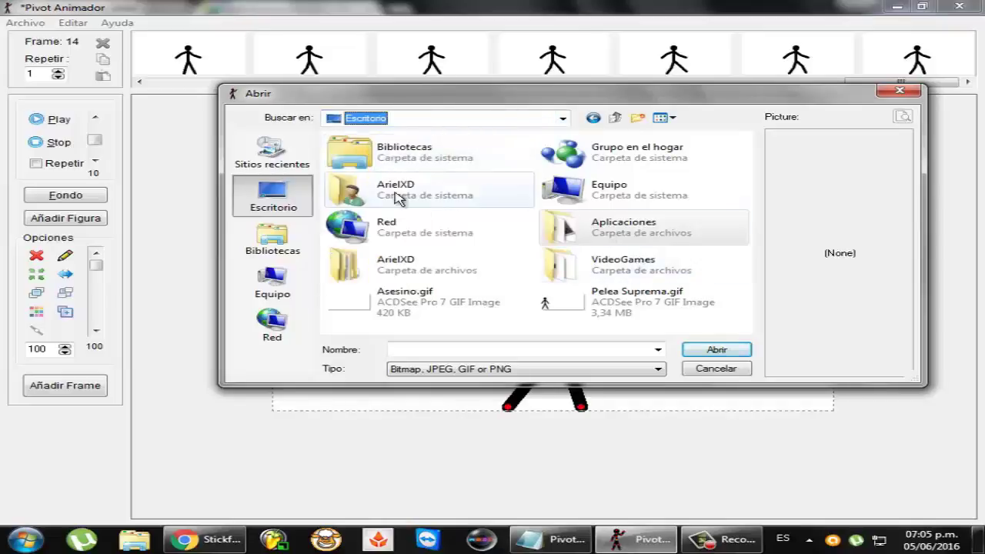
double_click(414, 262)
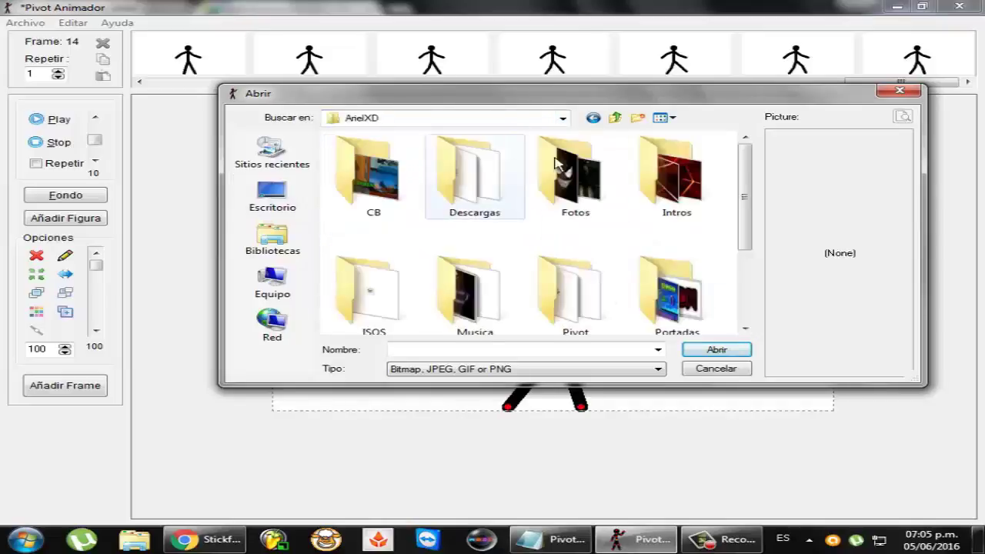
drag(741, 191, 743, 209)
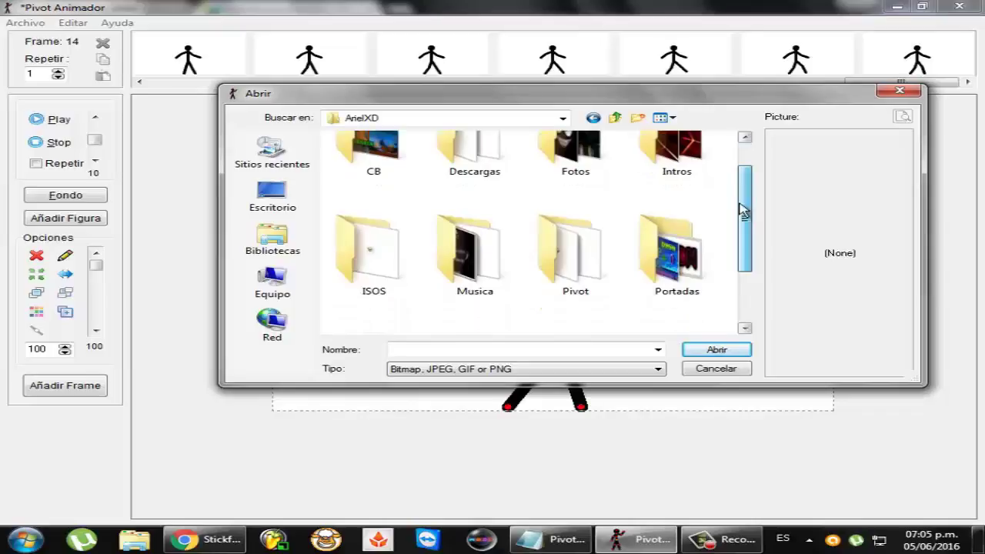
double_click(593, 167)
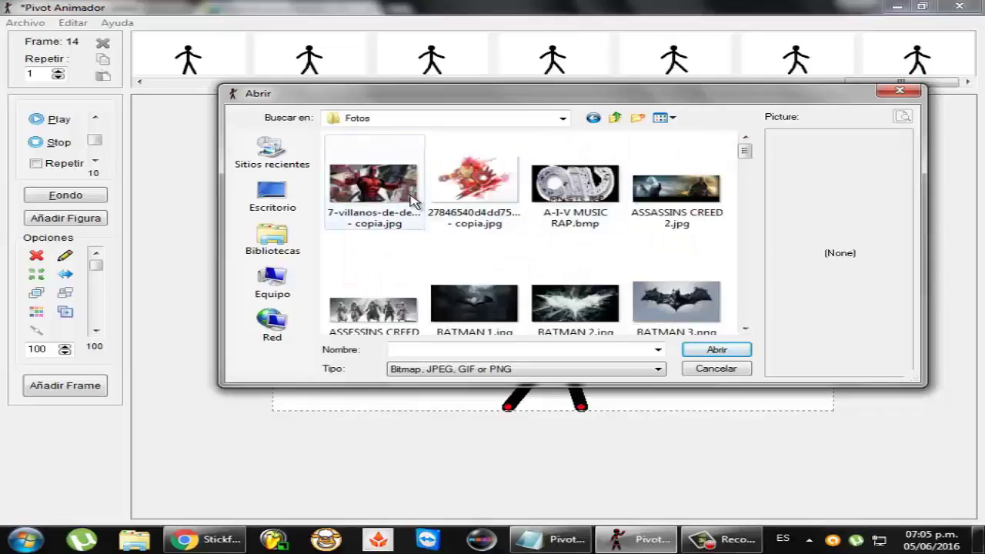
Step: Load the Iron Man image 27846540d4dd75cf9443e4abd06211b9 - copia.jpg as the background
click(373, 185)
click(474, 185)
click(716, 349)
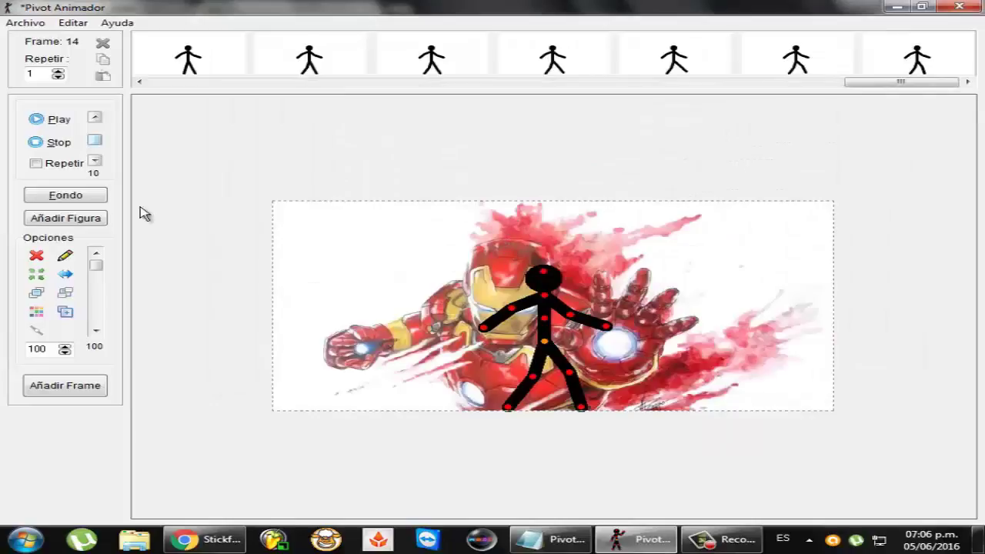
Step: Choose the Iron Man image from the list of loaded backgrounds, then decline deleting it permanently
click(91, 198)
click(461, 224)
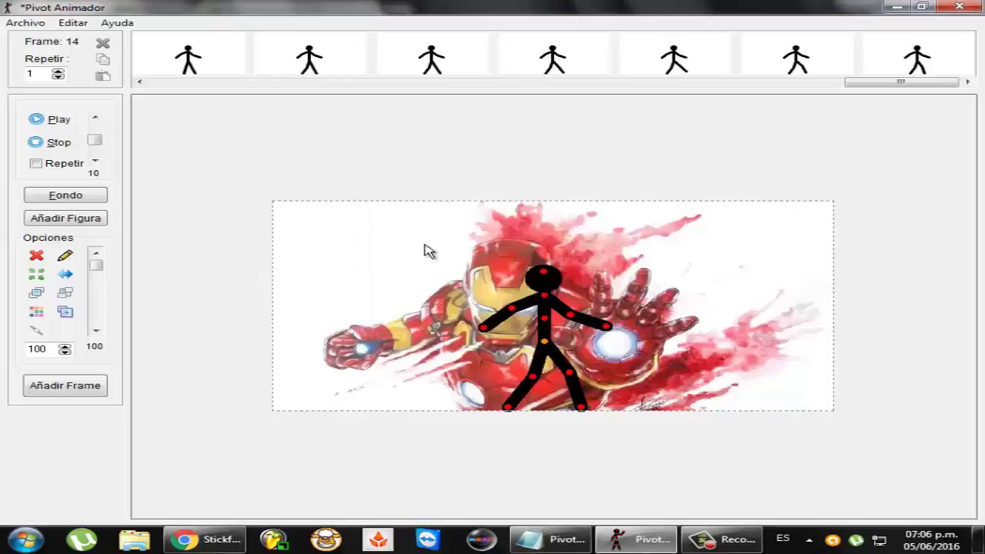
click(91, 199)
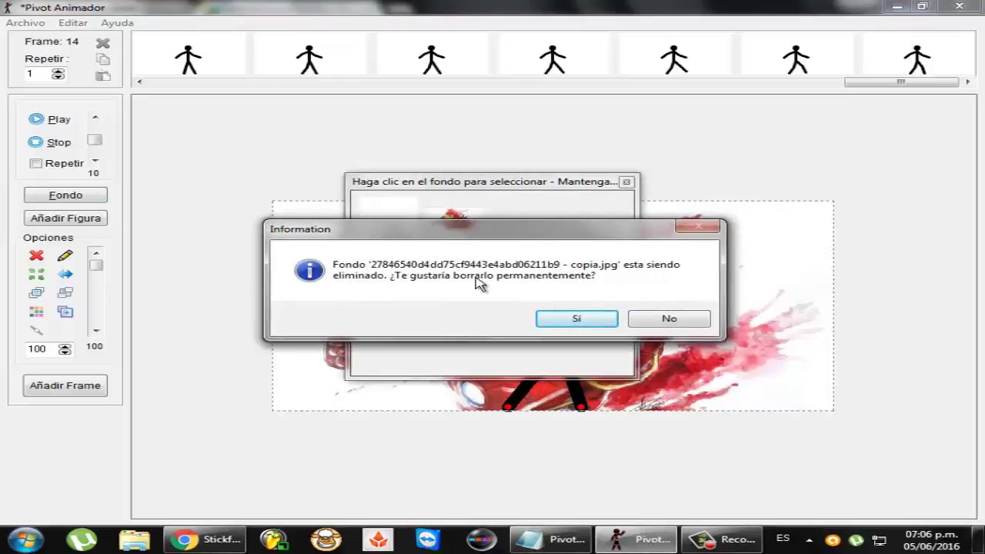
click(693, 319)
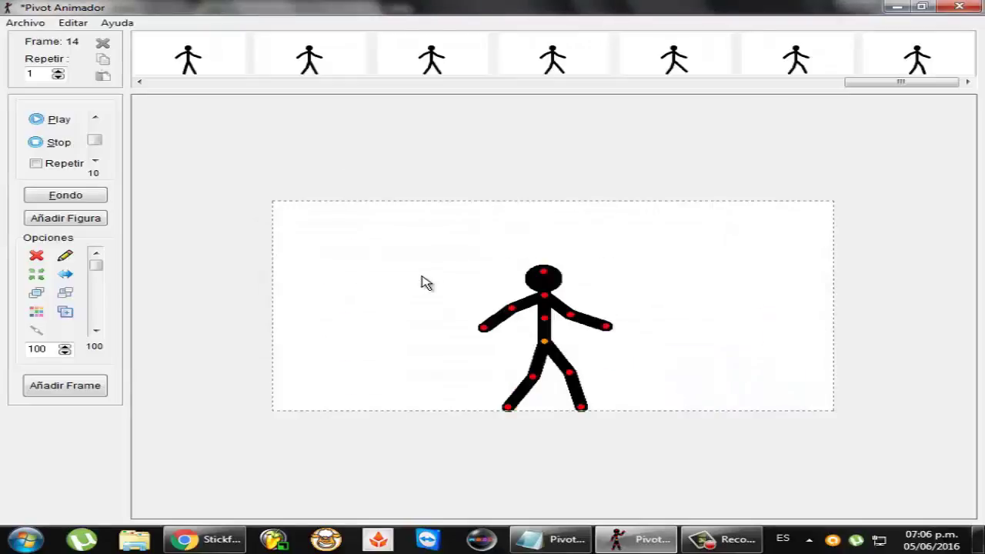
Step: Apply the Iron Man background again from the loaded backgrounds and add the scene as a new frame
click(102, 201)
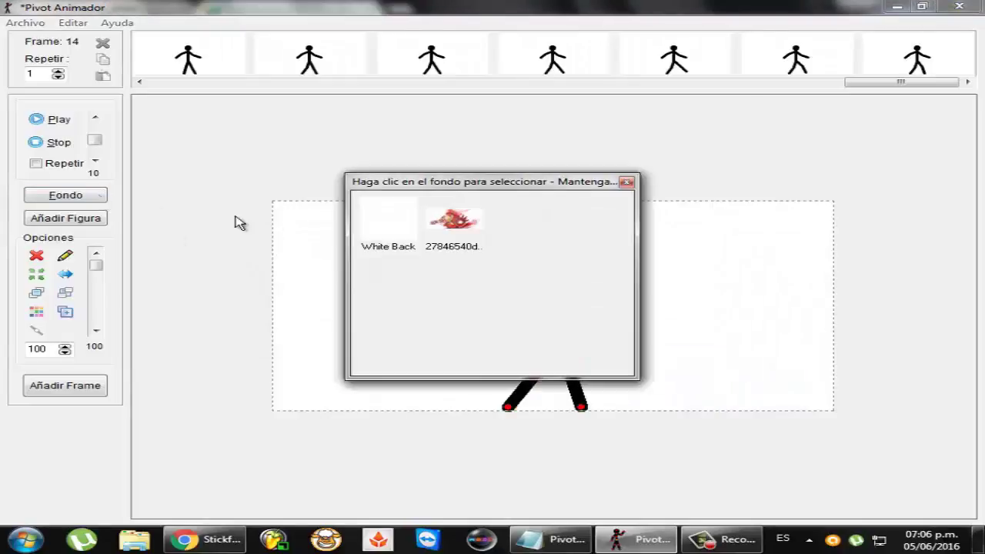
click(456, 229)
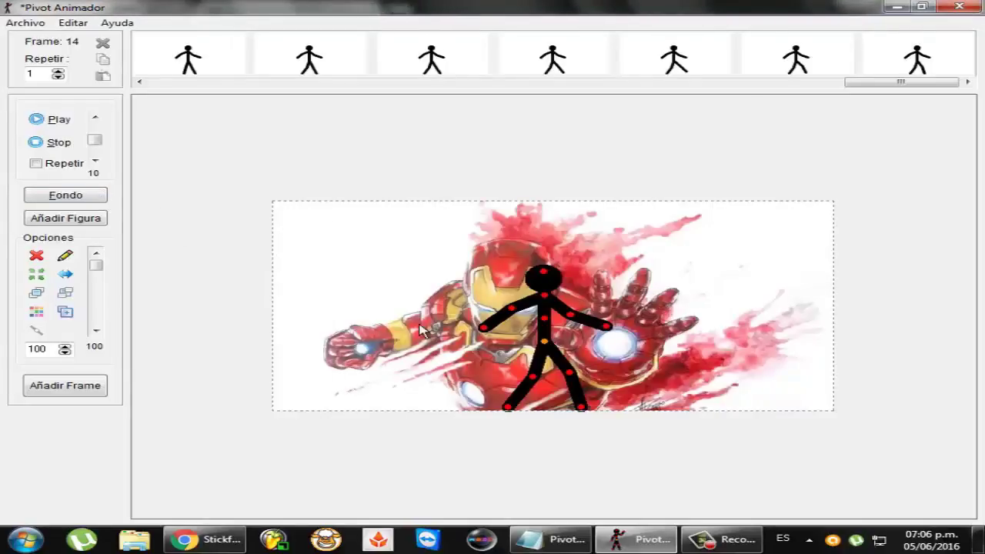
click(90, 379)
Step: Return to the Pivot.txt notes and read how to load a new figure with CARGAR FIGURA
click(897, 7)
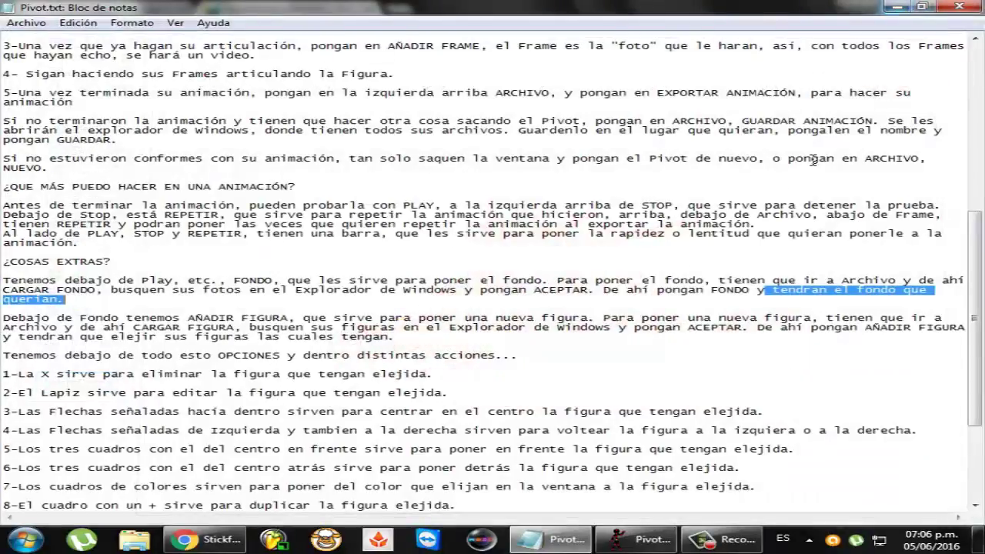
drag(4, 261, 206, 269)
drag(129, 273, 750, 275)
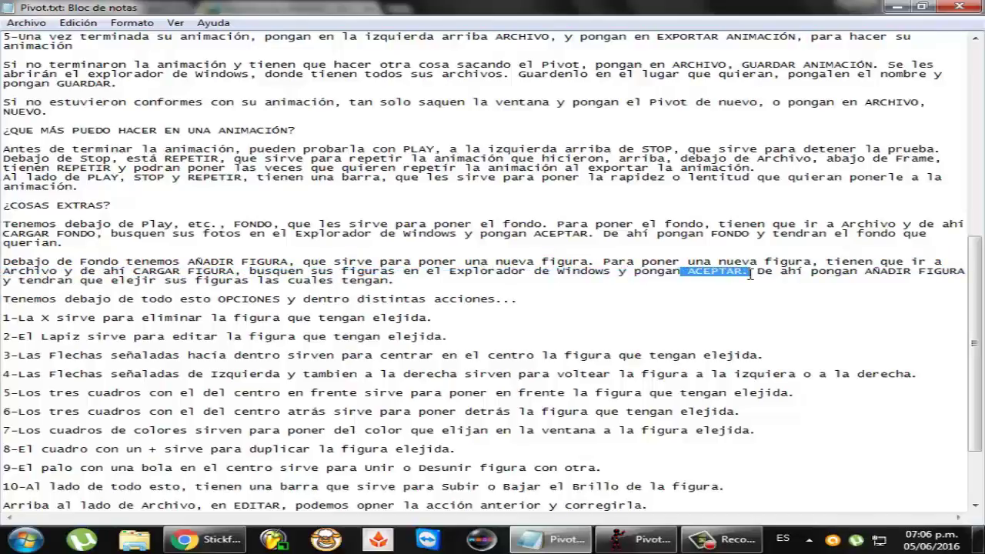
click(759, 274)
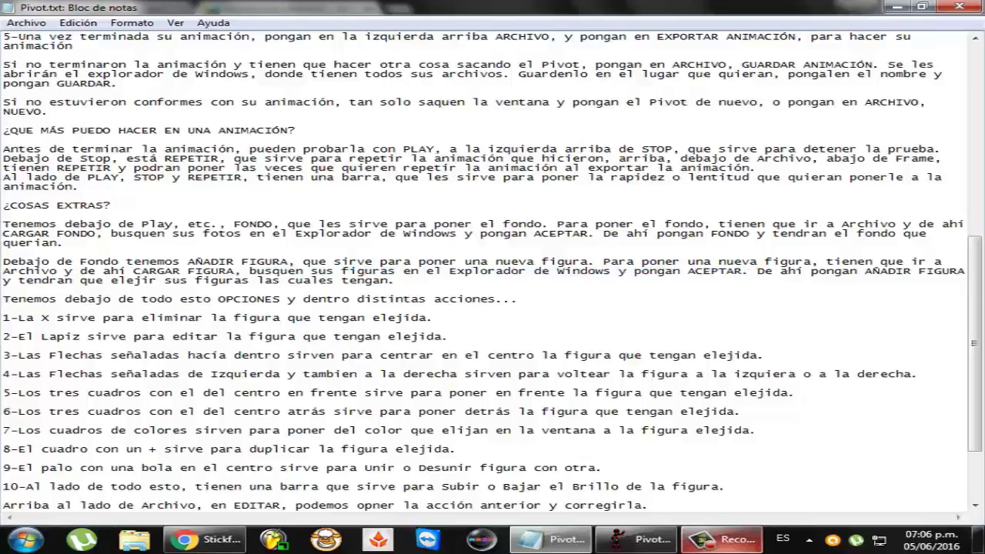
Step: Switch to Pivot Animator and load the figure cowboy.stk from the stick figures folder
click(631, 541)
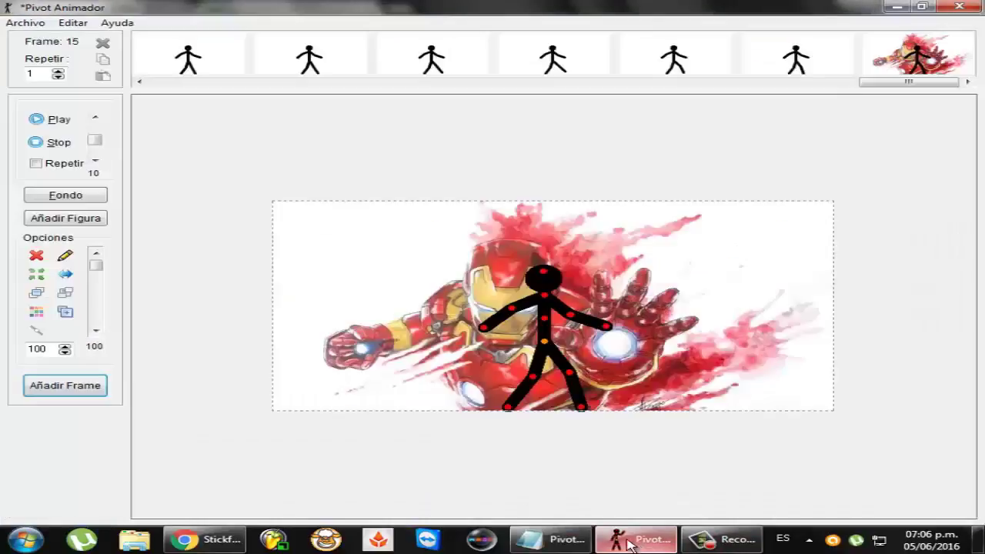
click(32, 24)
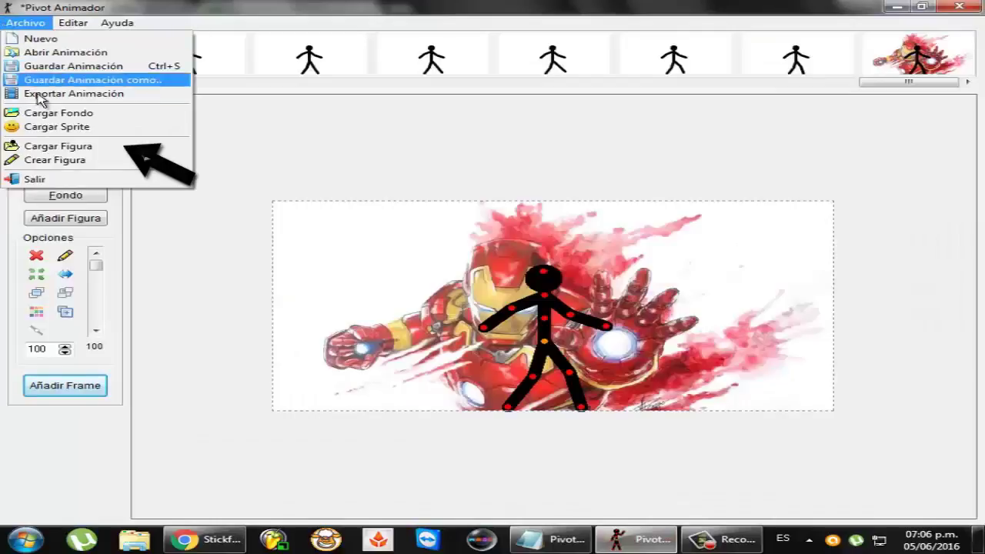
click(57, 146)
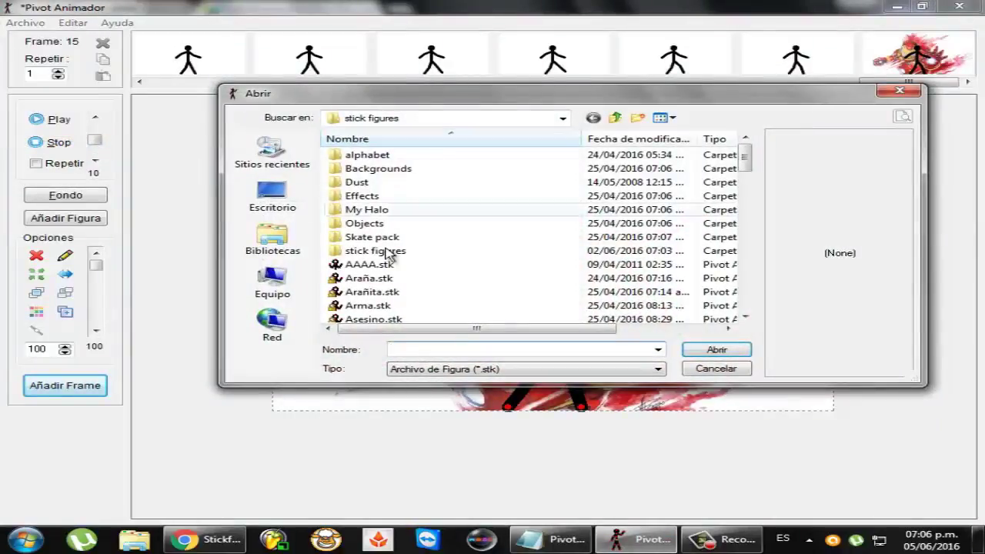
drag(747, 149, 758, 180)
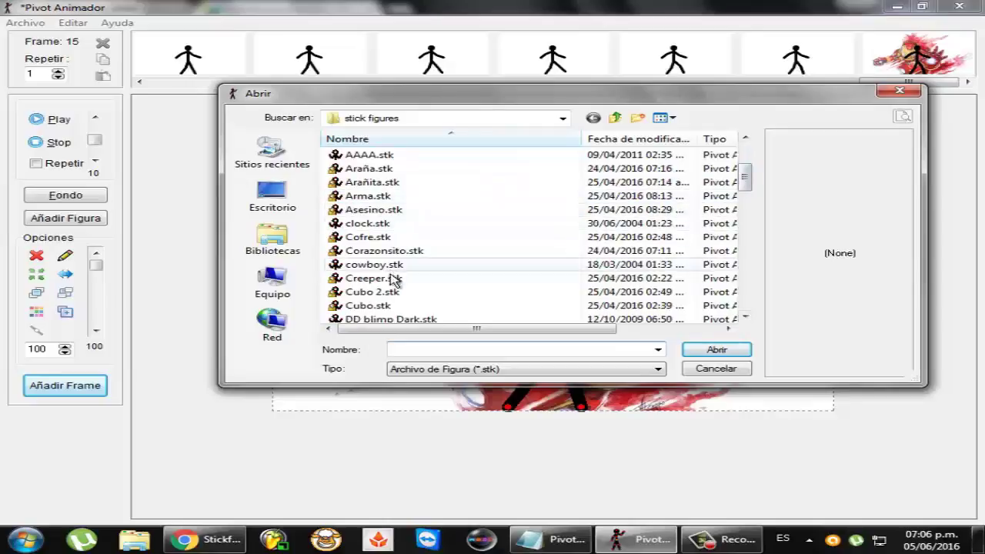
click(415, 266)
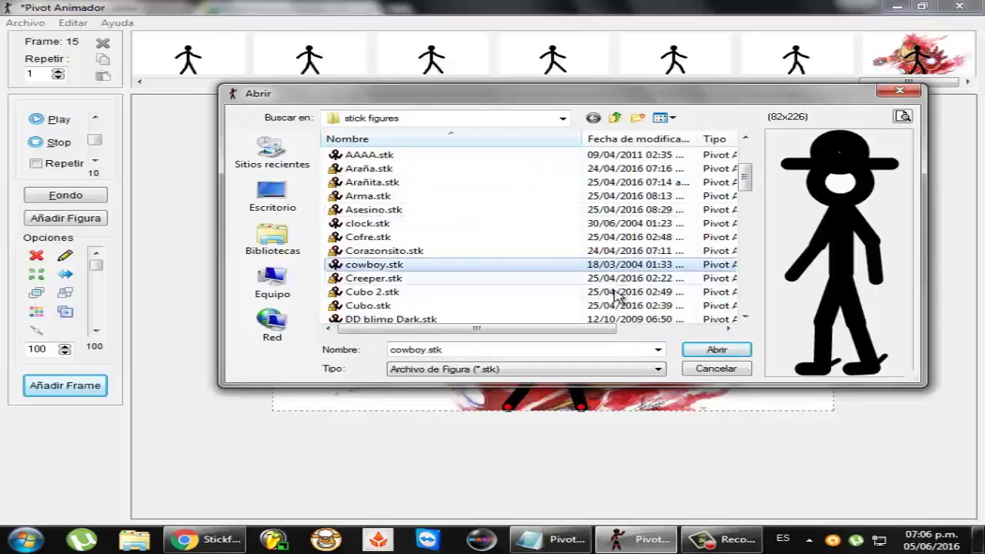
click(716, 349)
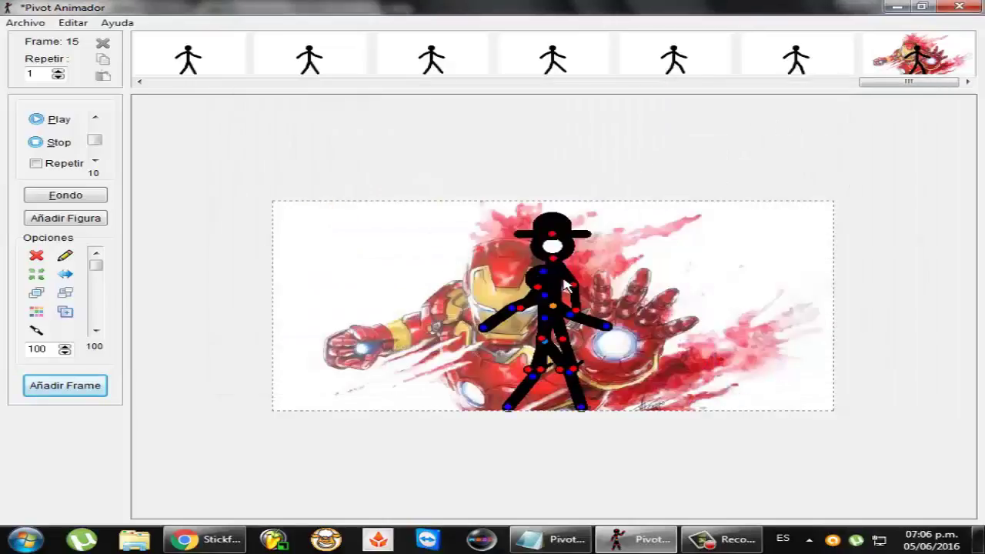
Step: Move the cowboy to the right edge of the stage, add a new frame and return to the notes
drag(557, 314, 804, 349)
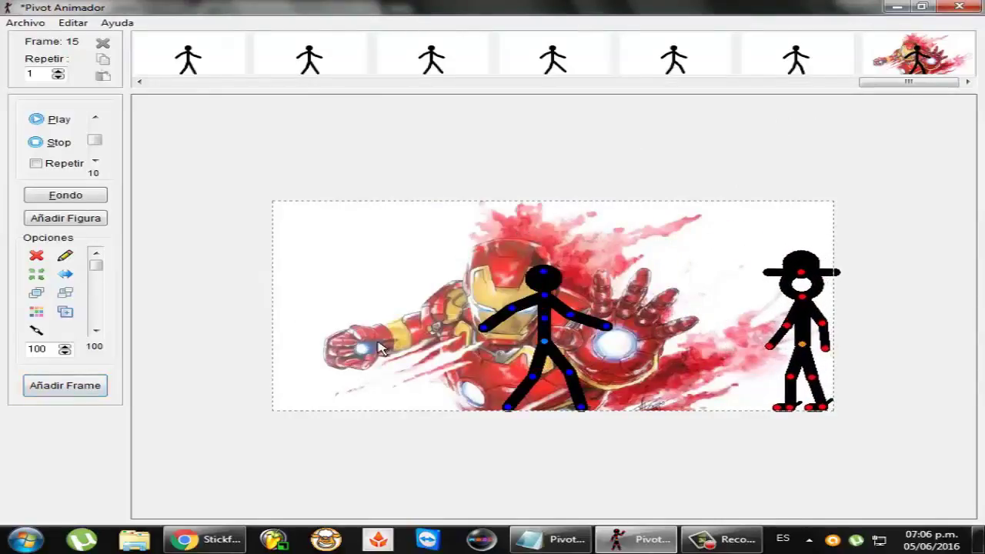
click(69, 384)
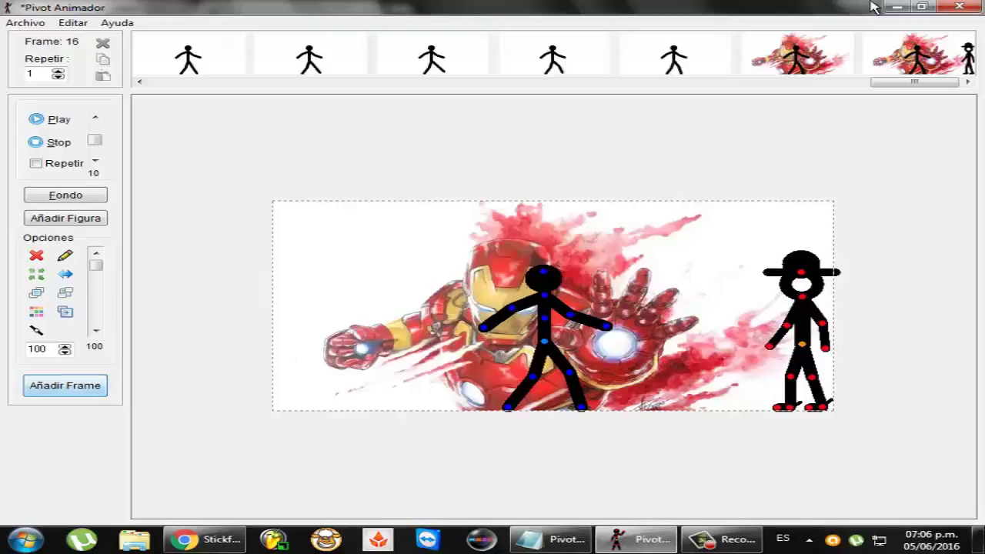
click(896, 7)
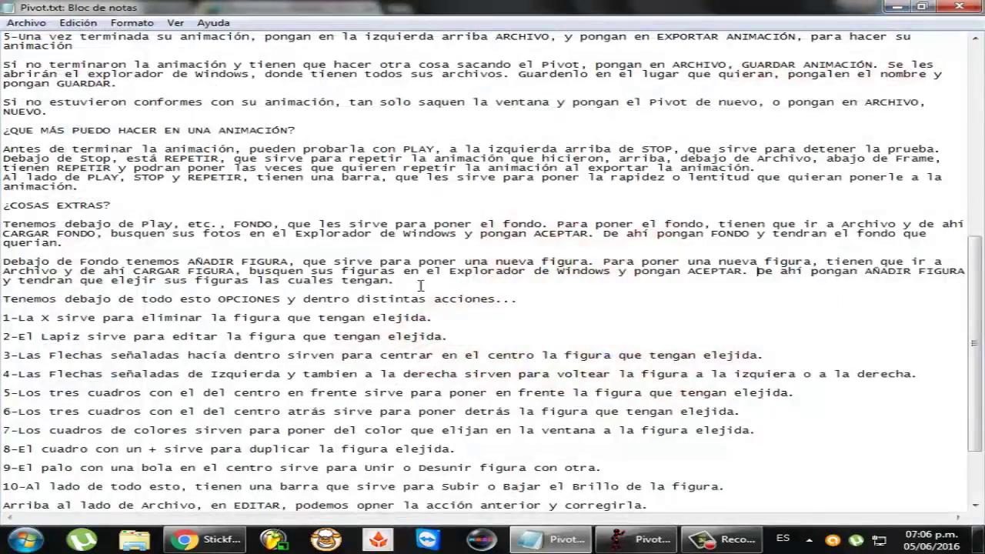
Step: Read the rest of the note on choosing a loaded figure with AÑADIR FIGURA
drag(135, 272, 961, 272)
drag(864, 273, 966, 273)
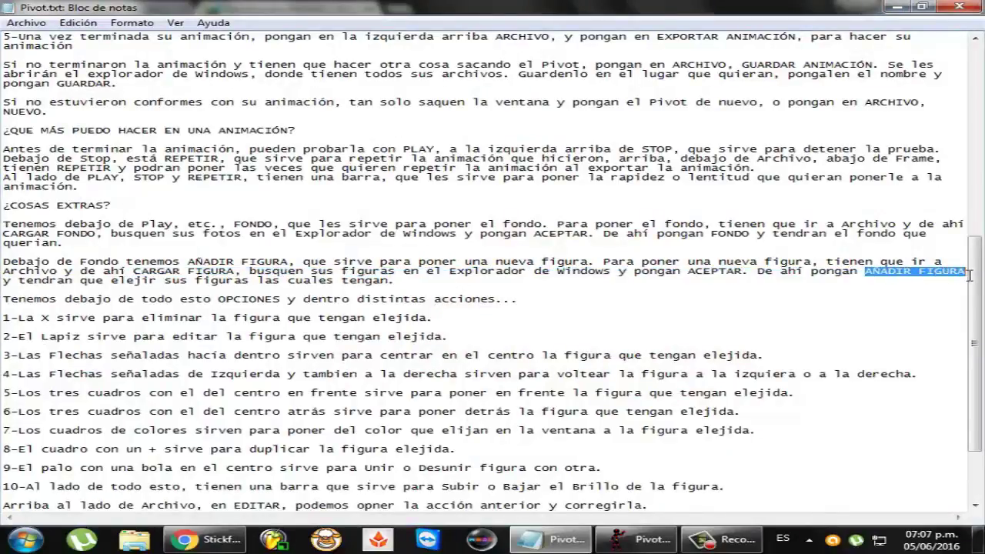
drag(4, 282, 421, 281)
click(413, 282)
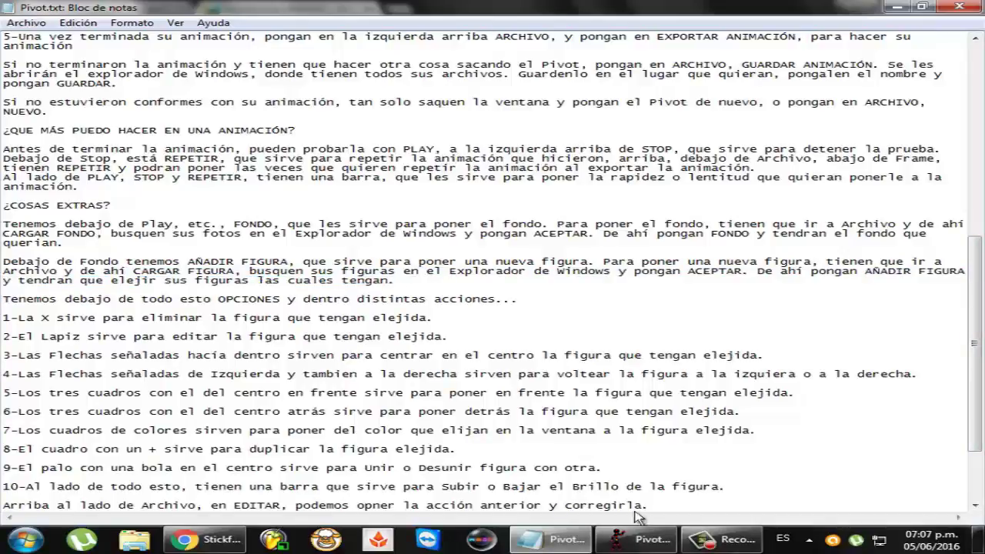
Step: Switch to Pivot Animator, view the figures offered by Añadir Figura and close the list without adding one
click(637, 537)
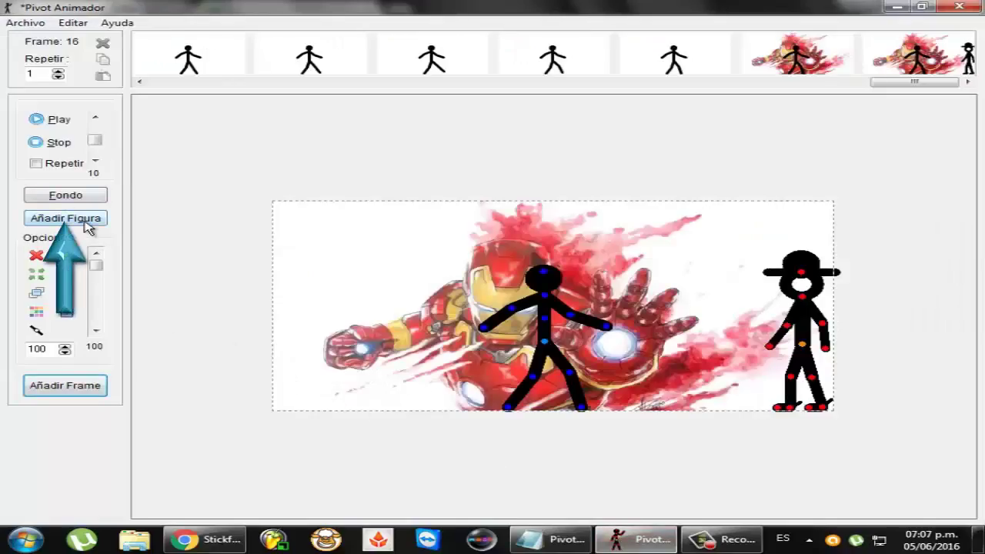
click(86, 222)
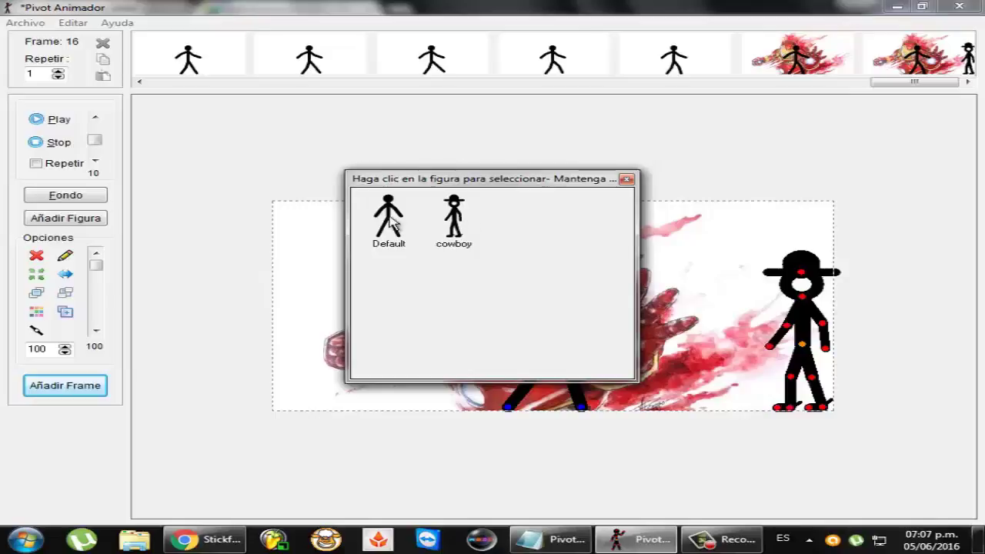
click(627, 179)
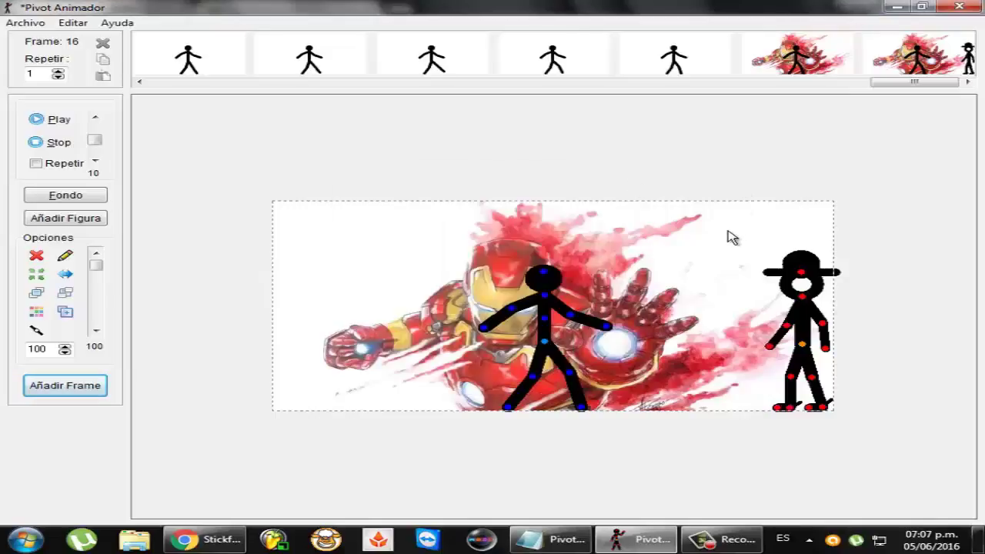
Step: Return to the notes and read the line introducing OPCIONES and its different actions
click(898, 6)
scroll(377, 287, down, 1)
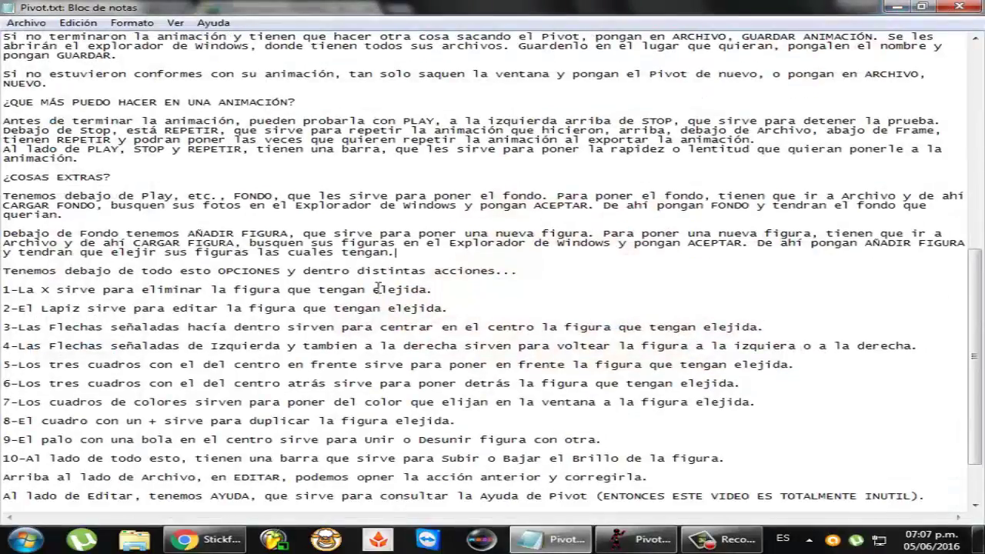
drag(90, 268, 244, 270)
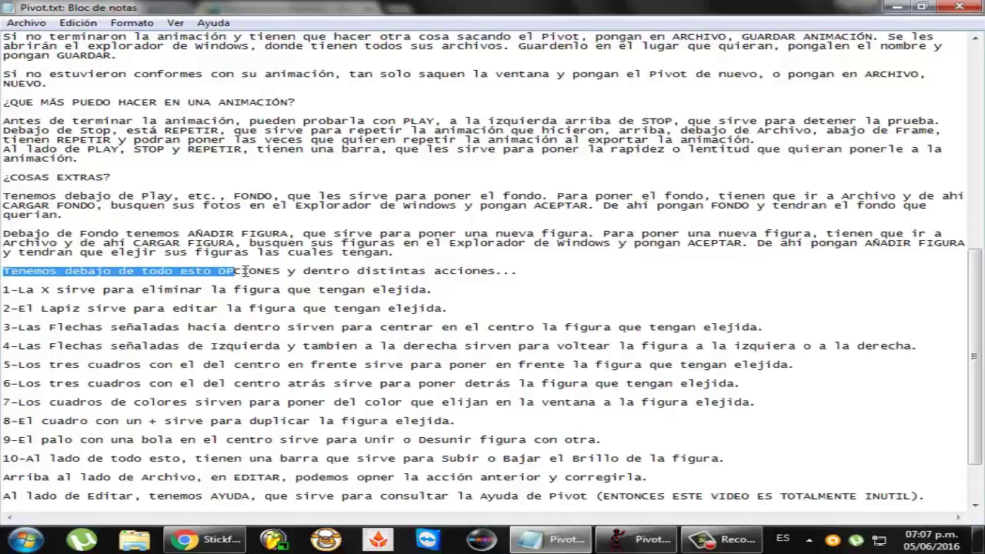
double_click(225, 270)
drag(305, 266, 543, 268)
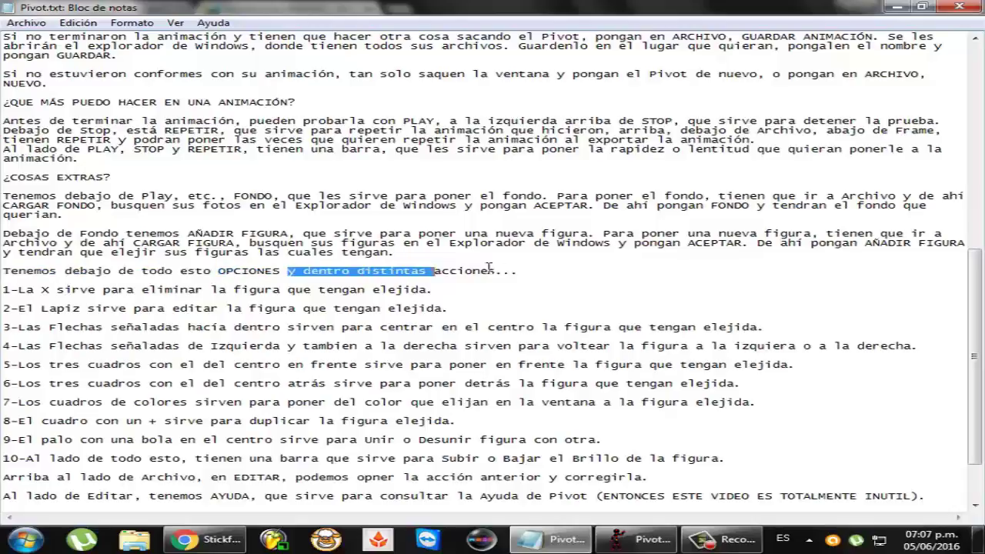
Step: Read the rest of the OPCIONES introduction and item 1 on deleting the chosen figure with the X
click(514, 275)
key(shift+Home)
shift+click(311, 270)
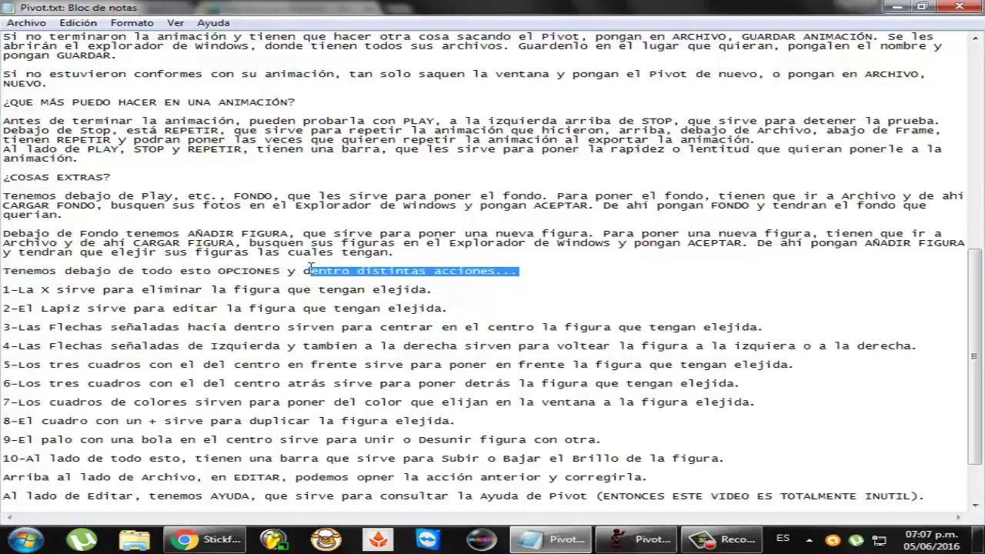
scroll(96, 285, down, 1)
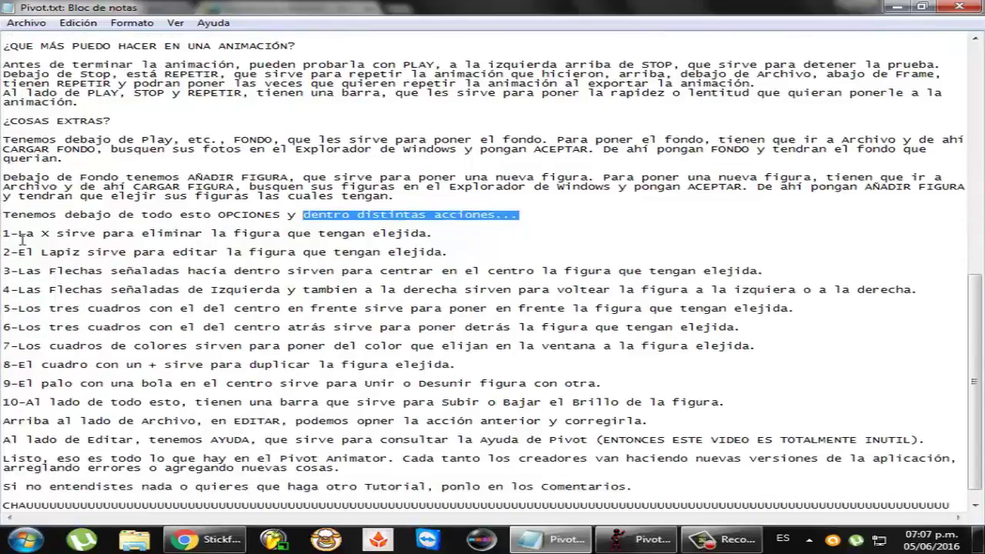
drag(19, 236, 459, 233)
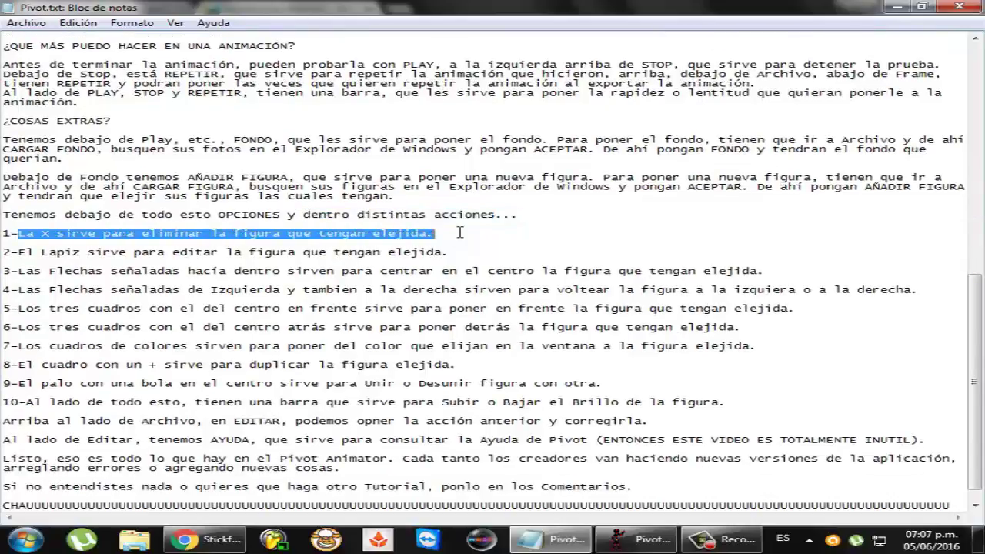
click(459, 233)
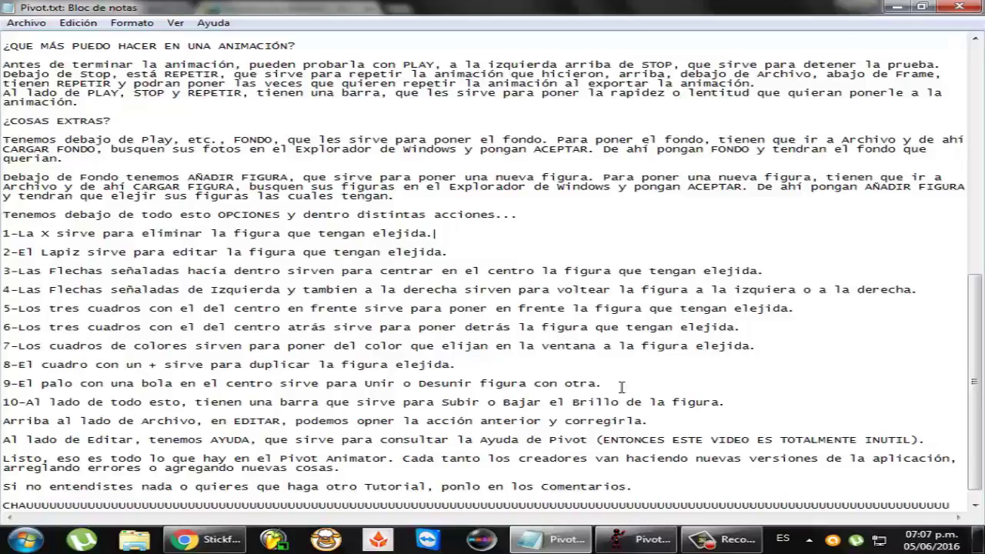
Step: Switch to Pivot Animator, delete the cowboy figure and add a new frame
key(alt+Tab)
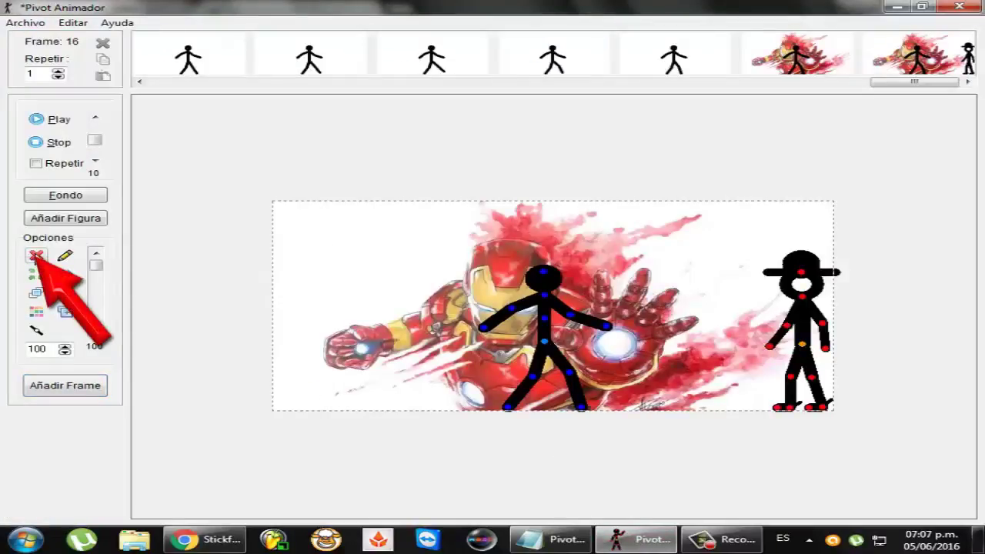
click(37, 256)
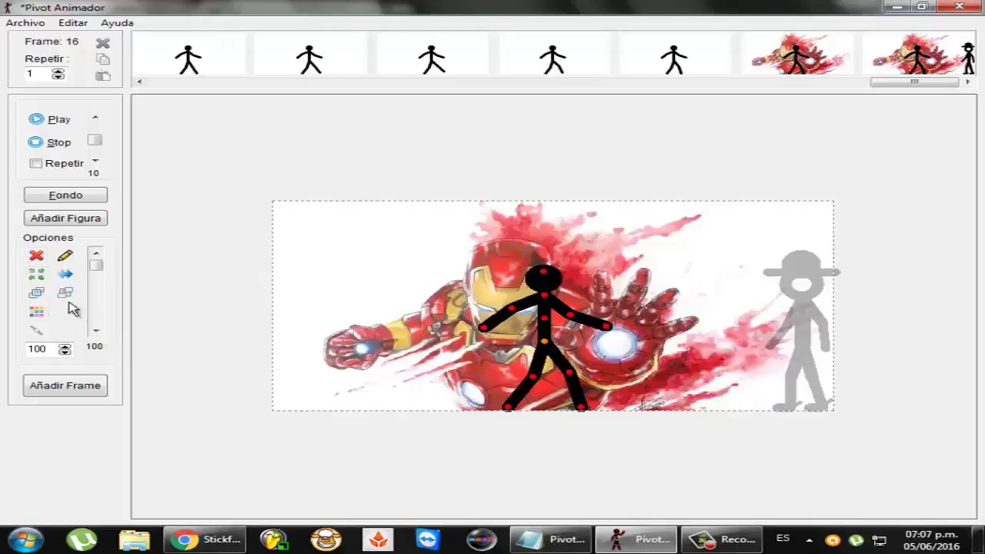
click(94, 389)
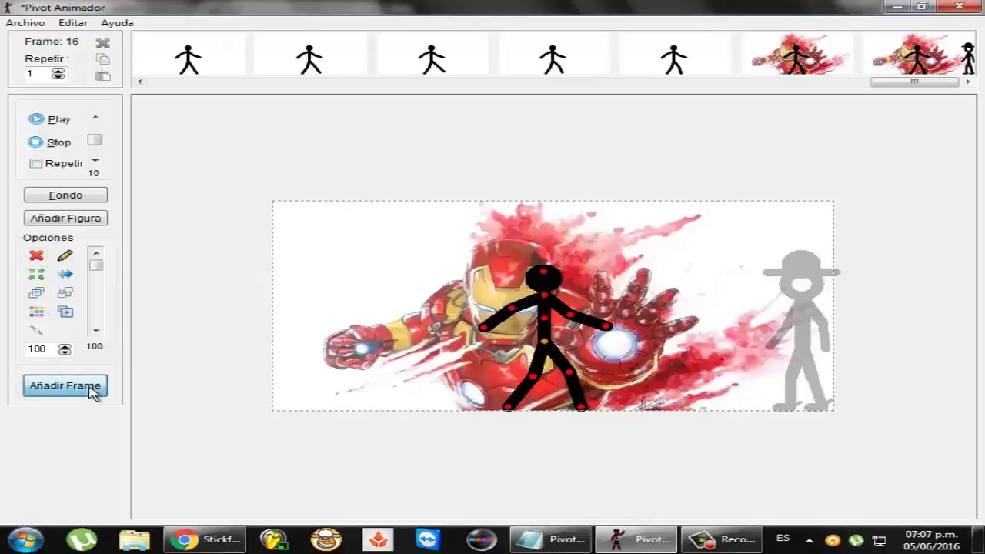
Step: Read item 2 of the notes on editing the chosen figure with the pencil and return to Pivot Animator
click(897, 7)
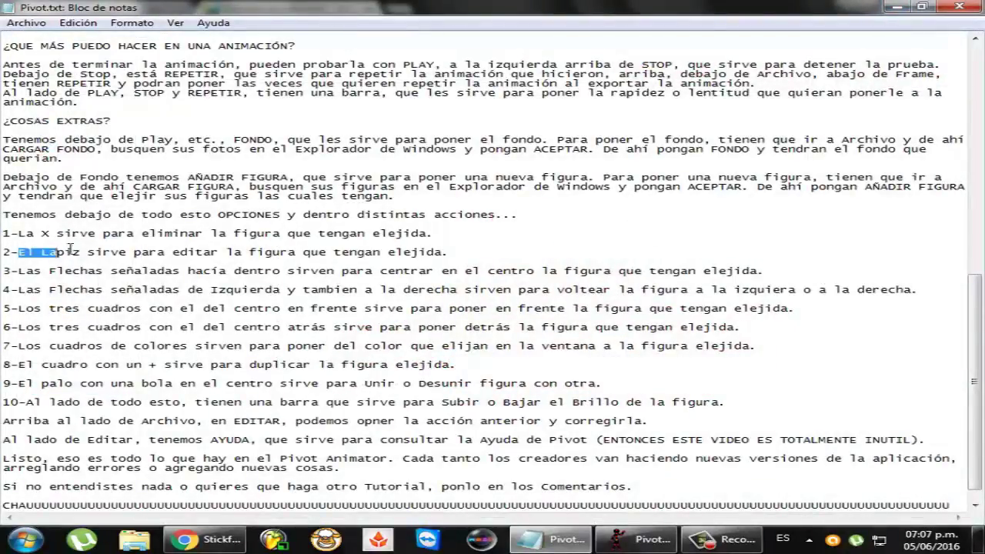
drag(71, 249, 415, 254)
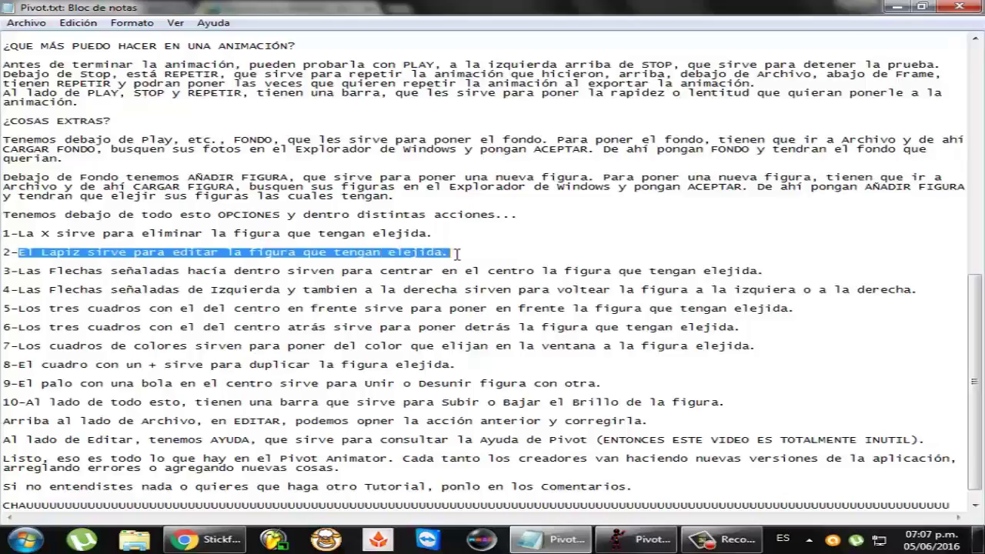
click(896, 7)
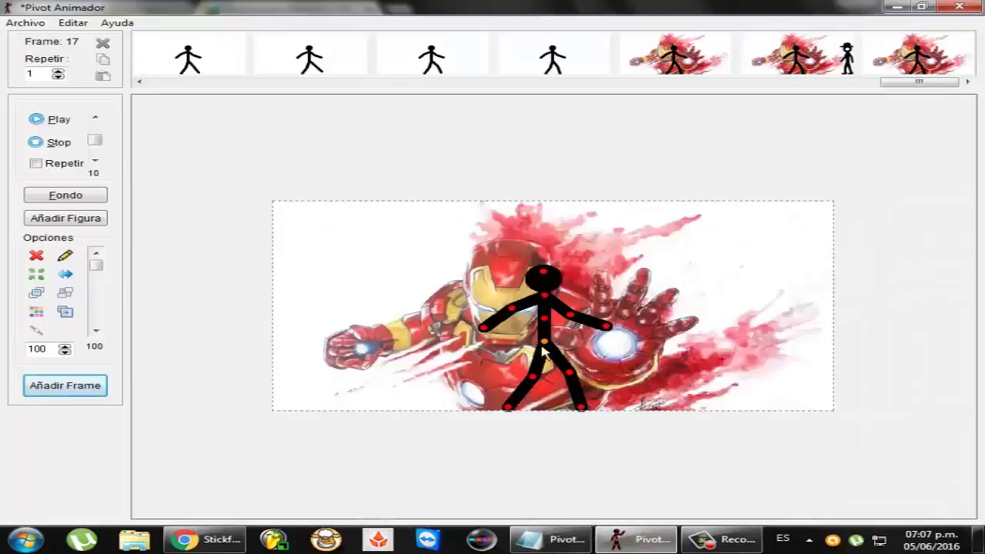
Step: Edit the stick figure in the Constructor de Figuras and delete its neck segment
click(66, 256)
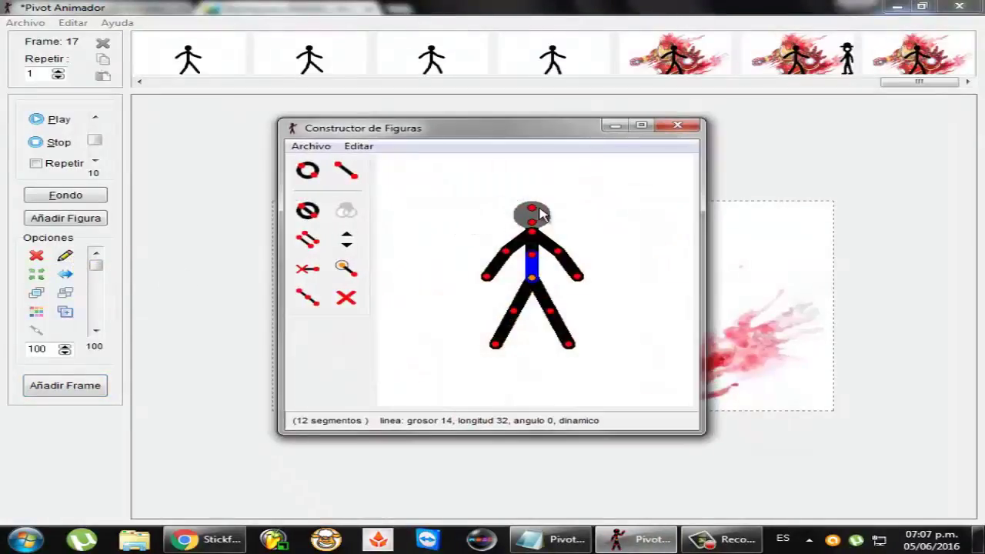
click(534, 214)
click(346, 298)
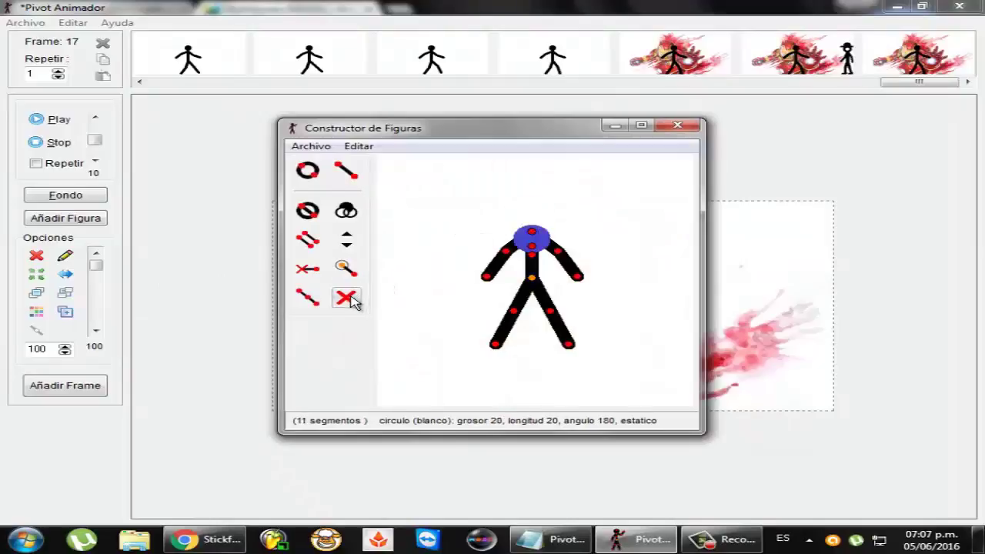
Step: Save the edited figure as Sin cuello in the stick figures folder and close the figure builder
click(314, 146)
click(376, 200)
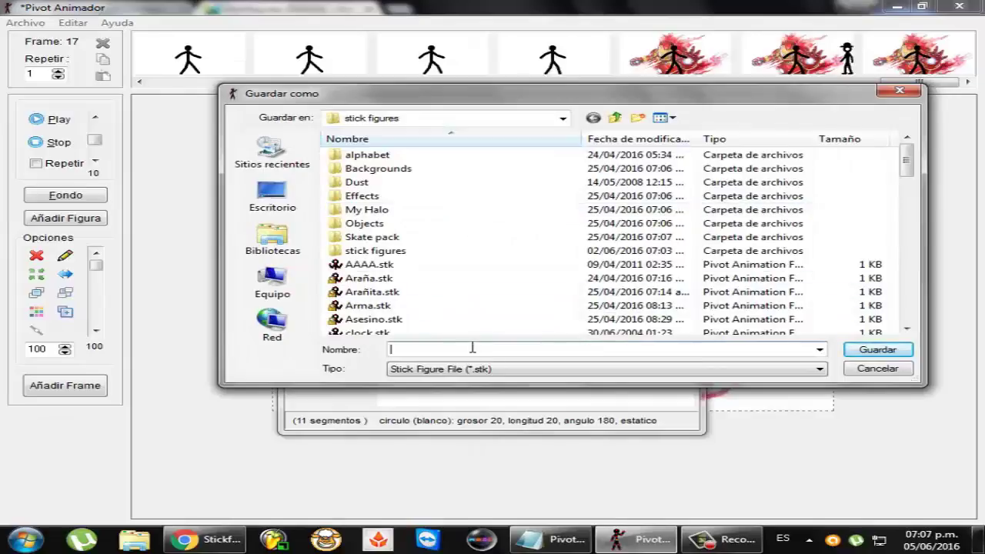
text(sin)
key(BackSpace)
key(BackSpace)
key(BackSpace)
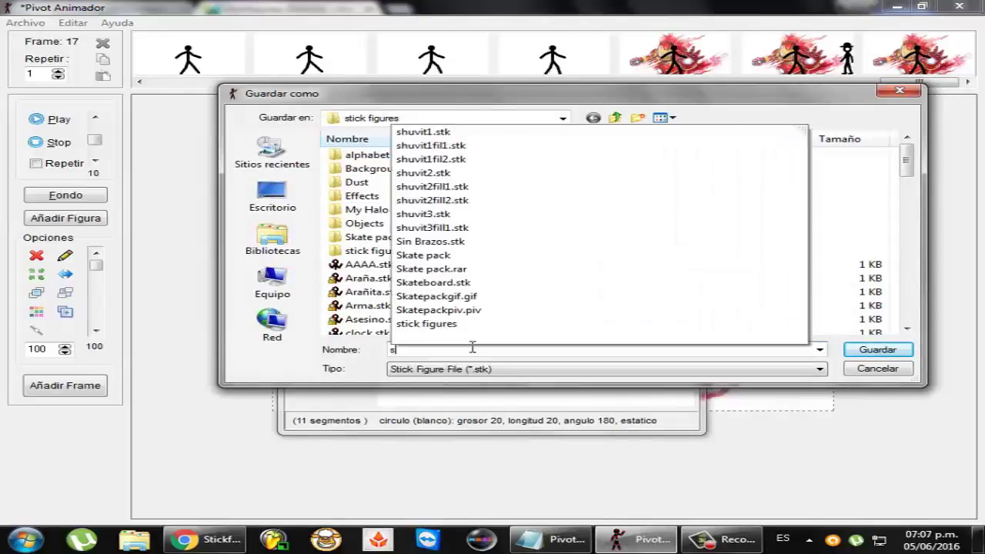
text(Sin cue)
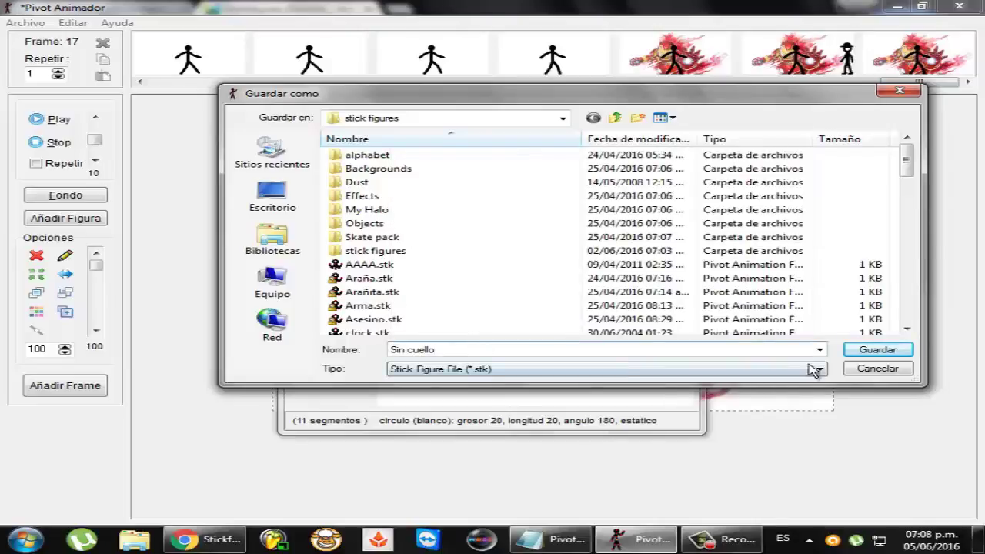
text(llo)
click(877, 349)
click(676, 126)
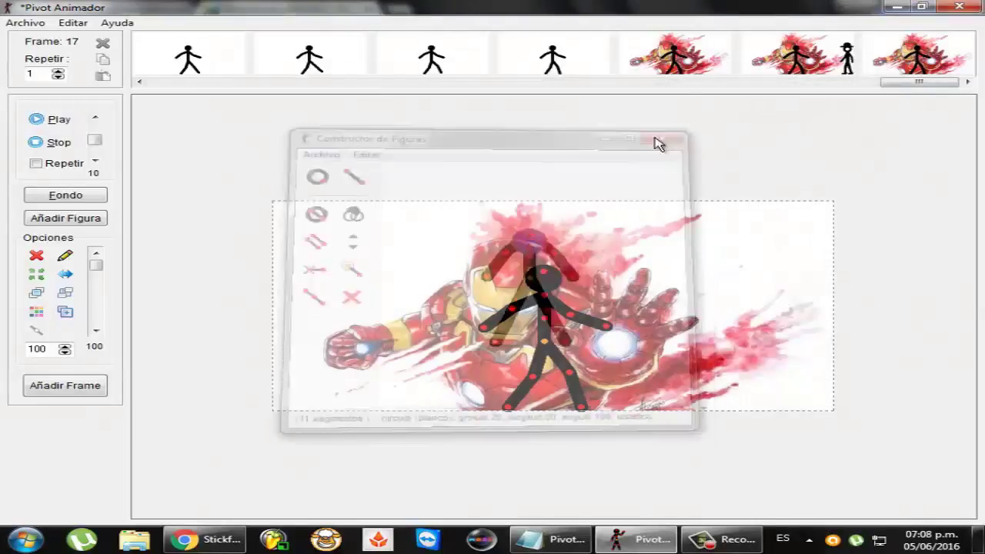
Step: Load the figure file Sin cuello.stk from the stick figures folder onto the stage
click(28, 24)
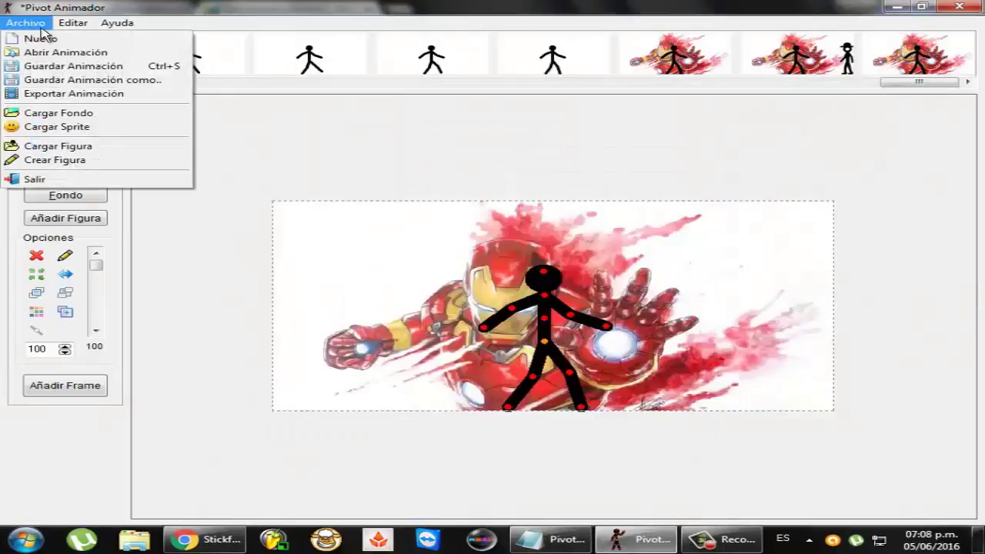
click(108, 146)
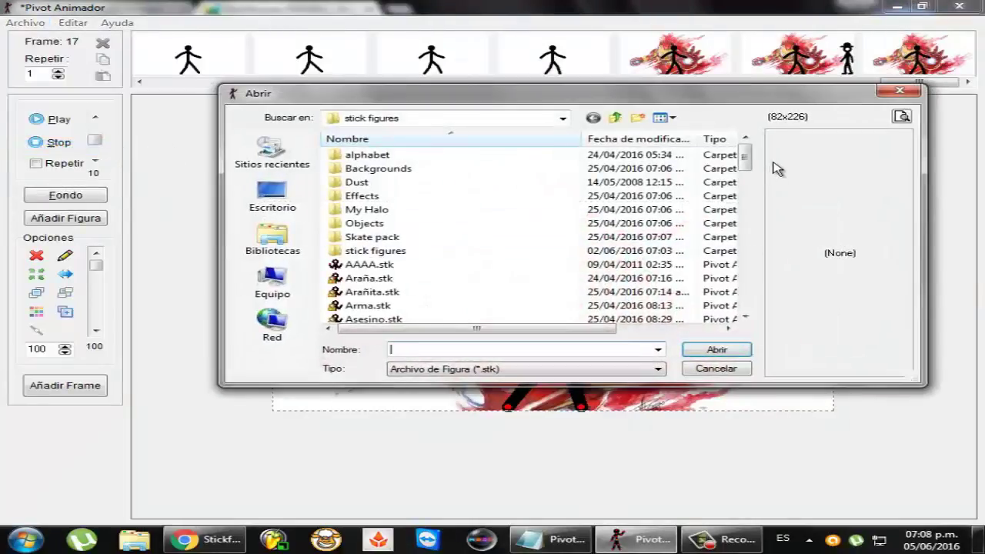
drag(750, 166, 747, 315)
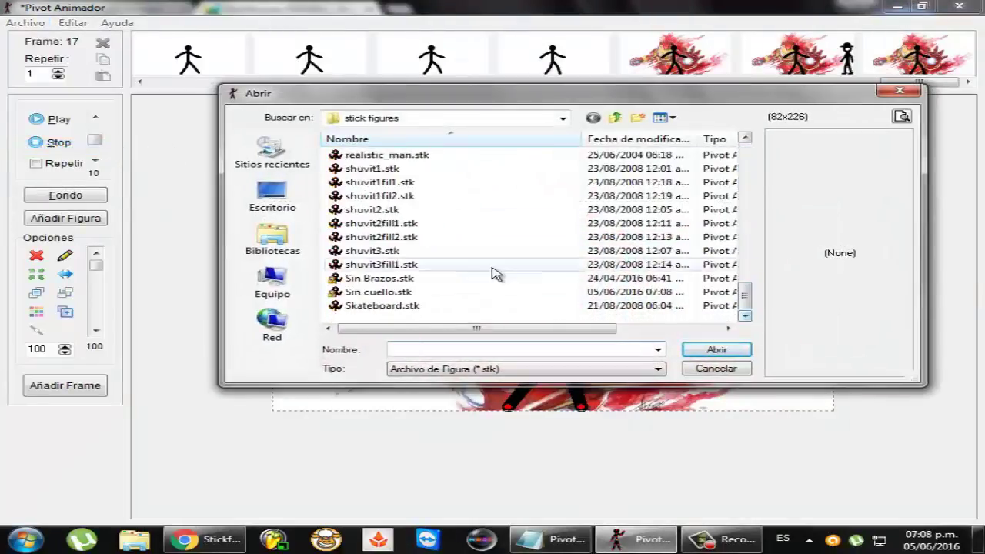
click(460, 294)
click(716, 350)
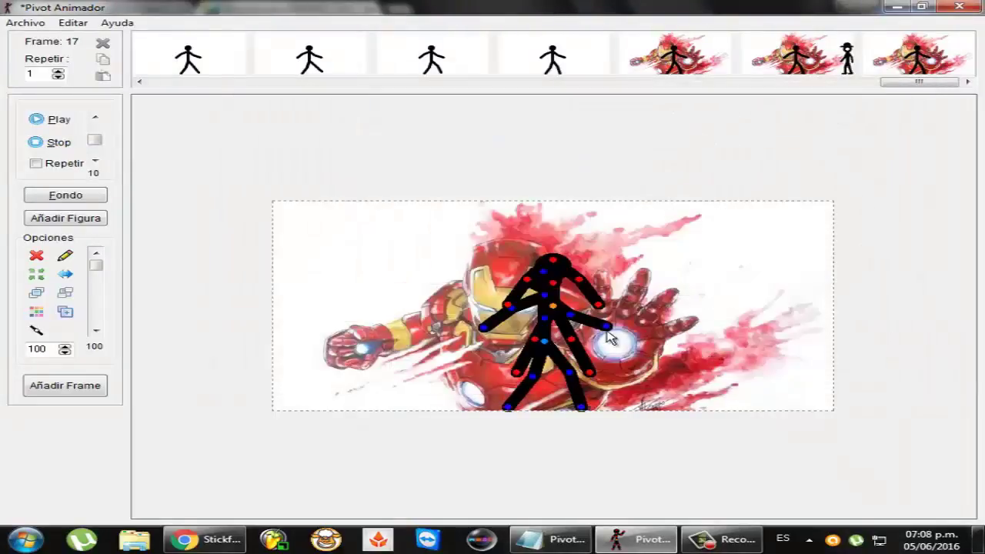
Step: Move the neckless figure to the right end of the stage and add a new frame
drag(560, 314, 784, 345)
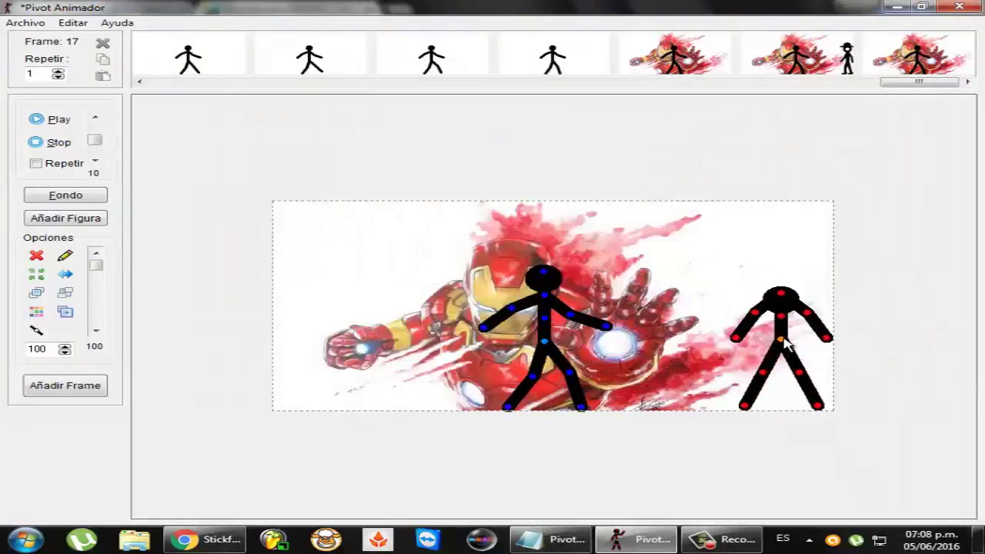
click(99, 390)
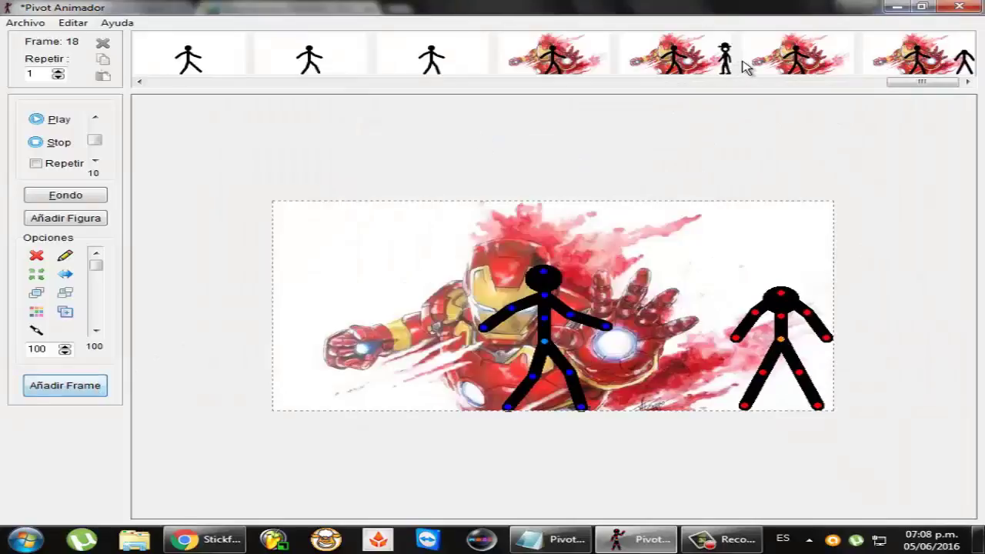
Step: Return to the notes and read item 3 on centring the chosen figure with the inward arrows
click(897, 7)
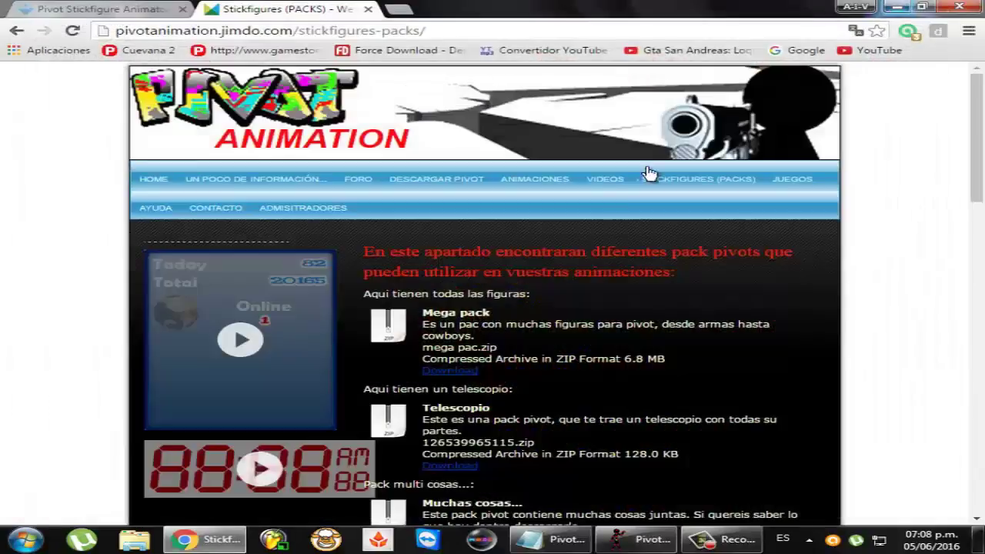
click(550, 539)
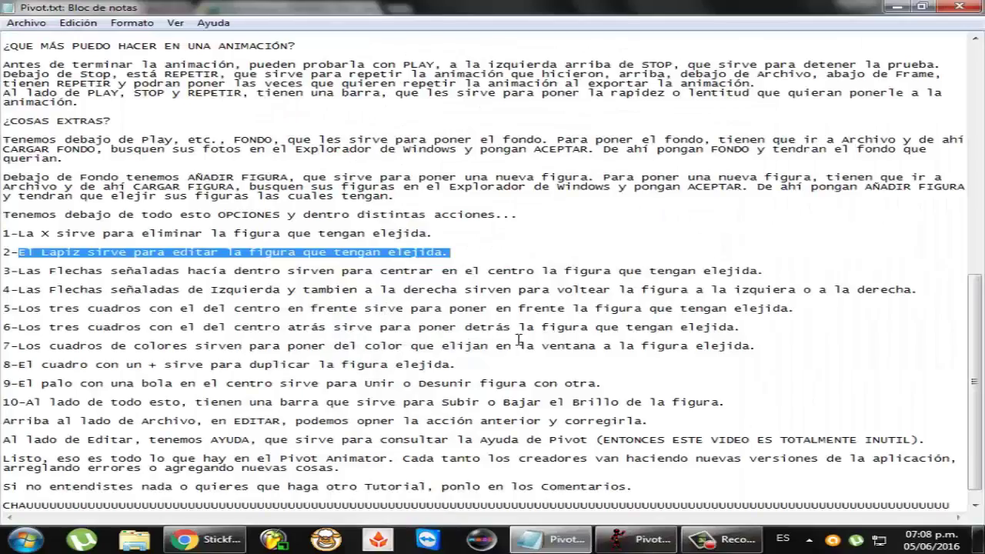
drag(20, 271, 766, 268)
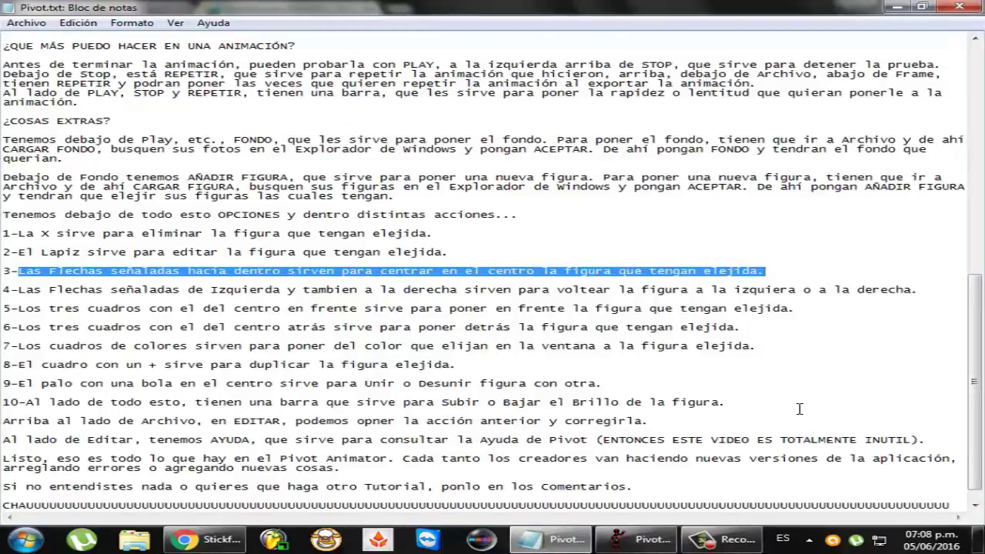
Step: Switch to Pivot Animator, centre the neckless figure on the stage and add a new frame
click(637, 539)
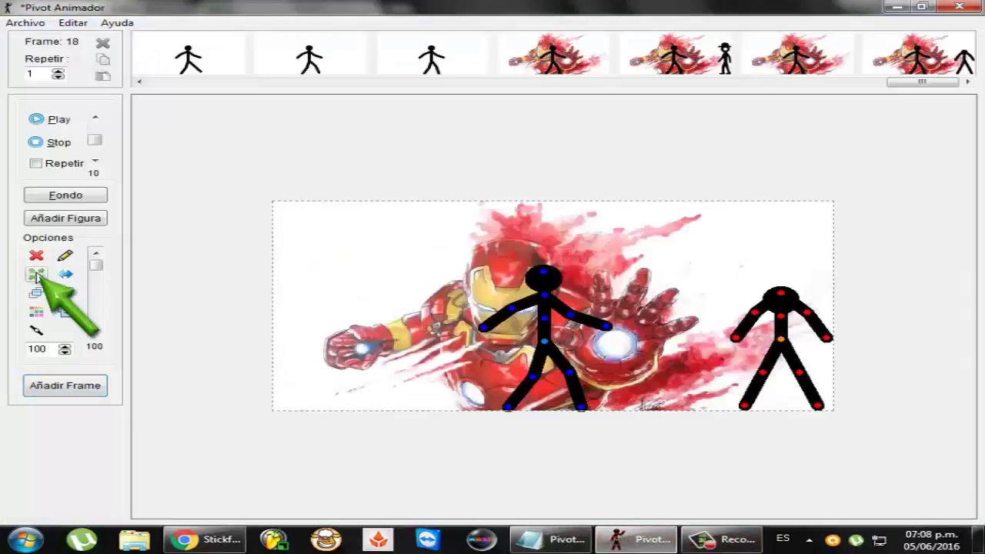
click(36, 275)
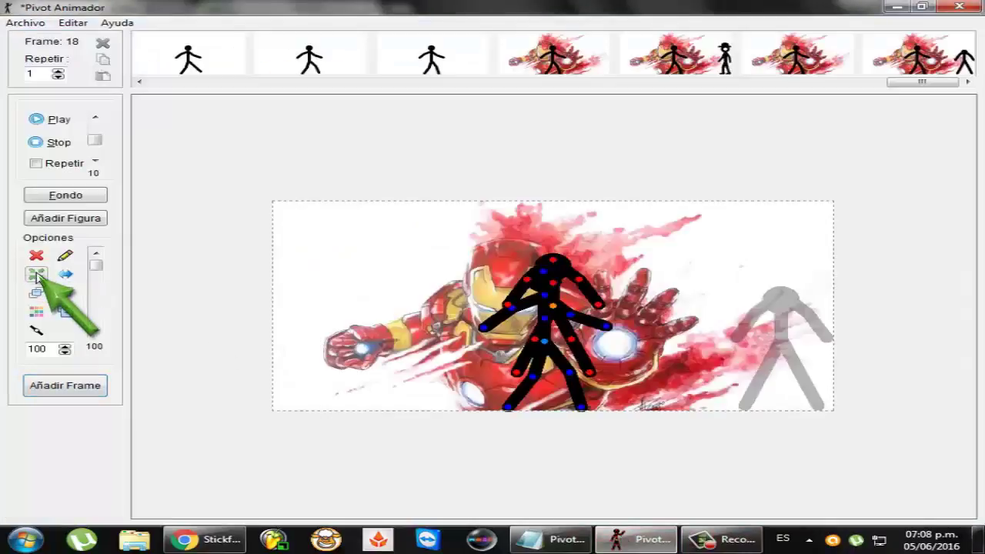
click(94, 386)
Step: Move the neckless figure to the left edge of the stage and add a new frame
drag(559, 311, 327, 346)
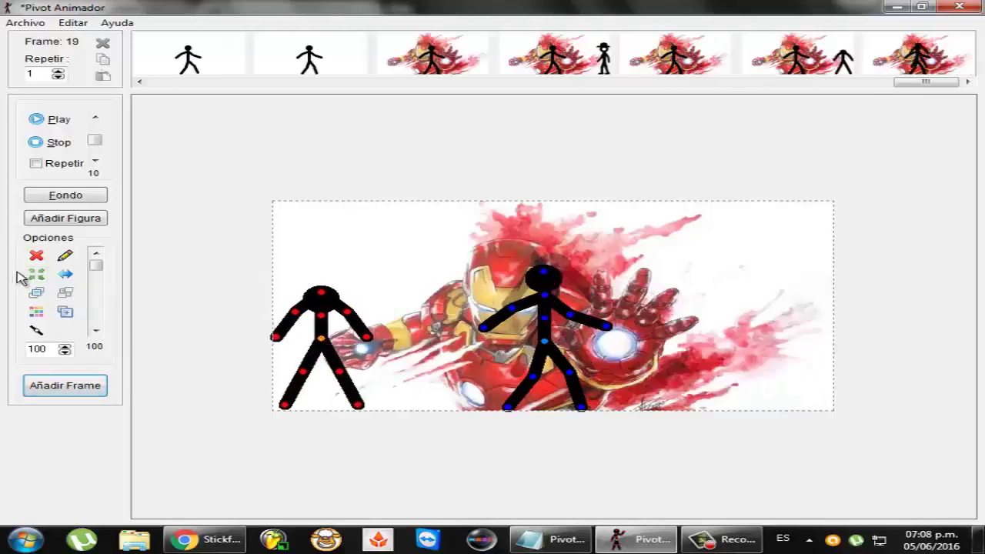
click(78, 386)
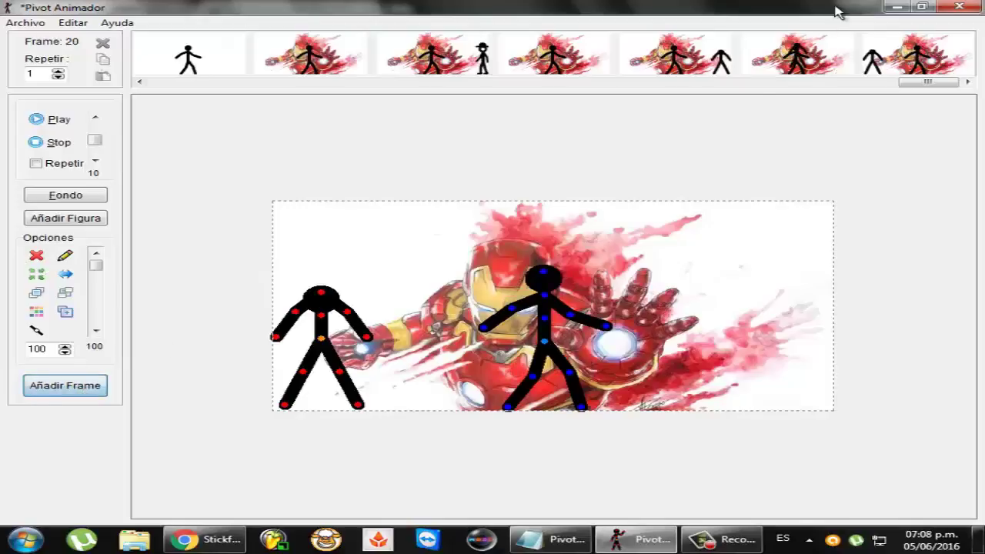
Step: Return to the notes and read item 4 on flipping a figure with the left and right arrows
click(897, 7)
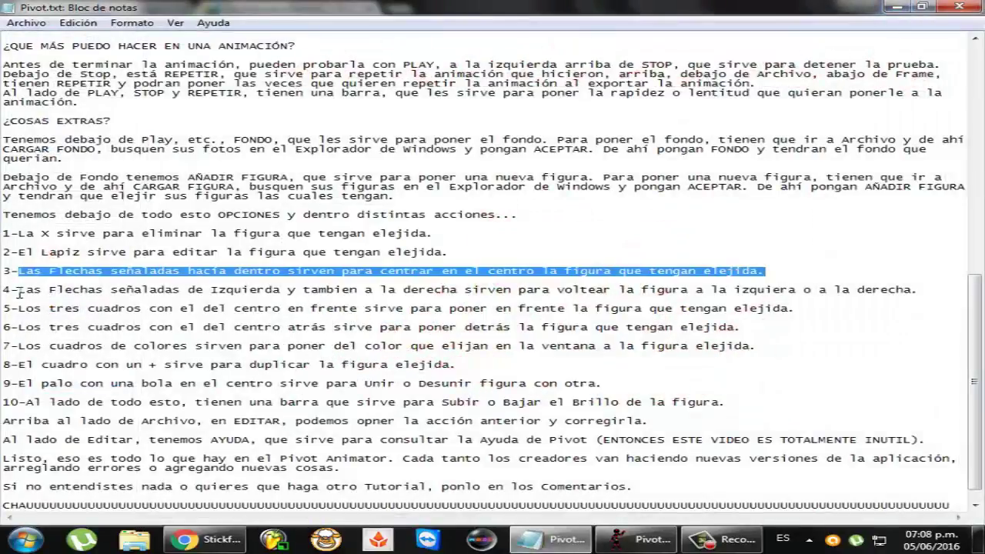
drag(19, 290, 933, 292)
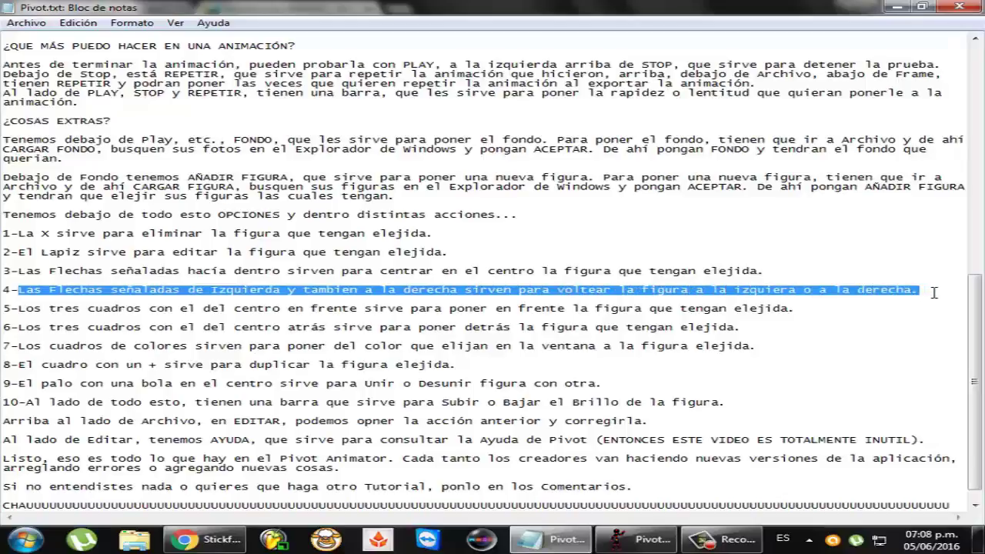
click(933, 292)
Step: In Pivot Animator, flip the default stick figure horizontally, add a new frame and return to the notes
click(635, 539)
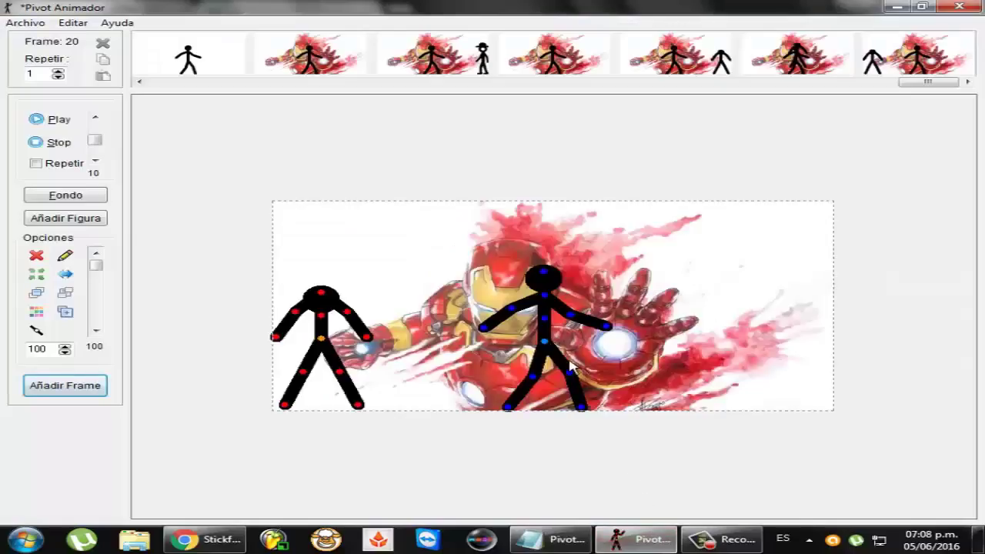
click(553, 349)
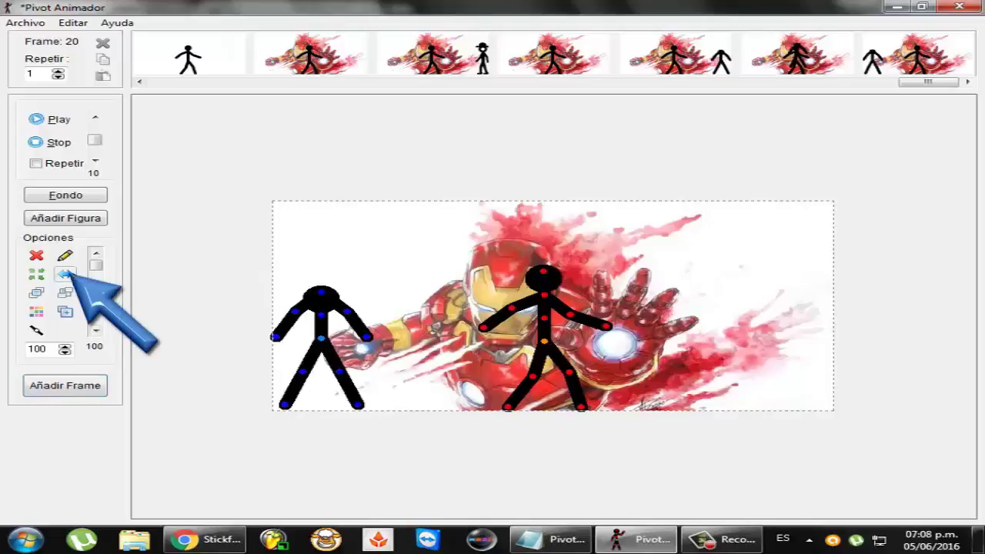
click(86, 389)
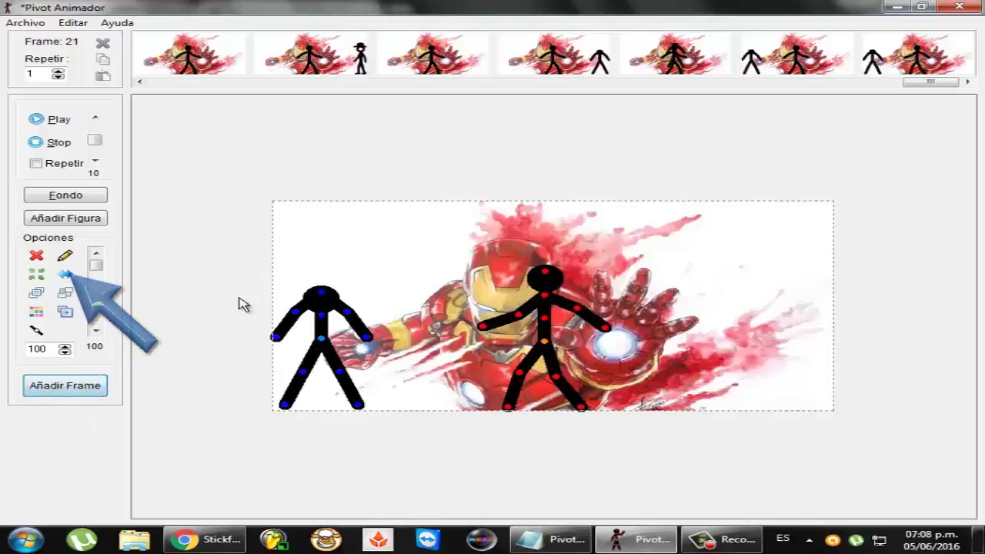
click(897, 6)
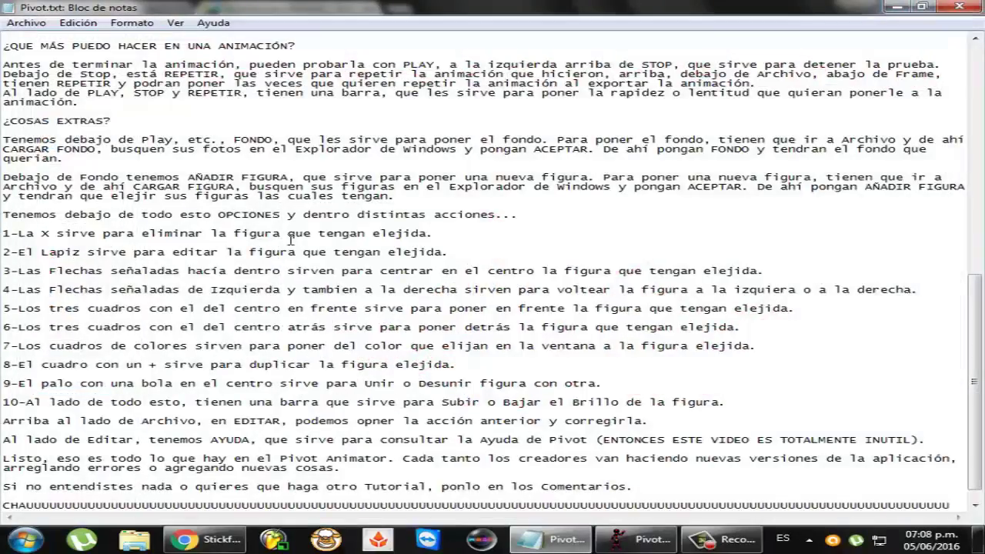
Step: Read item 5 of the notes on bringing the chosen figure to the front
scroll(196, 288, down, 1)
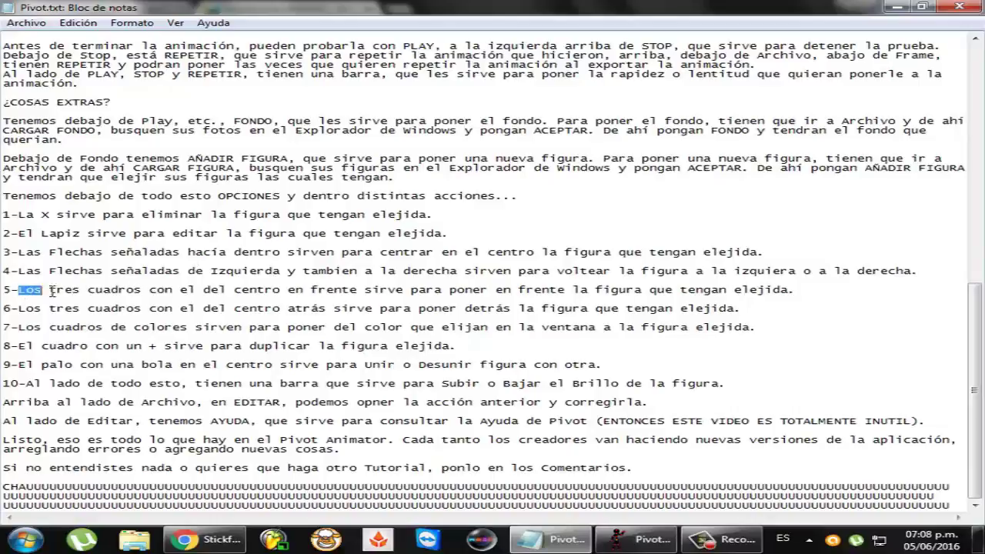
key(shift+Home)
drag(208, 279, 443, 289)
key(shift+Home)
key(shift+End)
drag(548, 299, 808, 293)
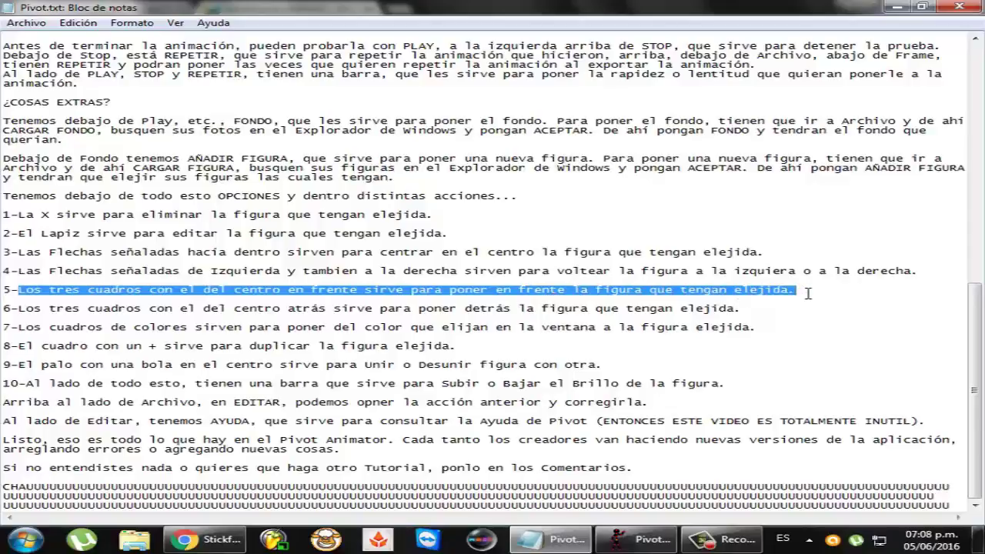
Step: In Pivot Animator, try bringing the neckless figure to the front over the central stick figure, and move it back to the stage's left edge
click(897, 7)
click(658, 548)
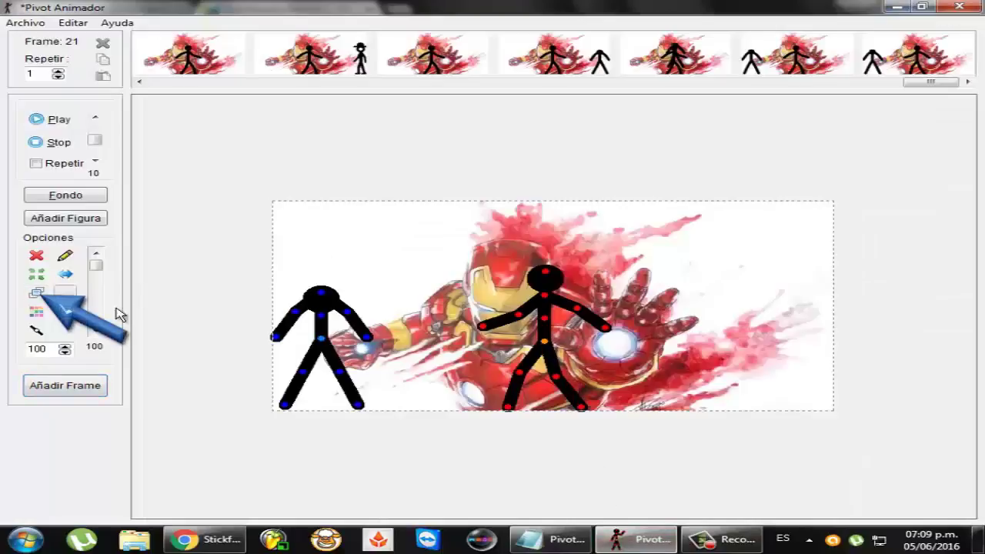
drag(321, 343, 540, 345)
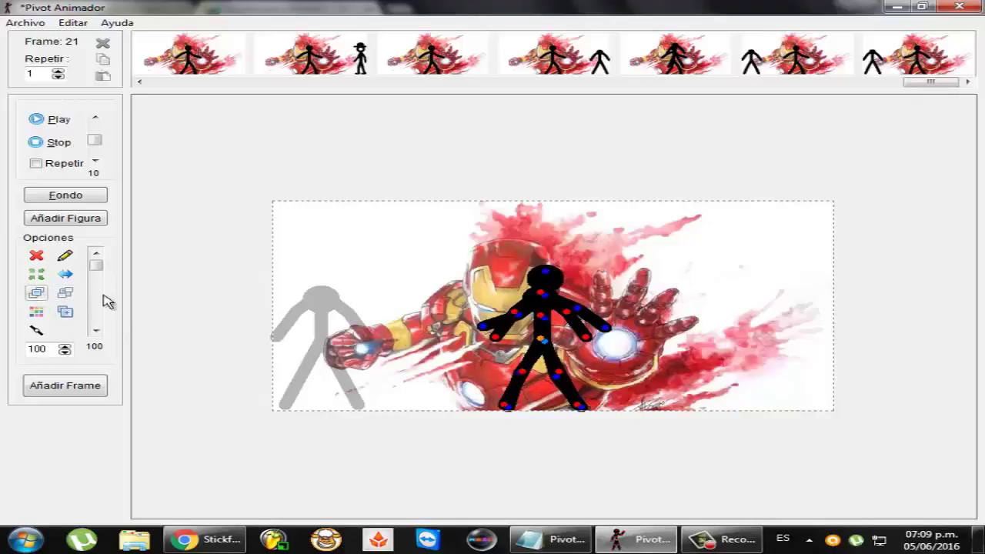
drag(540, 344, 324, 346)
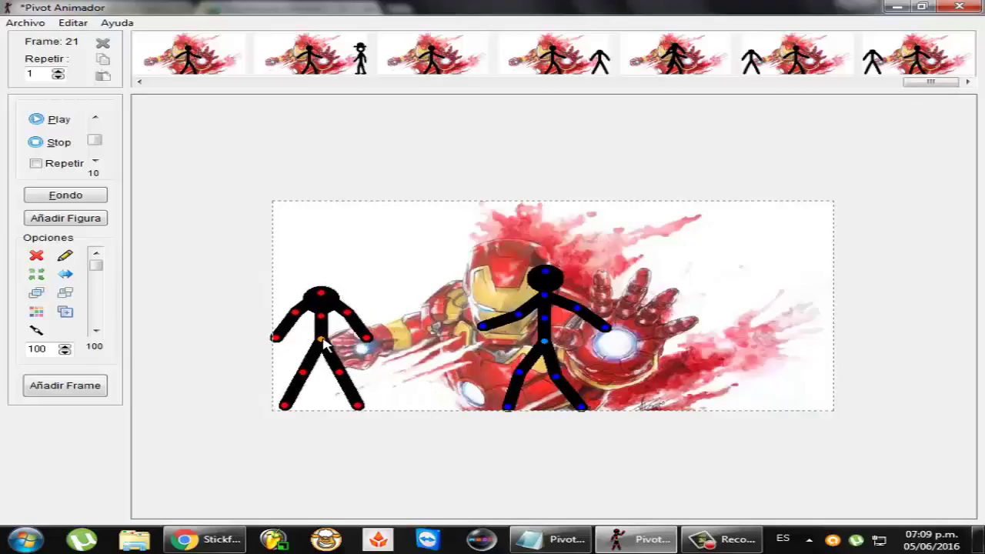
Step: Return to the Pivot.txt notes and read item 6 on sending the chosen figure to the back
click(893, 7)
click(649, 533)
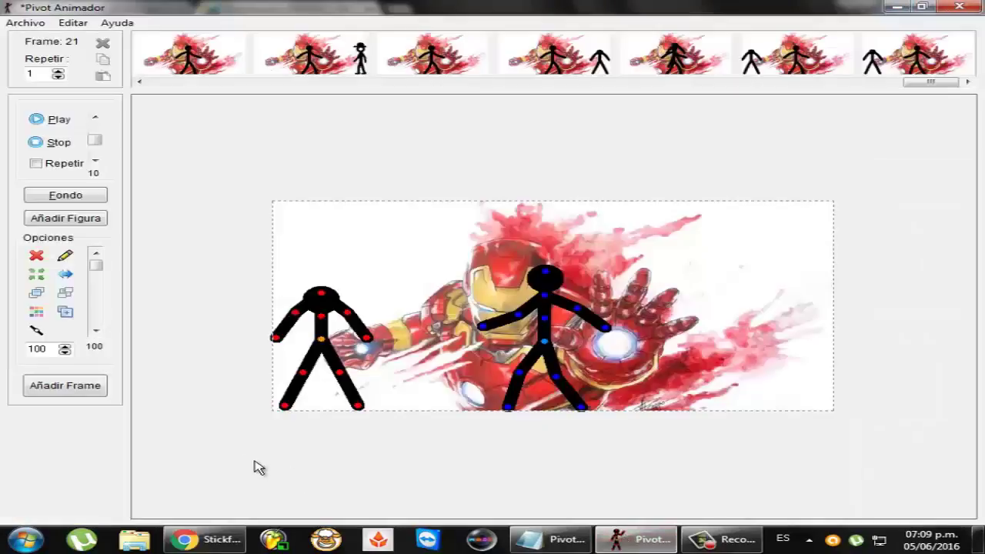
click(550, 539)
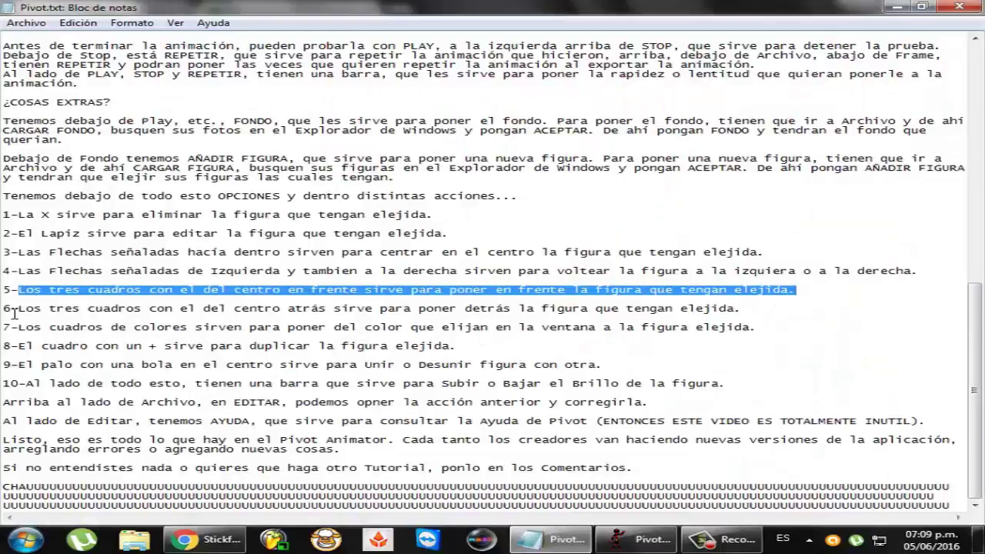
drag(19, 308, 747, 308)
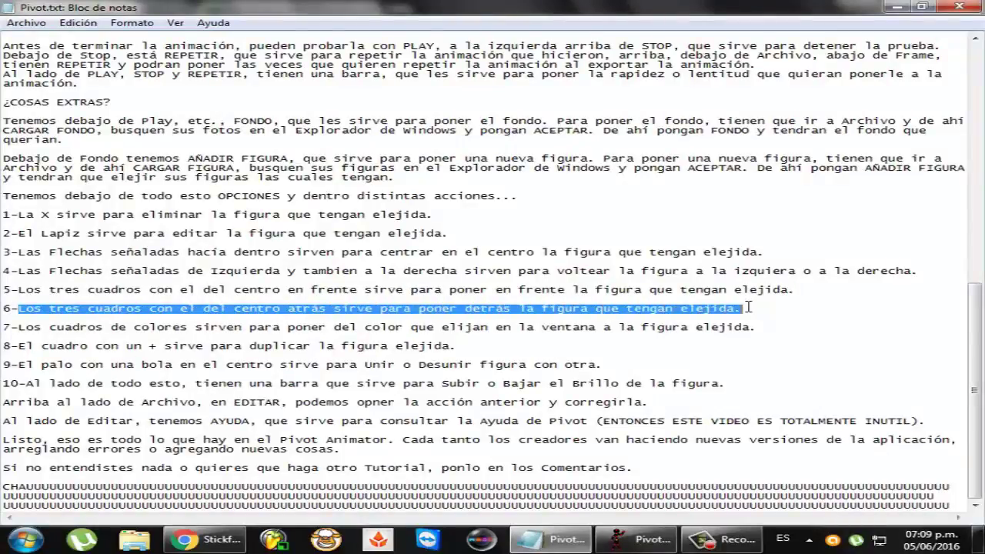
Step: In Pivot Animator, try sending the neckless figure behind the central stick figure, and return it to the stage's left edge
click(623, 533)
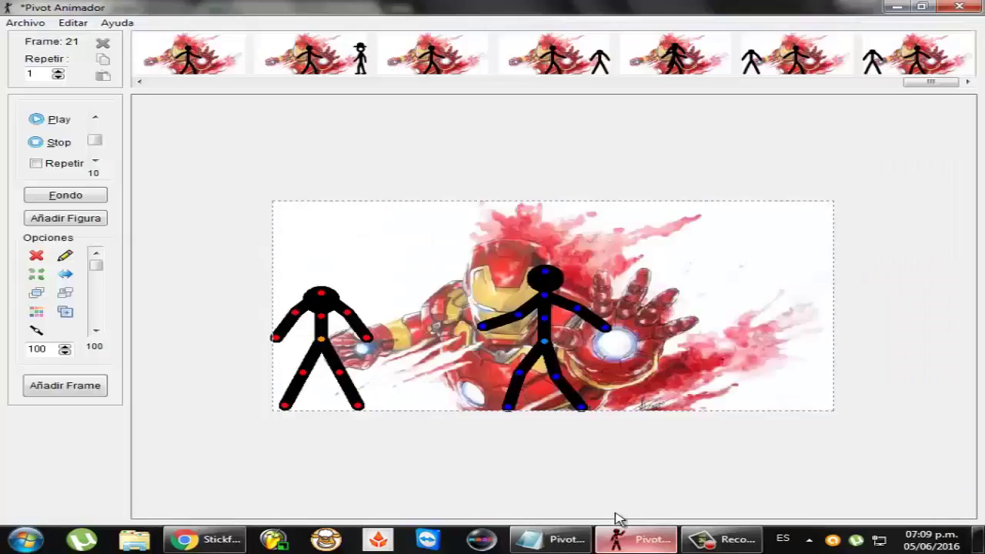
drag(325, 344, 551, 348)
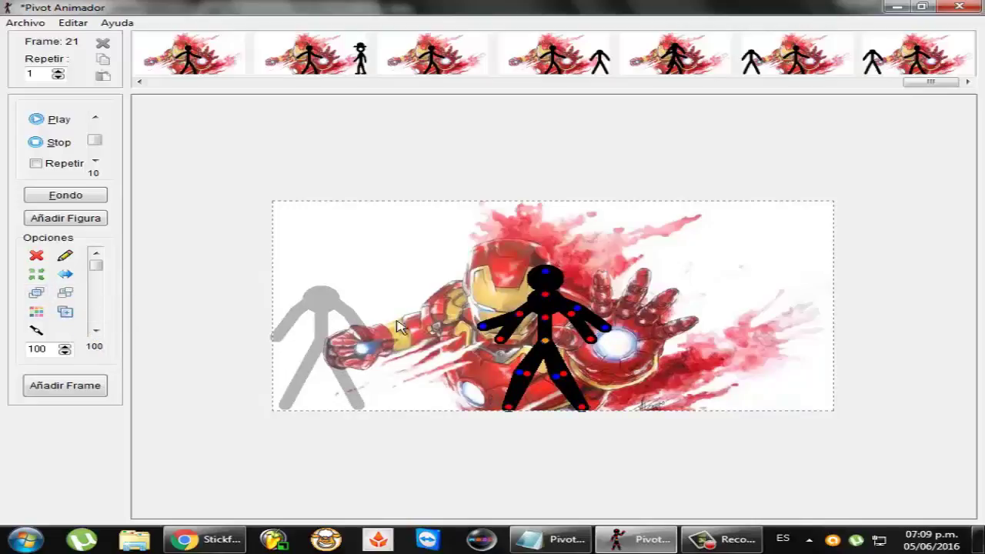
drag(544, 343, 324, 344)
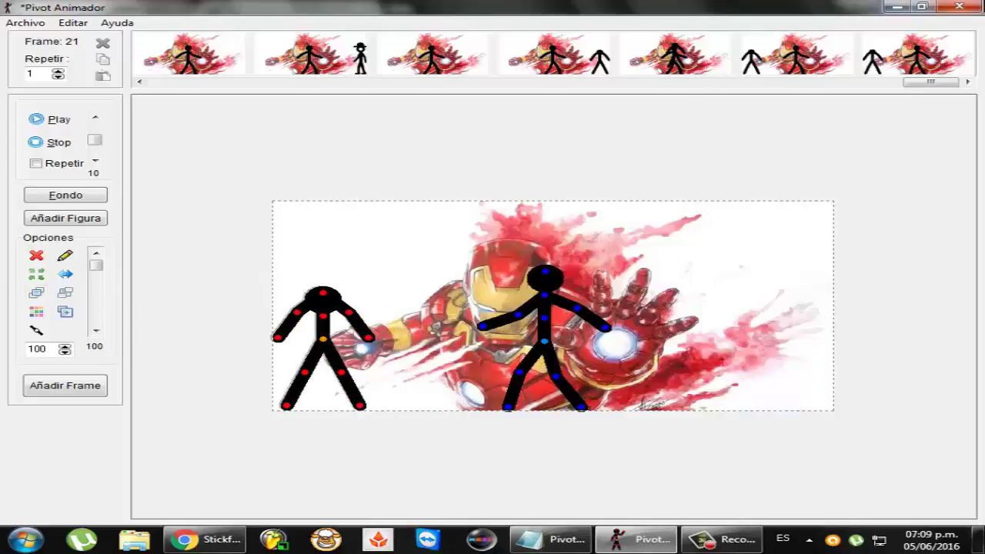
Step: Return to the notes and read item 7 on changing a figure's colour
click(896, 7)
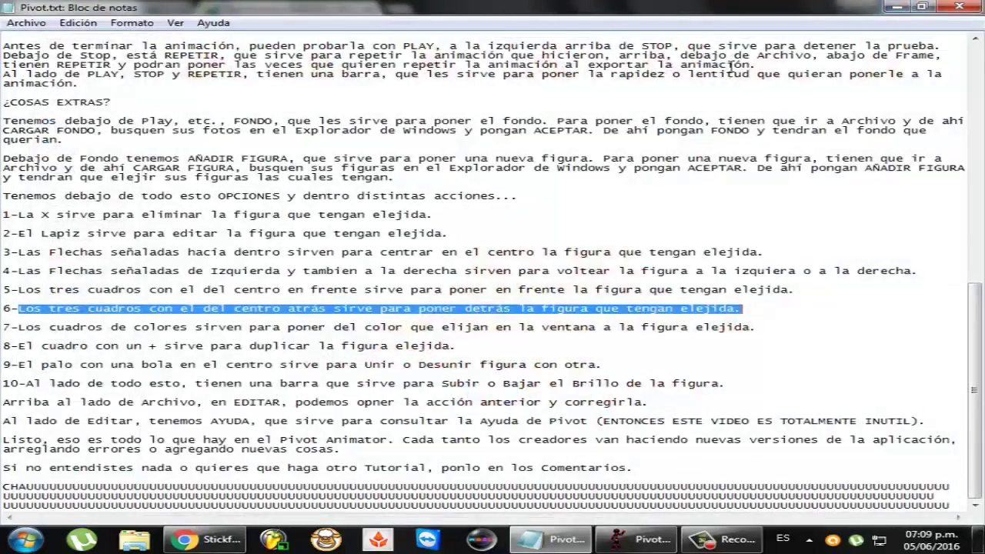
click(20, 330)
drag(65, 326, 745, 331)
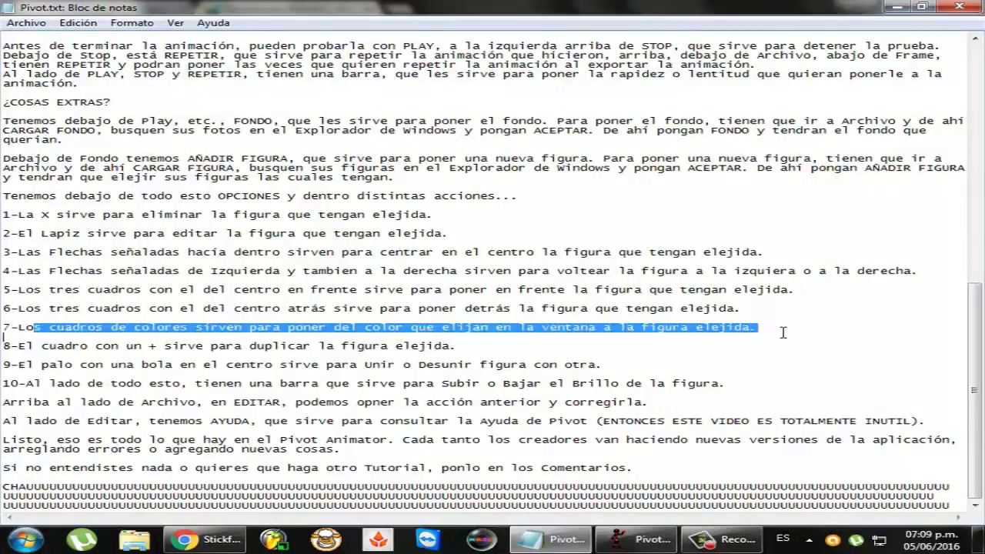
click(782, 333)
Step: In Pivot Animator, colour the central stick figure red and add a new frame
click(894, 7)
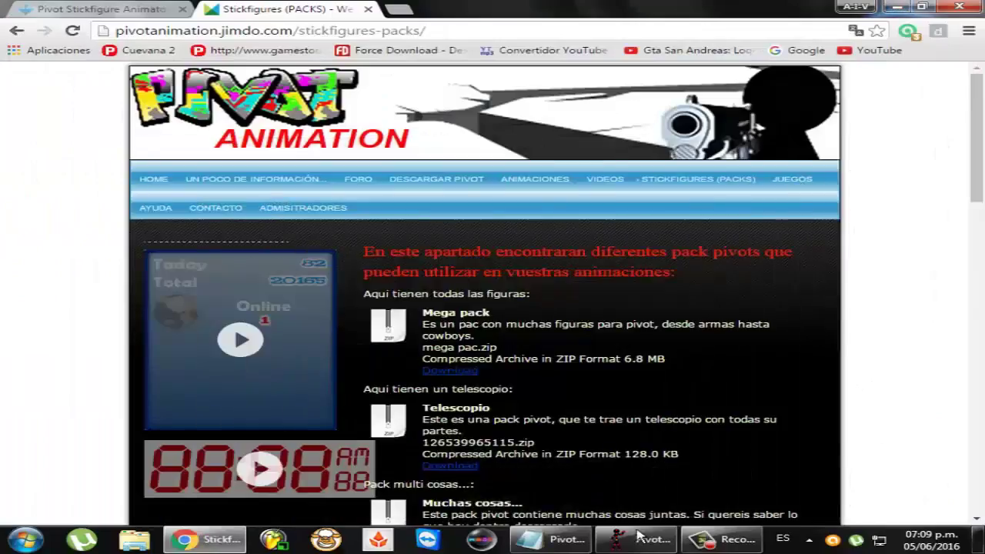
click(635, 538)
click(324, 331)
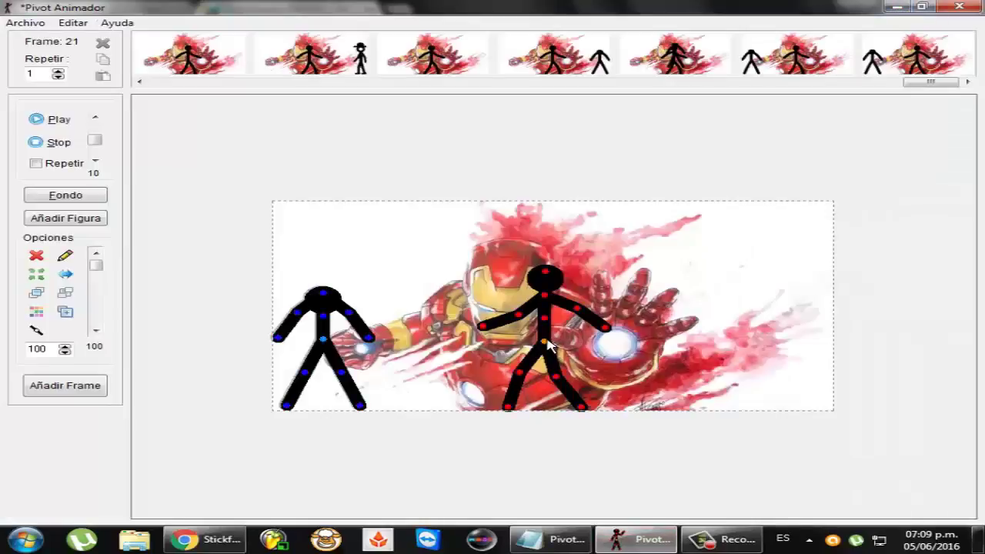
click(36, 312)
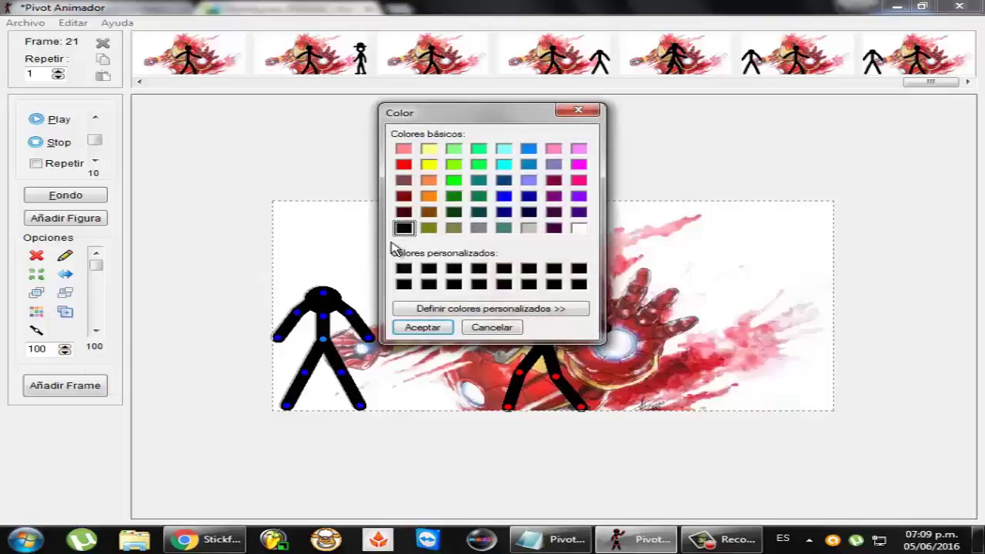
click(402, 164)
click(411, 328)
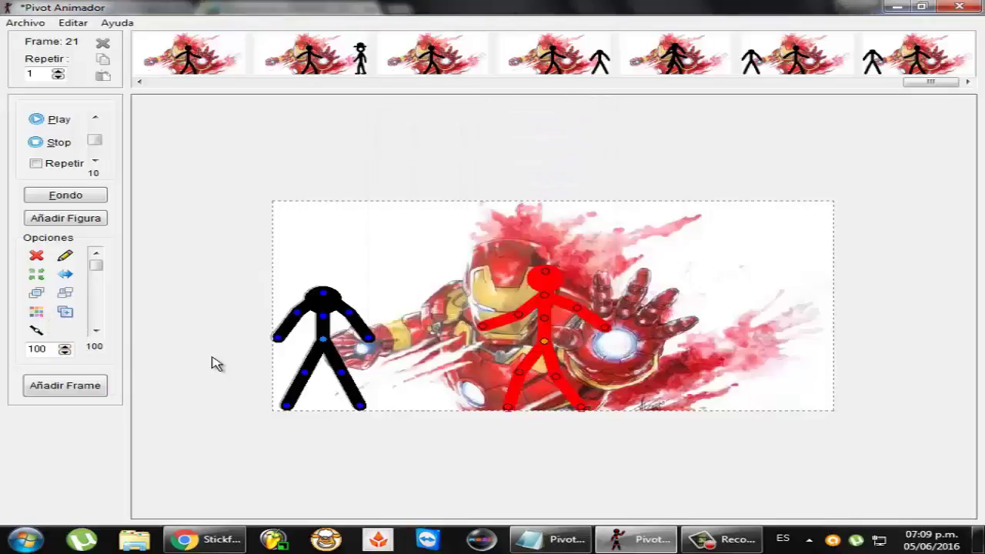
click(323, 344)
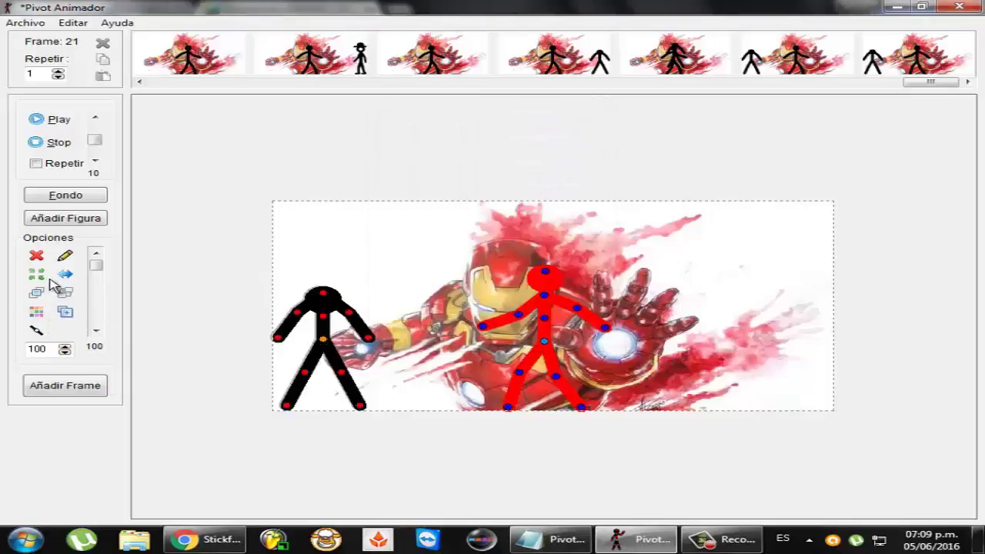
click(97, 387)
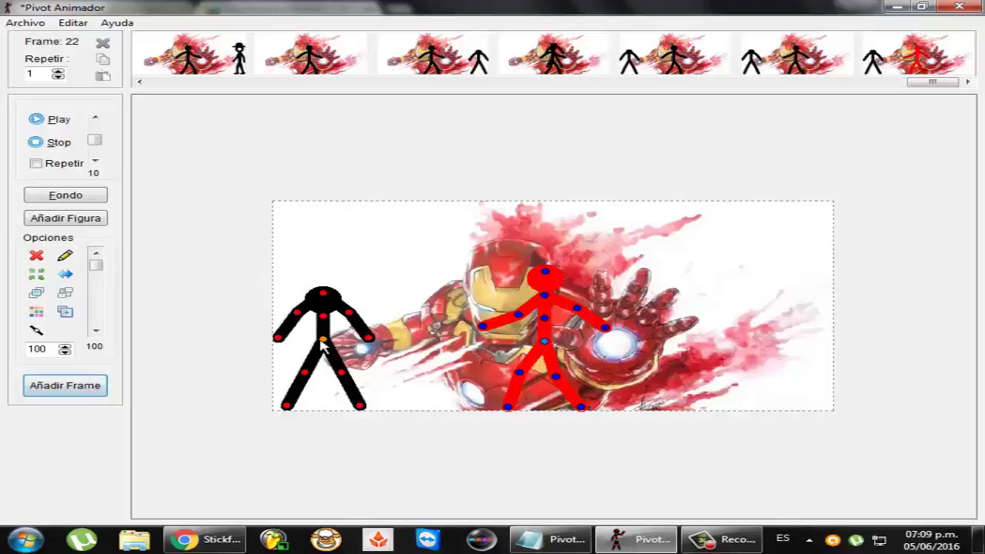
Step: Colour the neckless figure at the left edge blue and add a new frame
click(34, 314)
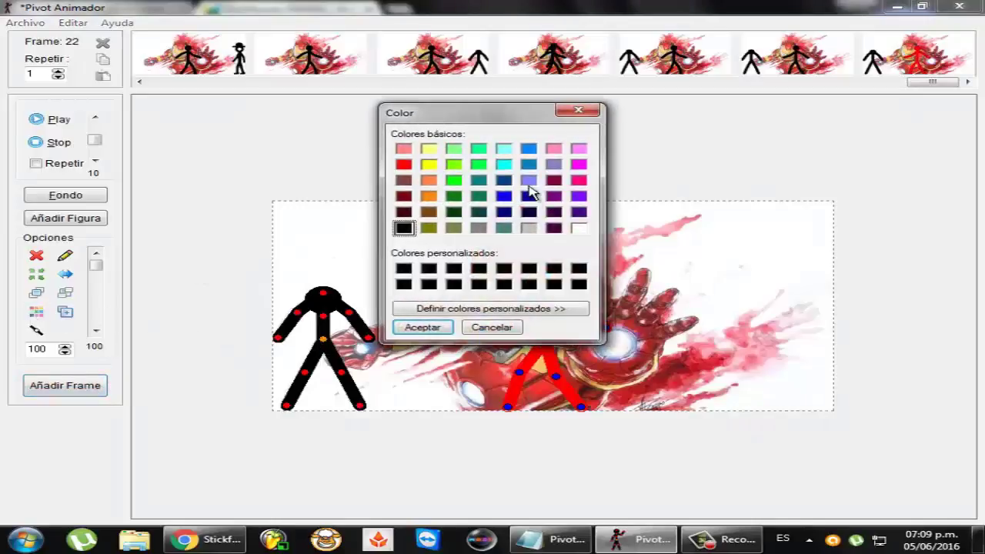
click(503, 196)
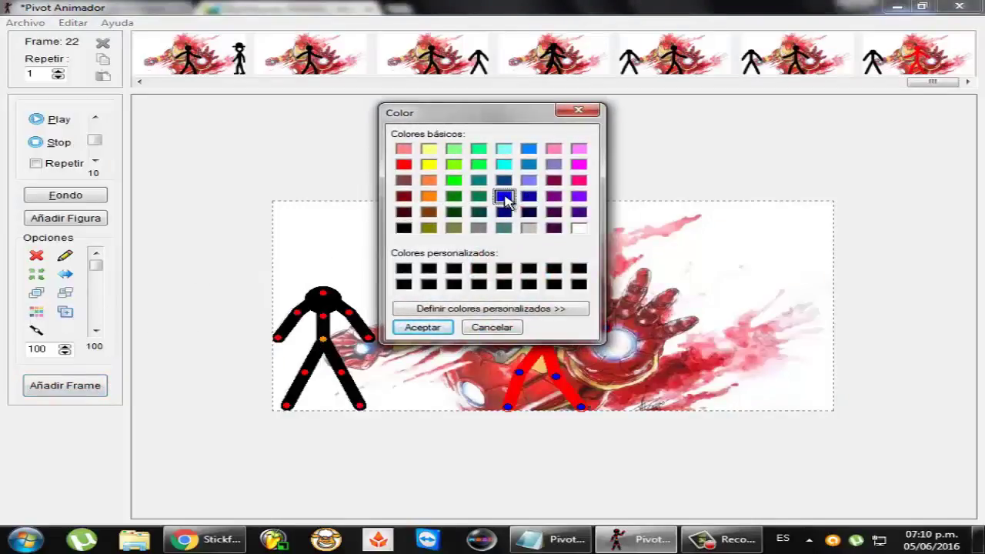
click(428, 326)
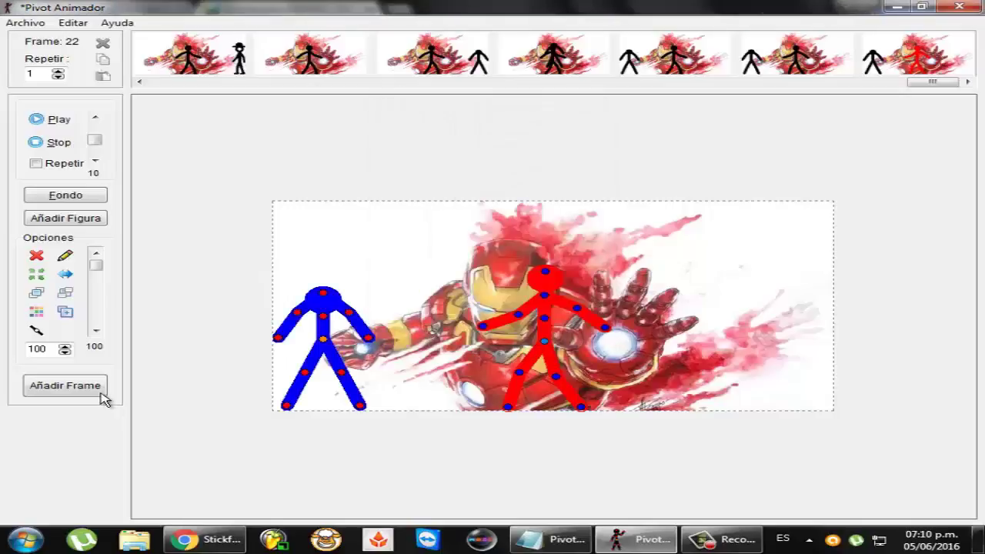
click(98, 388)
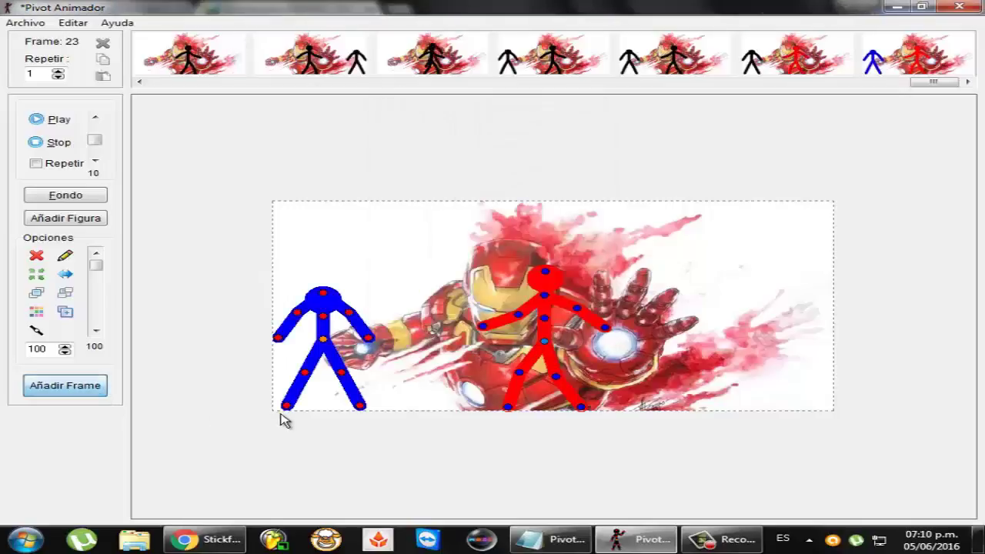
Step: Return to the notes and read item 8 on duplicating the chosen figure
click(897, 7)
click(551, 539)
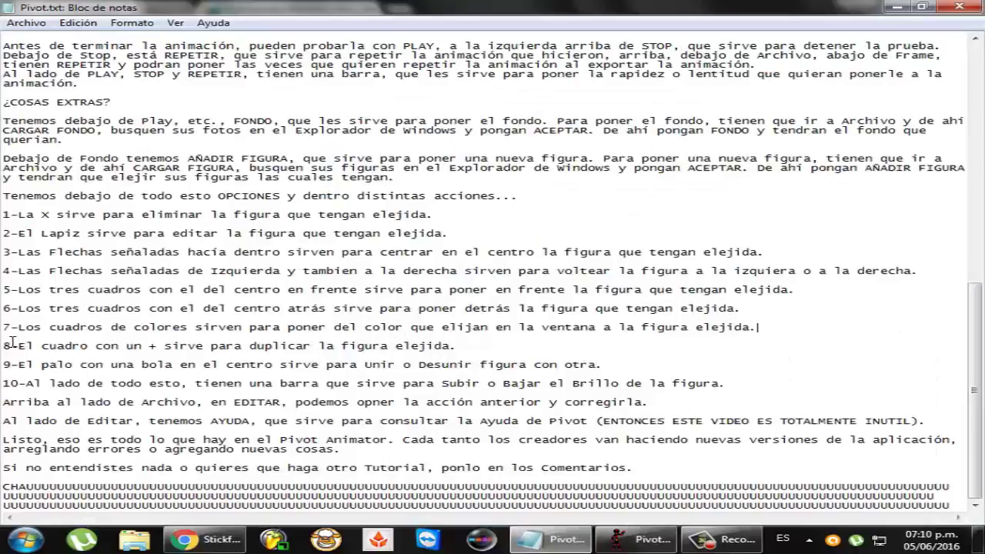
drag(29, 346, 236, 347)
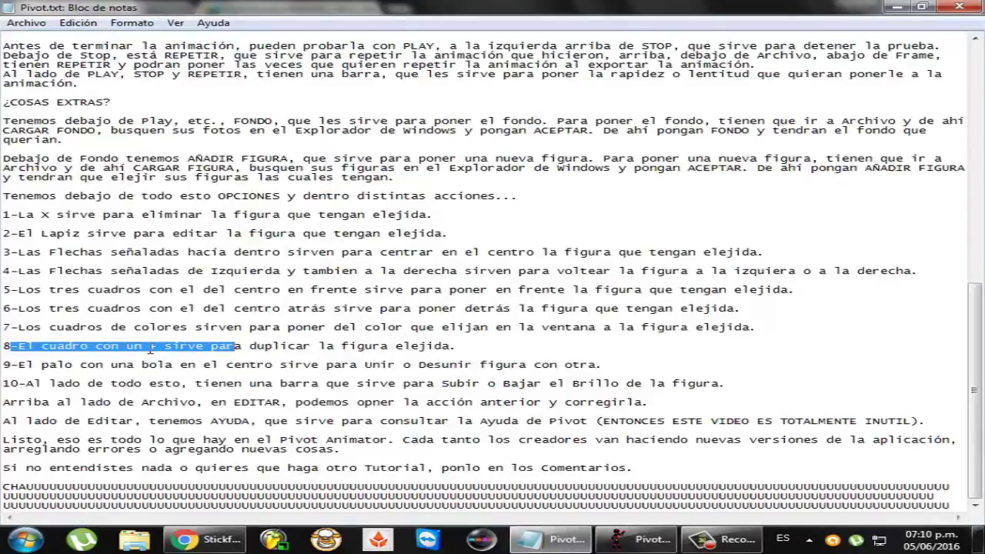
drag(151, 349, 457, 347)
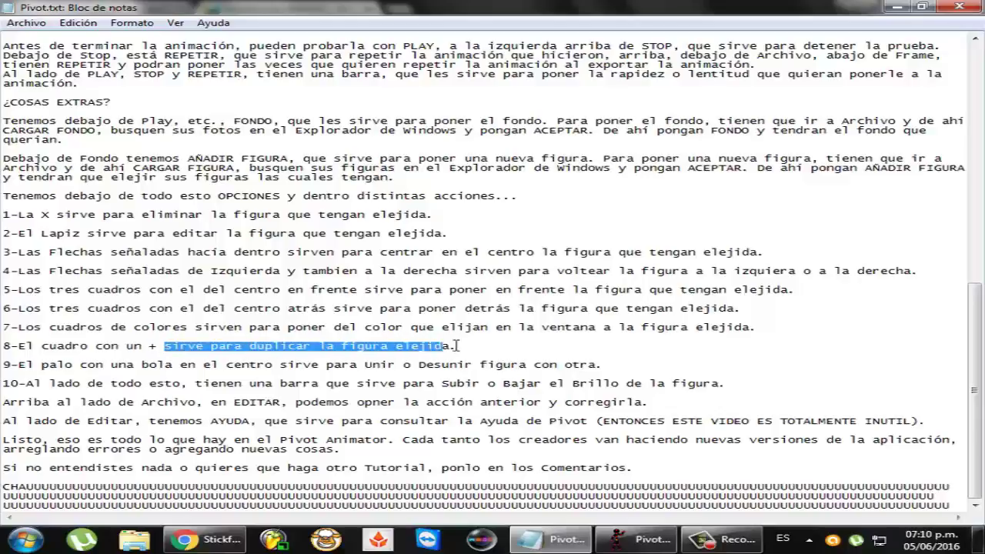
click(516, 354)
Step: In Pivot Animator, duplicate the blue figure, place the copy at the stage's right edge and add a new frame
click(635, 538)
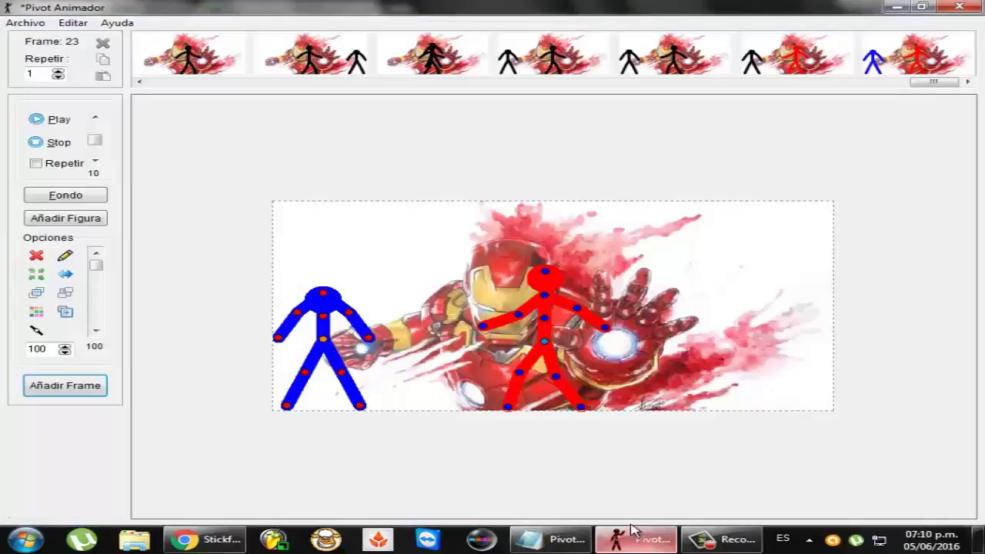
click(65, 312)
drag(342, 353, 781, 349)
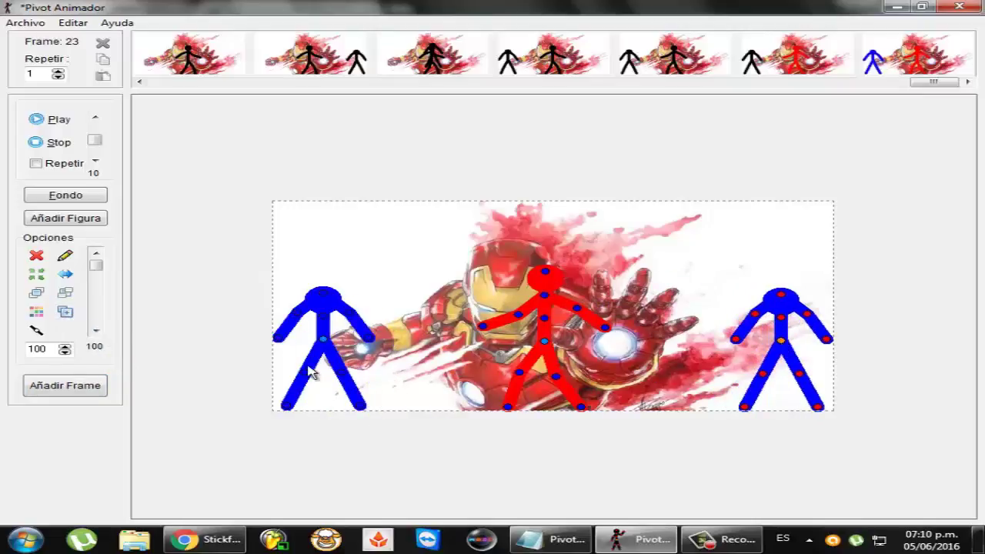
click(90, 388)
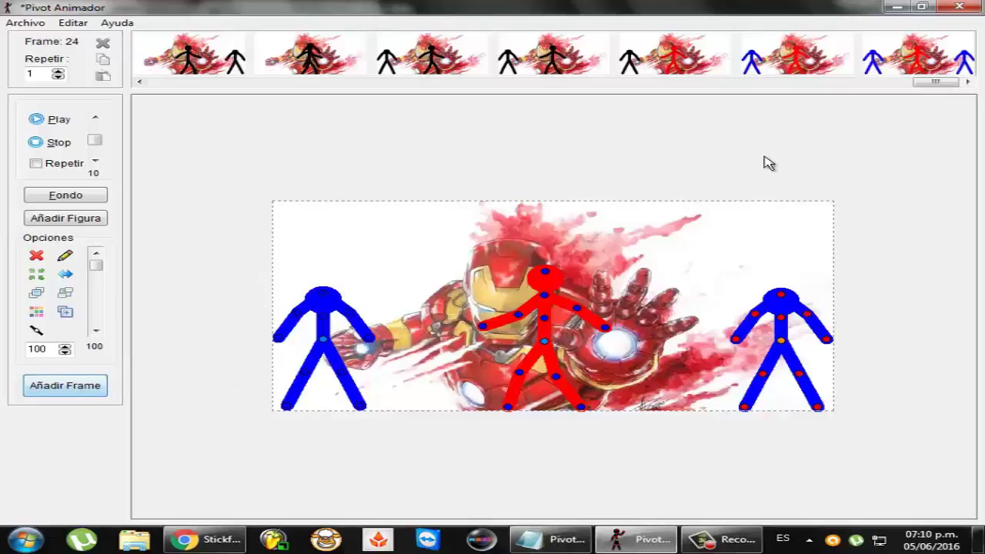
Step: Return to the notes and read item 9 on joining or separating figures
click(896, 7)
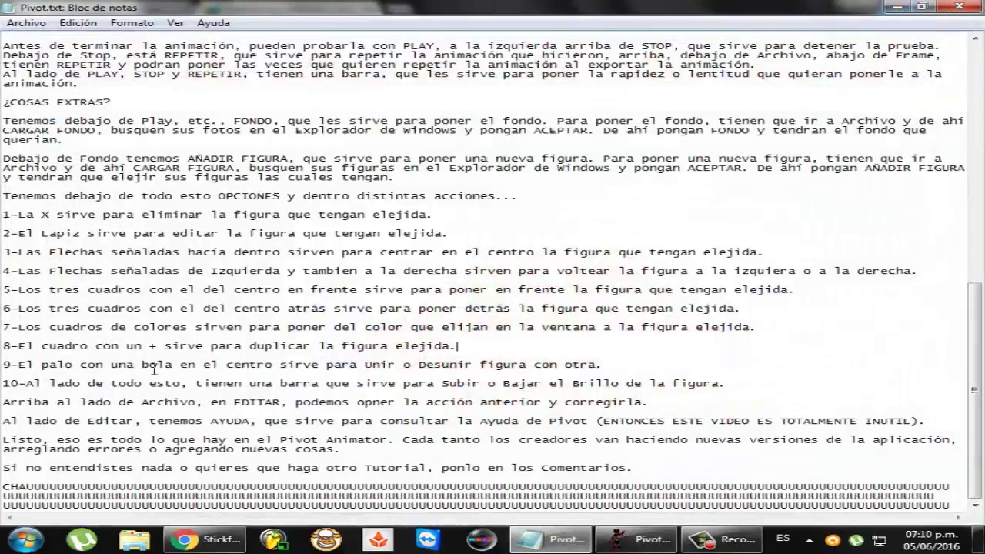
drag(19, 368, 637, 370)
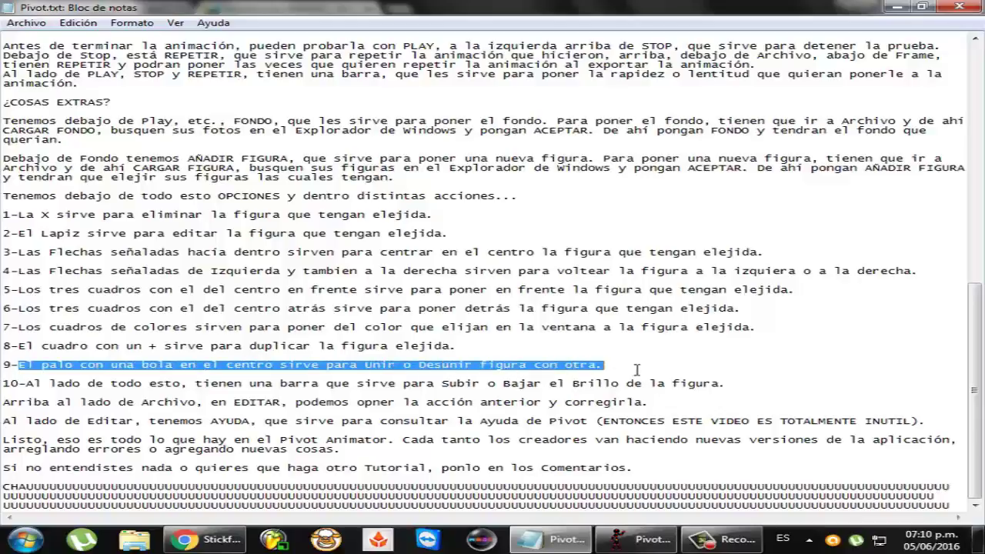
drag(412, 367, 637, 367)
click(655, 367)
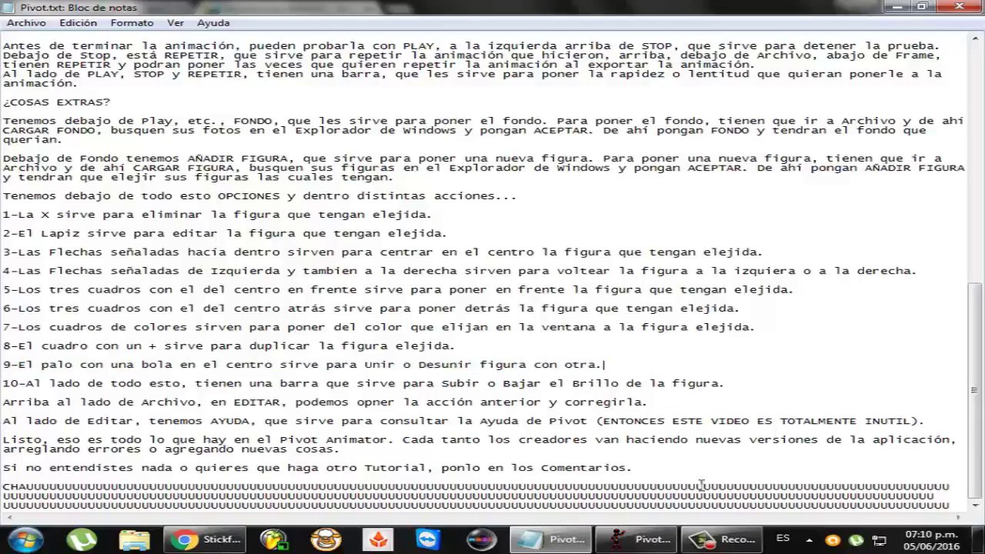
Step: In Pivot Animator, join the blue copy to the red figure's hip joint, shift the joined pair slightly left and add a new frame
click(637, 538)
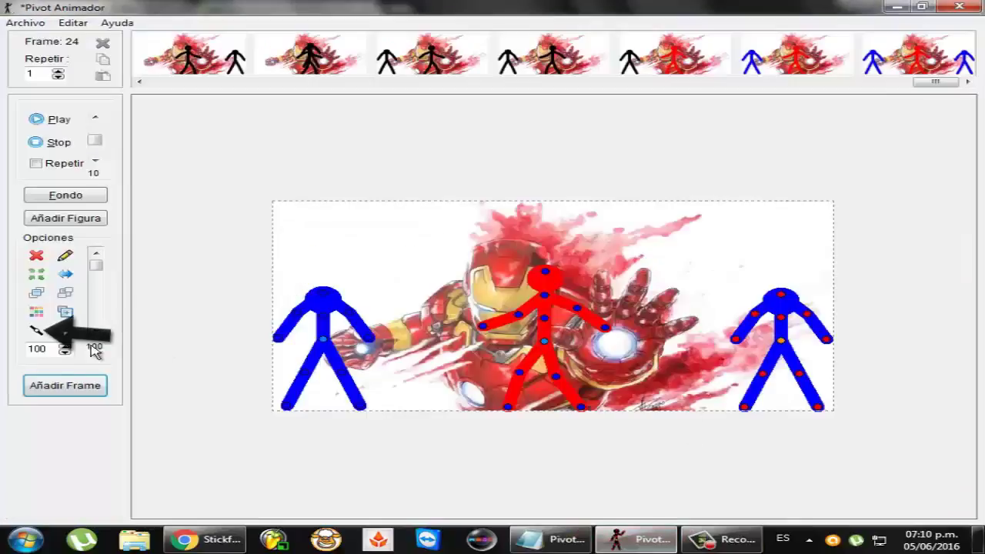
click(36, 329)
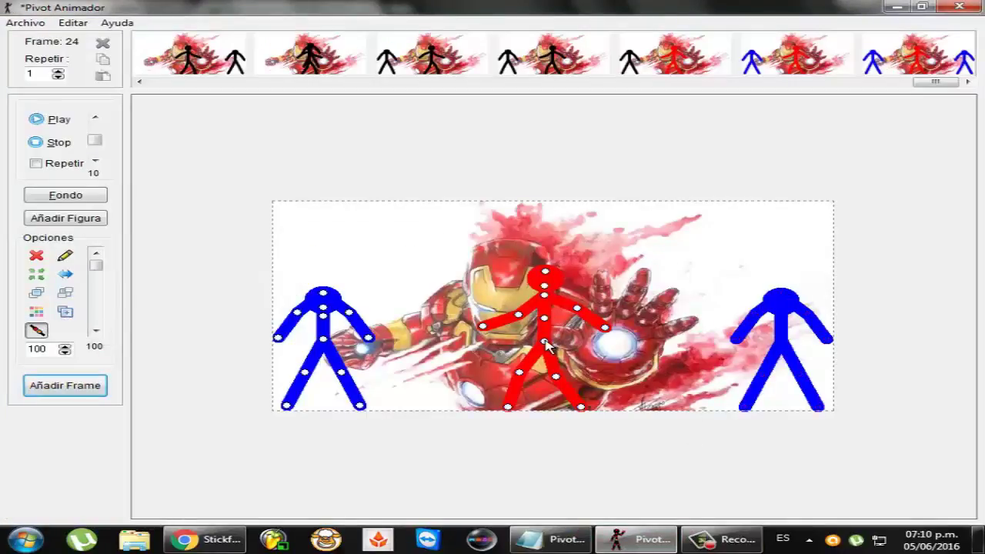
mouse_move(545, 346)
mouse_down()
mouse_move(636, 343)
mouse_move(528, 341)
mouse_up()
click(65, 385)
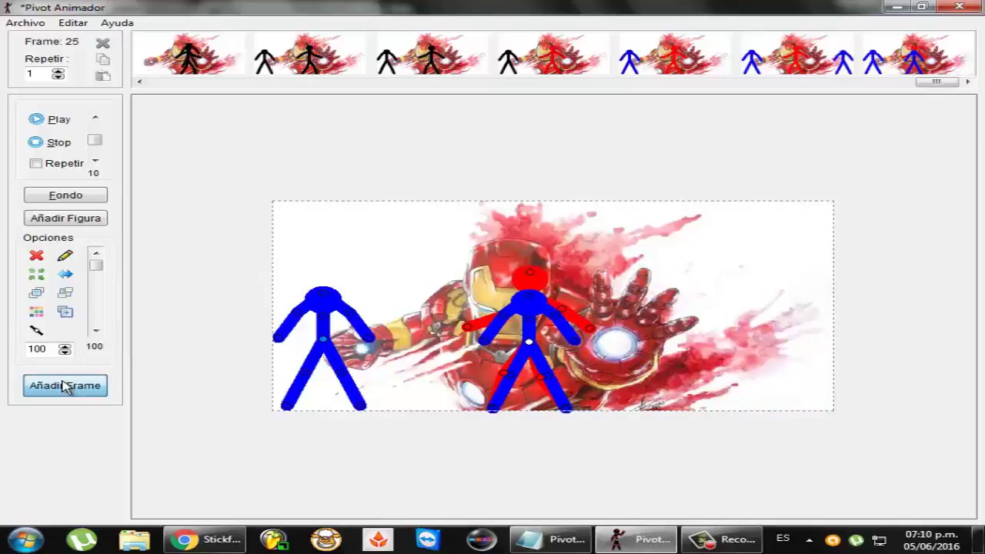
Step: Join the red figure to the left blue figure's hip joint and capture one frame there and one with the group near the stage's right edge
click(36, 329)
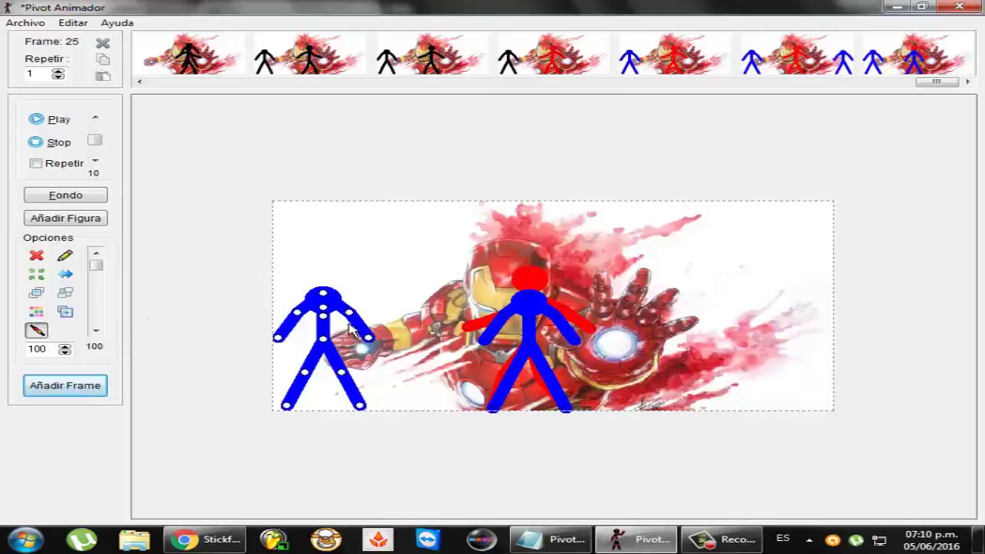
drag(338, 344, 323, 345)
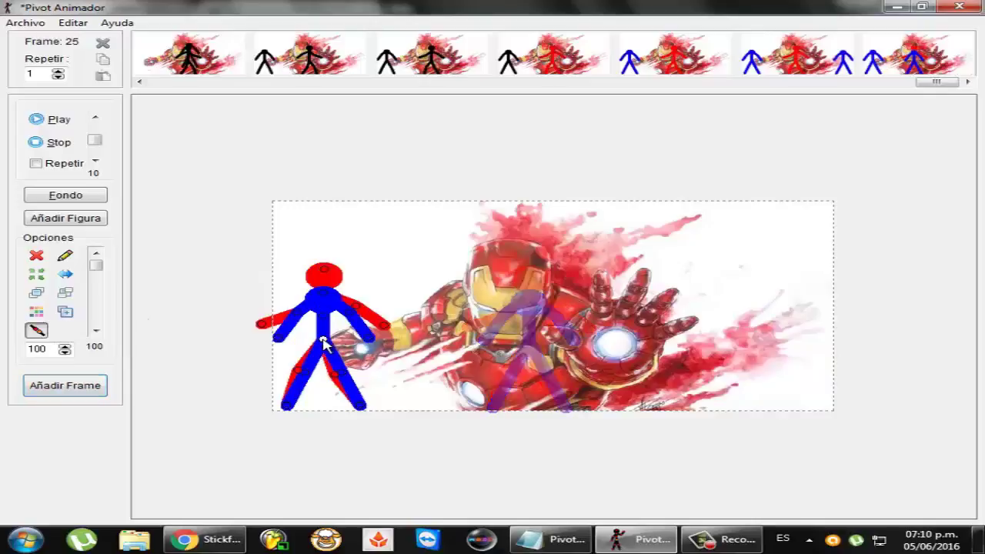
click(80, 391)
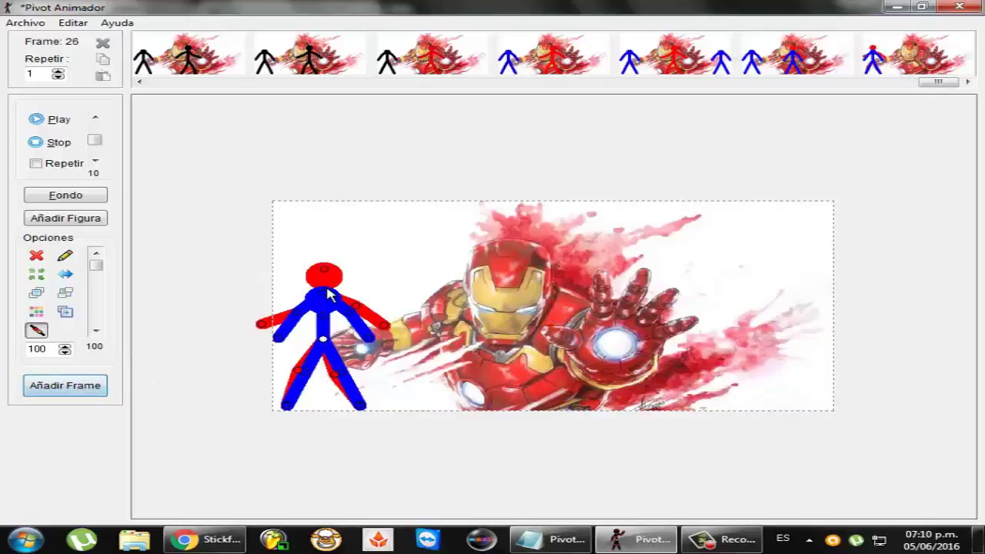
drag(323, 344, 762, 343)
click(68, 385)
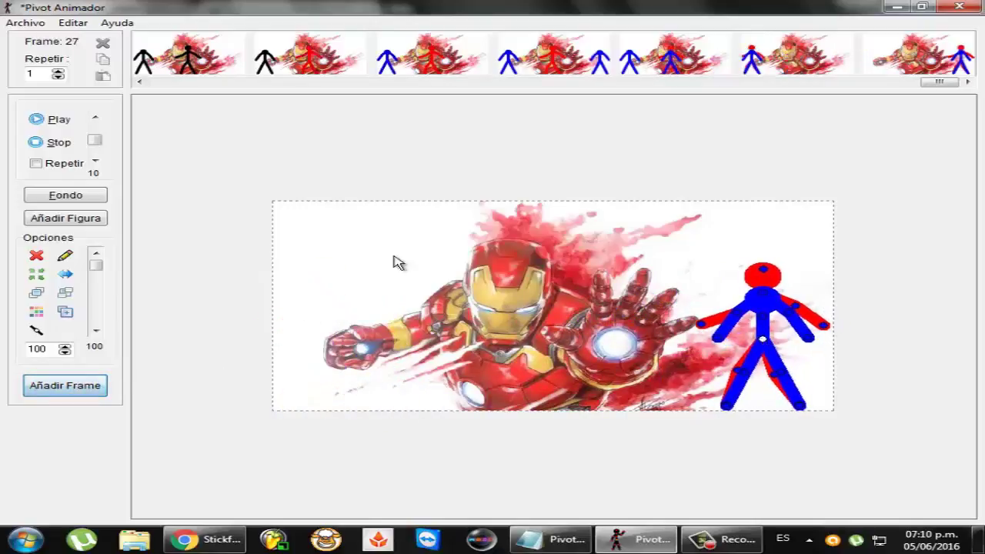
Step: Return to the notes and read item 10 on raising or lowering the figure's brightness
click(896, 7)
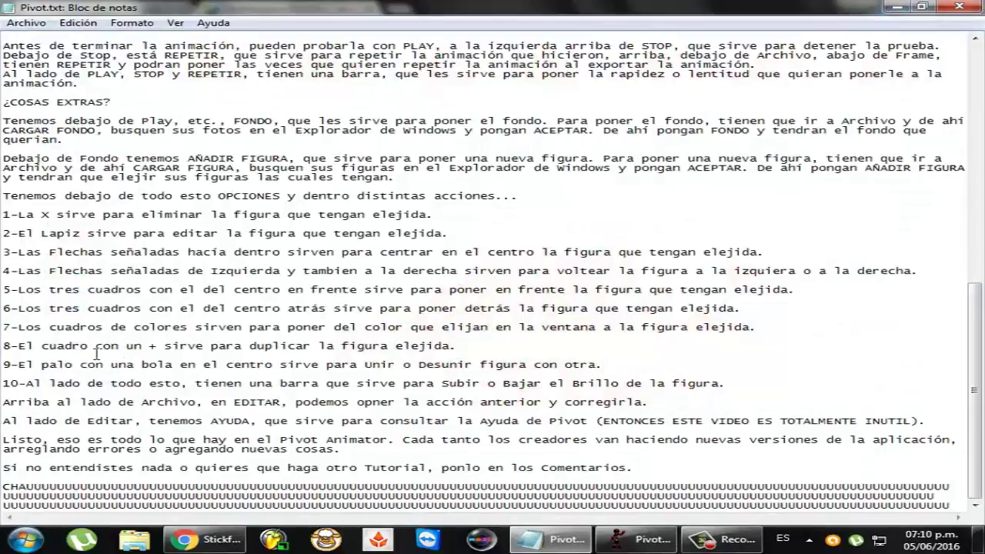
drag(22, 382, 740, 384)
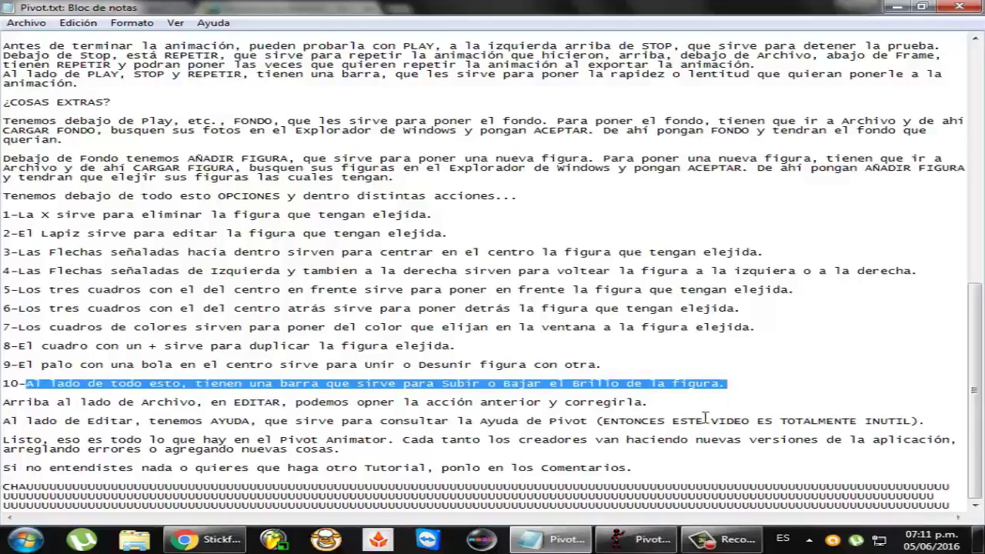
Step: In Pivot Animator, move the joined figures back beside the background character's raised hand and add a new frame
click(647, 542)
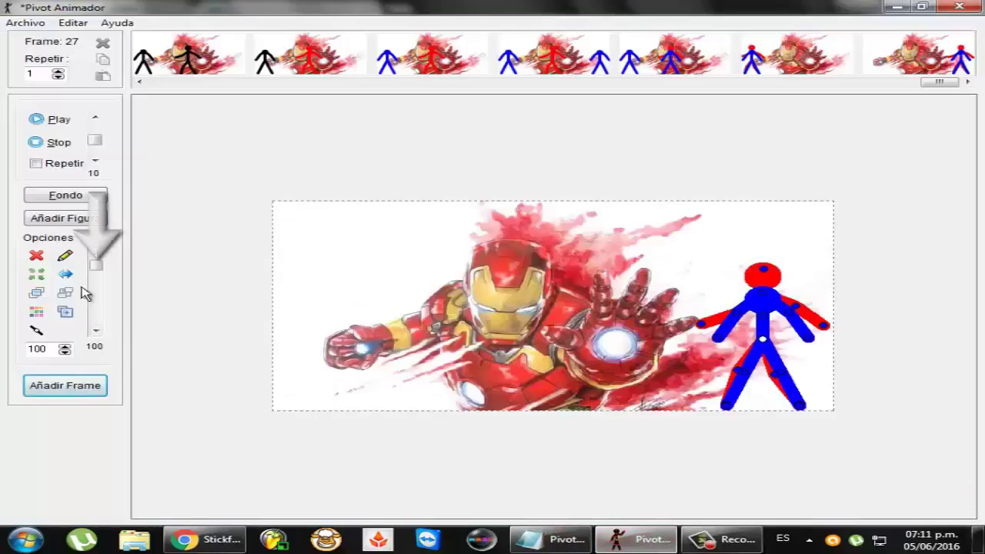
mouse_move(96, 266)
mouse_down()
mouse_move(95, 332)
mouse_move(112, 278)
mouse_move(97, 264)
mouse_up()
drag(765, 344, 577, 340)
click(36, 332)
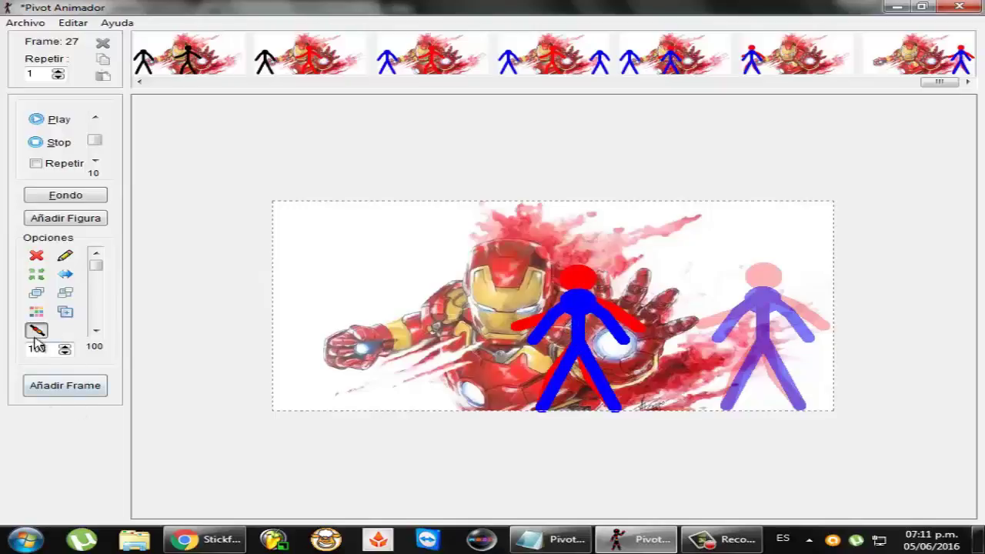
click(69, 384)
Step: Move the joined figures further left onto the character's chest and tilt the red figure's head to the right
click(40, 331)
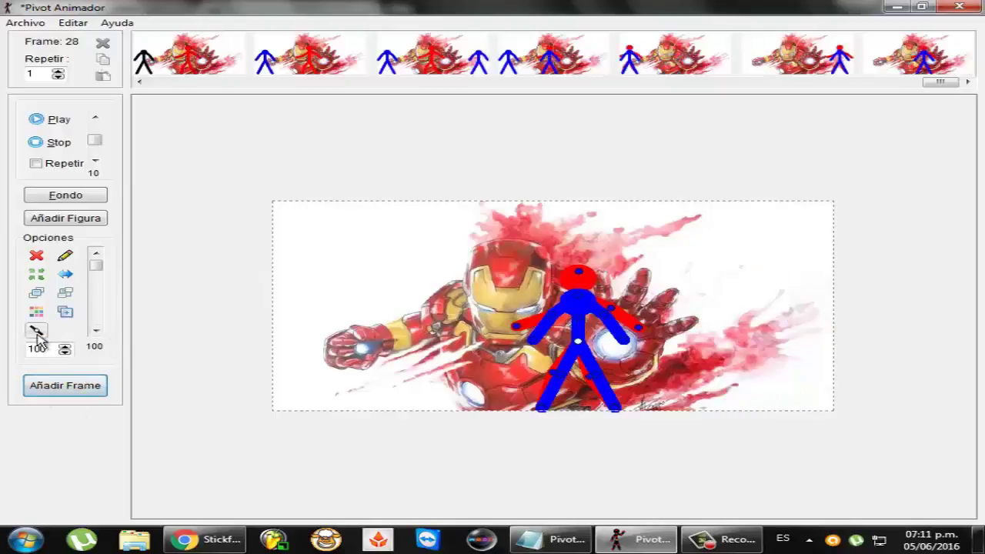
drag(579, 347, 467, 341)
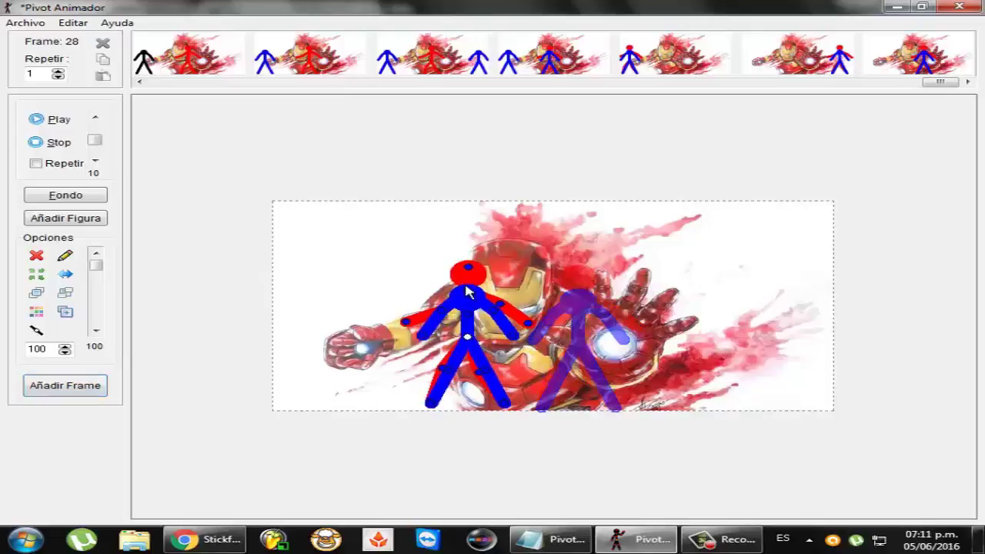
drag(472, 273, 490, 283)
Step: Capture frames with the red figure faded to full transparency and with its opacity restored to 100
drag(96, 266, 97, 363)
click(39, 388)
drag(110, 325, 114, 260)
click(97, 390)
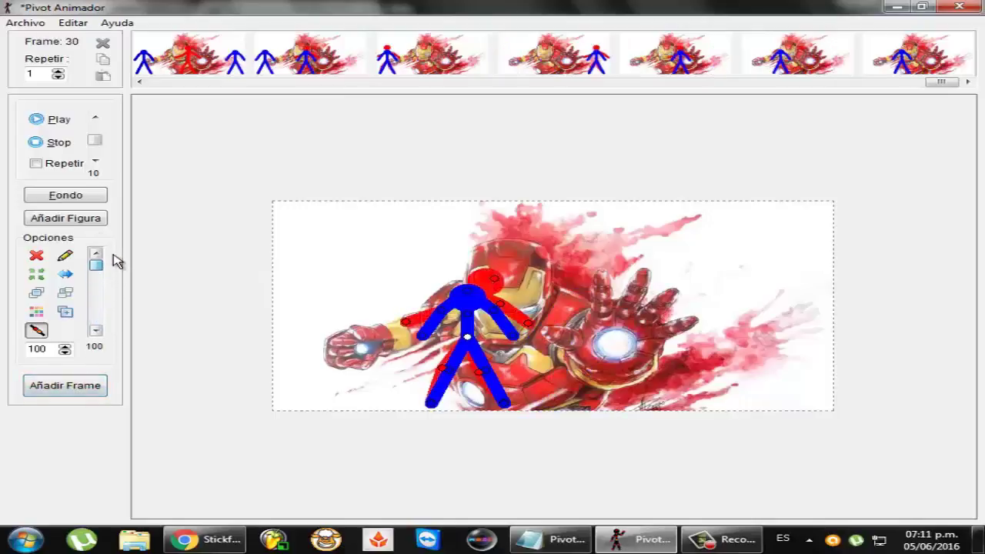
click(64, 394)
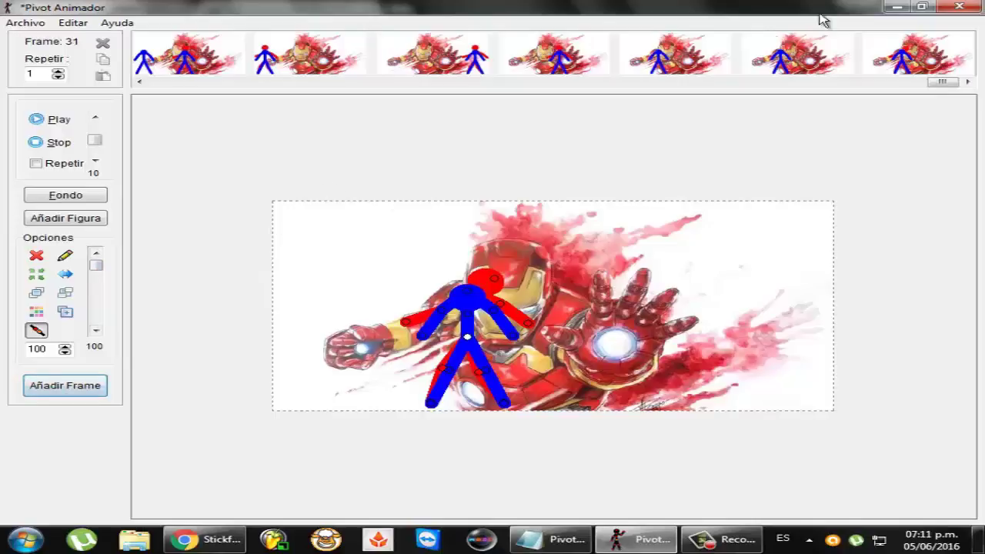
Step: Return to the notes, read the line about EDITAR and correct its misspelled word "opner" to "poner"
click(906, 7)
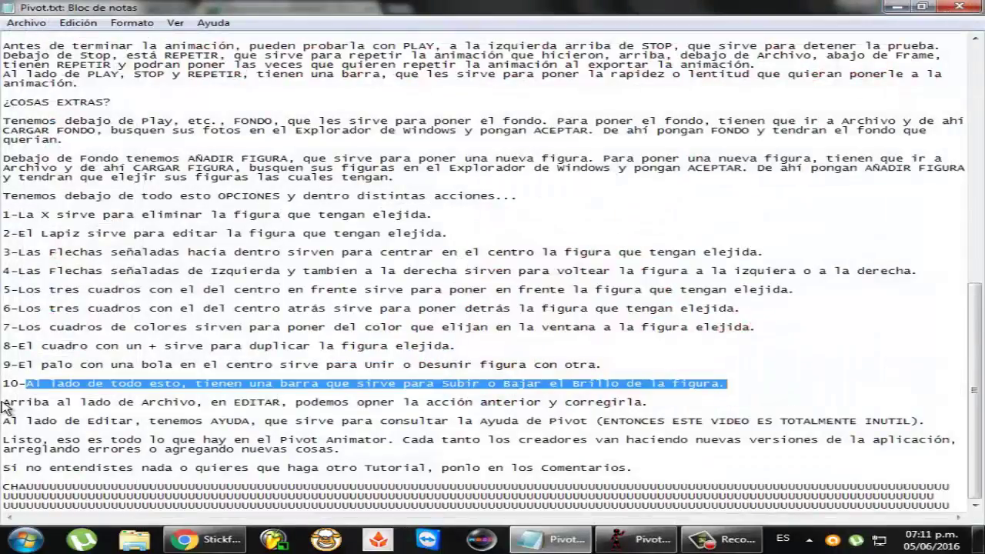
drag(3, 402, 536, 401)
double_click(192, 403)
click(295, 401)
click(365, 402)
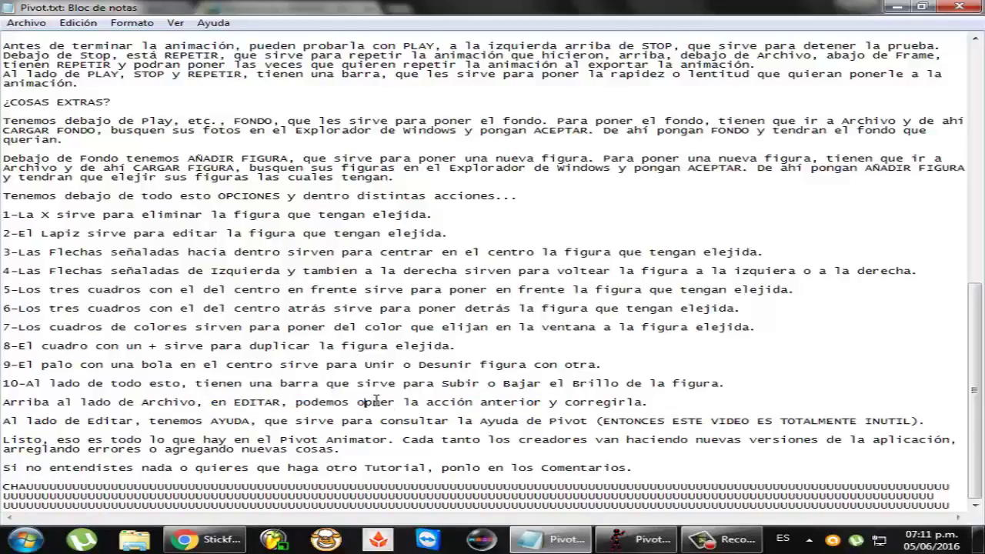
key(Delete)
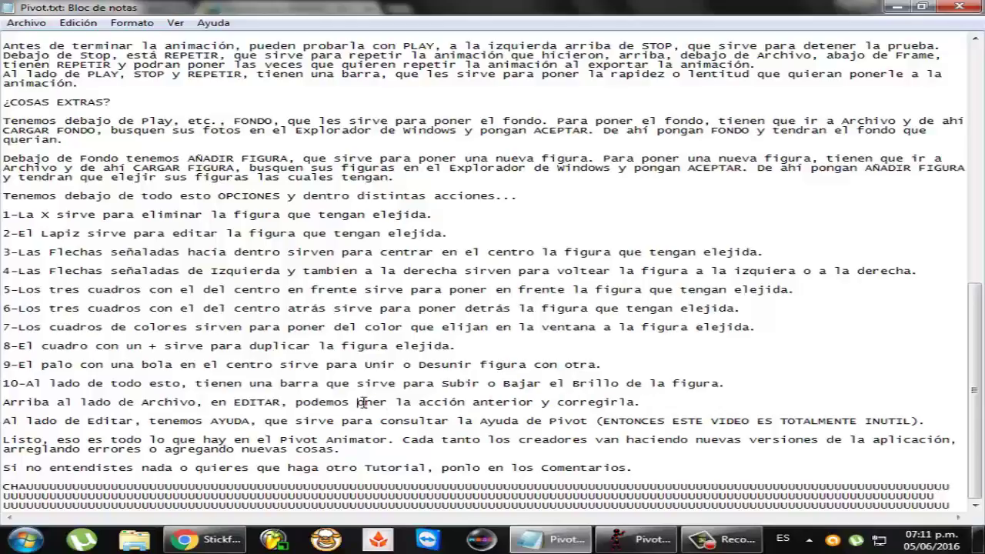
text(p)
drag(651, 401, 490, 407)
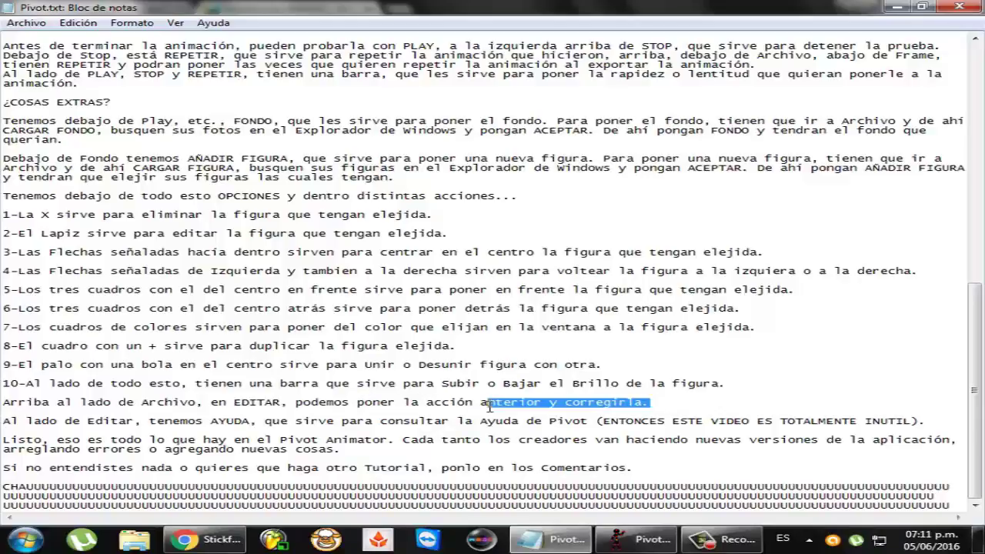
Step: In Pivot Animator, undo the red figure's latest transparency changes and redo them
click(651, 532)
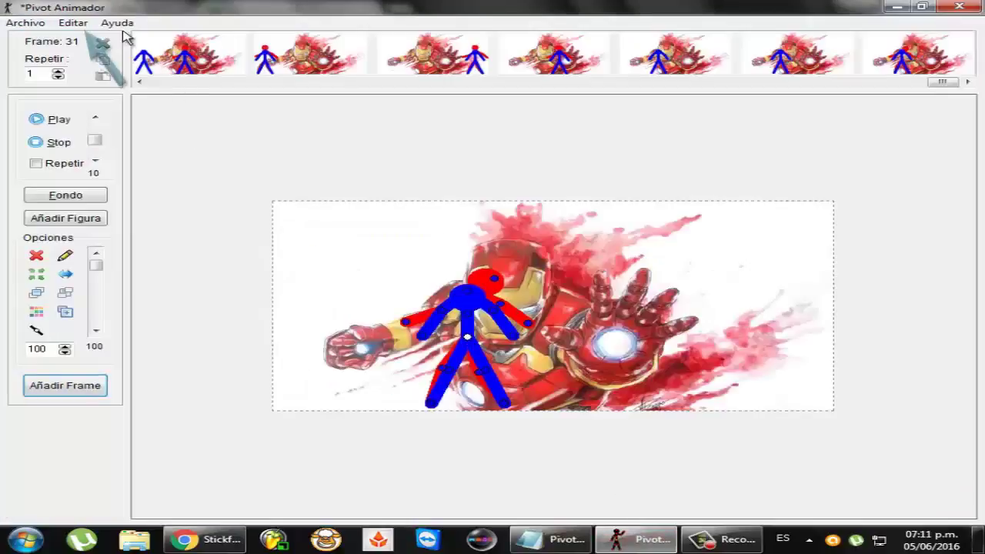
click(77, 23)
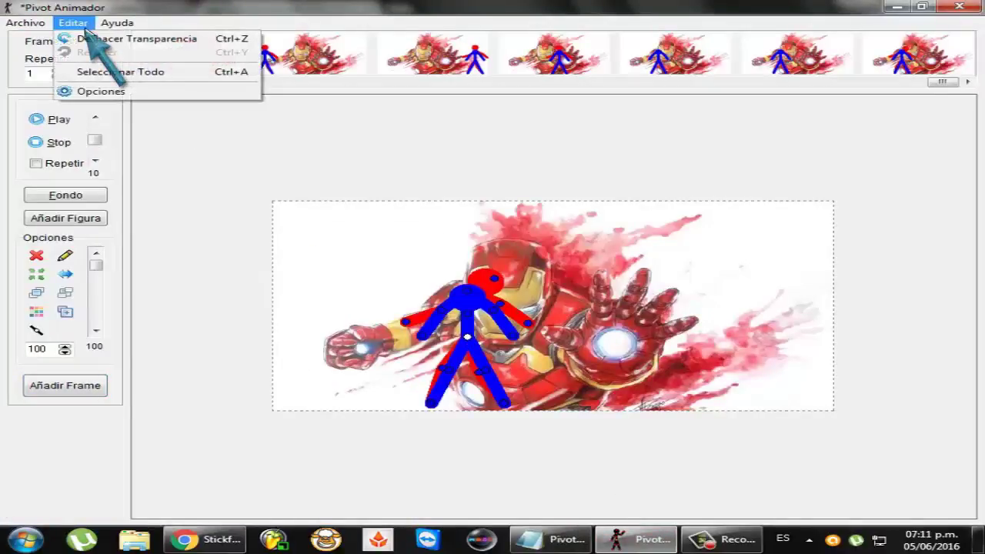
click(107, 38)
click(71, 23)
click(98, 37)
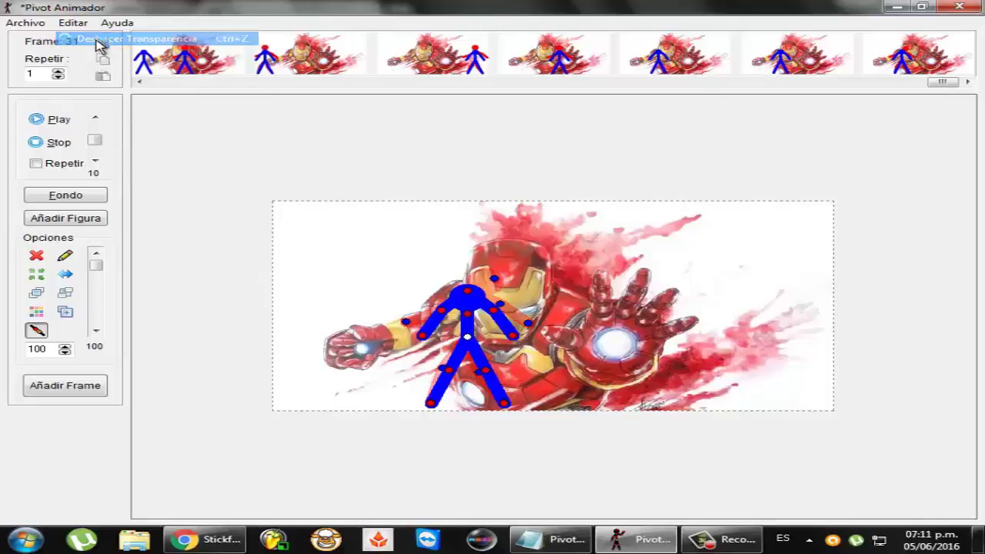
click(77, 23)
click(66, 36)
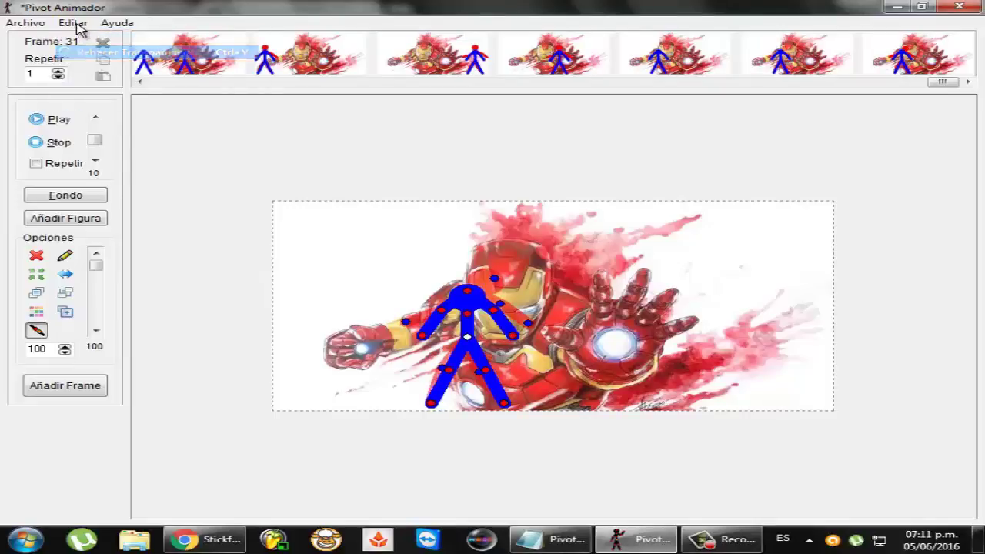
click(77, 25)
click(96, 53)
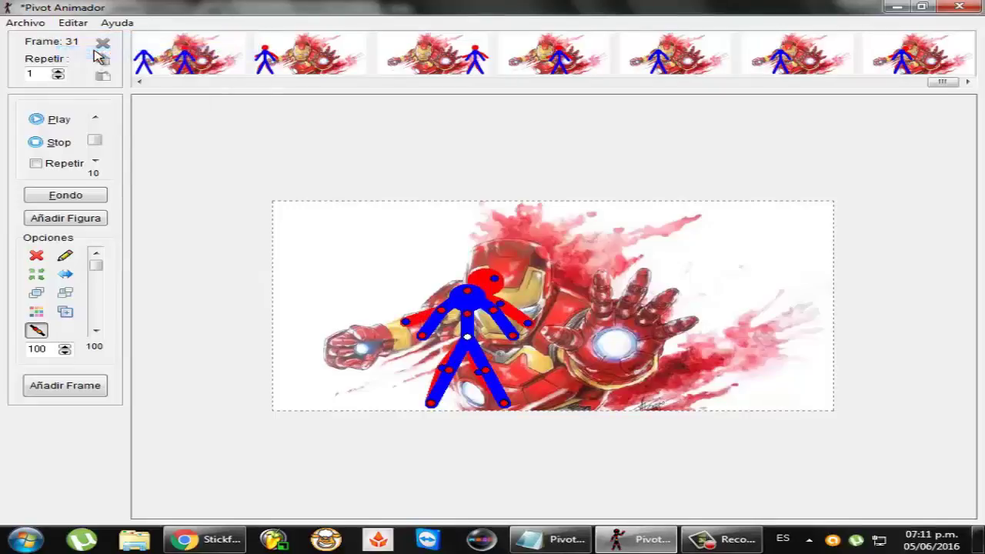
Step: Return to the notes and read the line about AYUDA and consulting Pivot's help
click(921, 7)
click(98, 422)
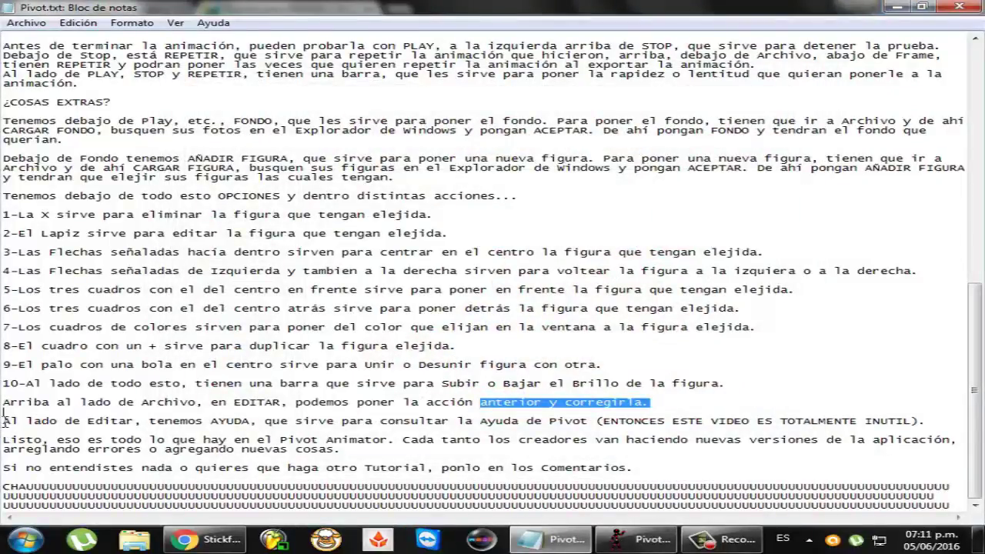
drag(4, 421, 897, 419)
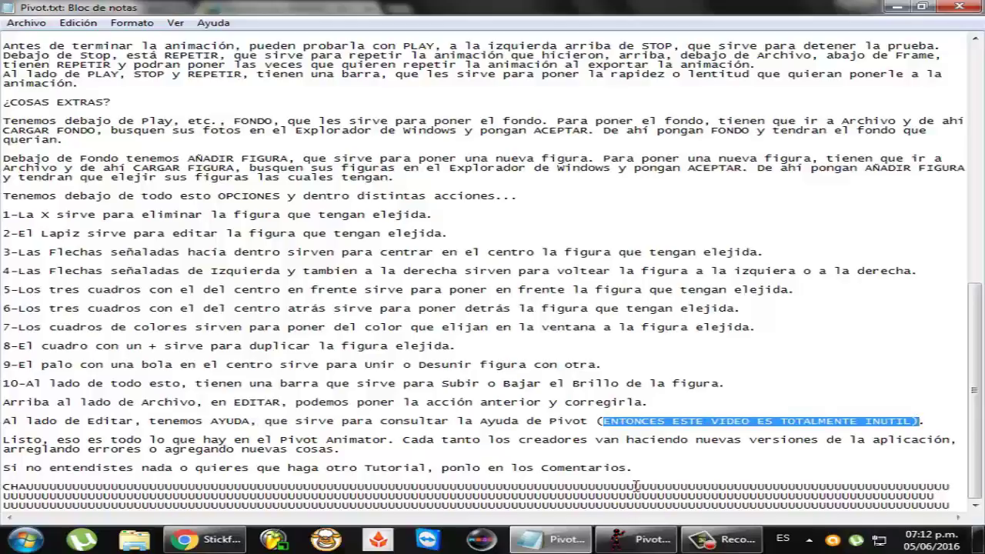
Step: In Pivot Animator, view the available help entries and return to the notes
click(634, 538)
click(283, 93)
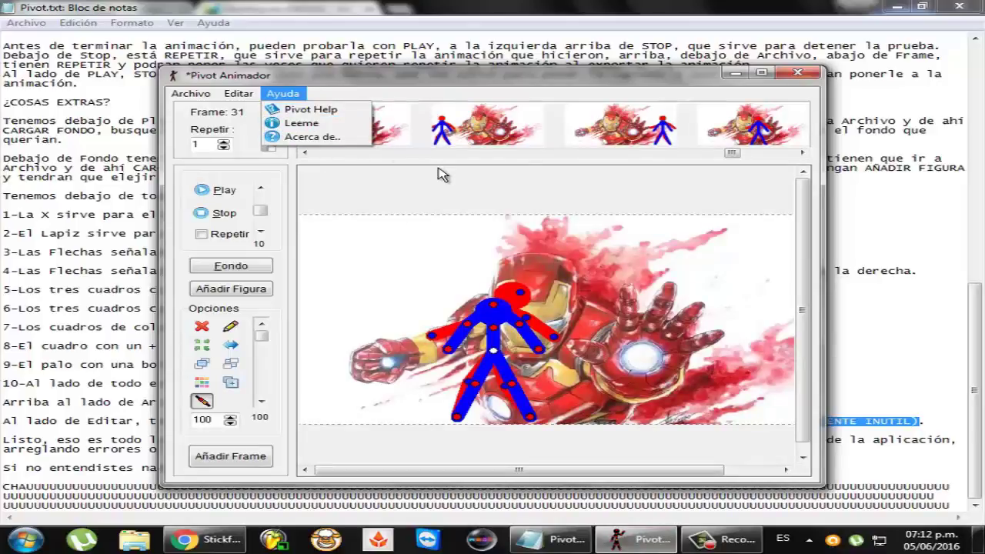
click(735, 73)
click(735, 72)
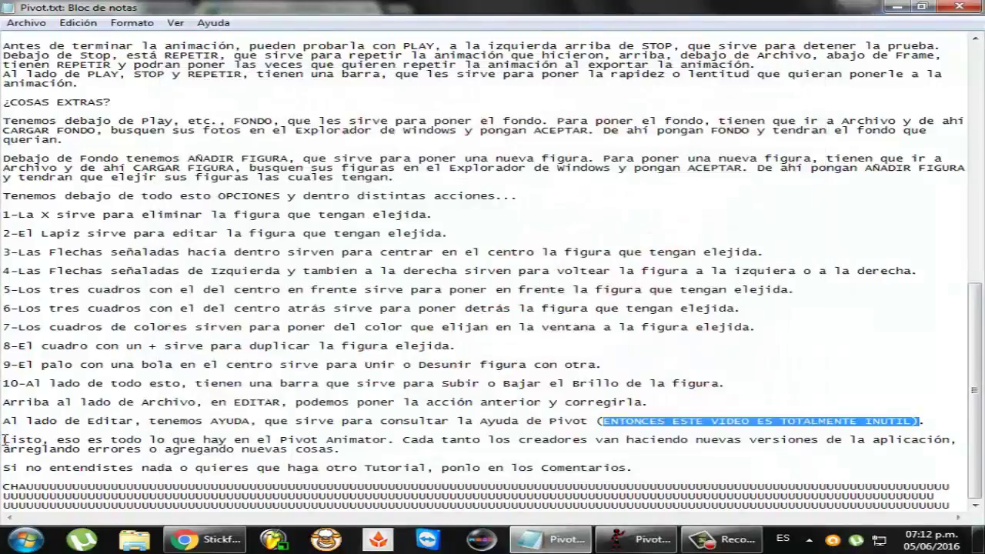
Step: Read the closing lines of the notes on new application versions and on requesting another tutorial in the comments
drag(5, 439, 352, 439)
drag(277, 439, 951, 447)
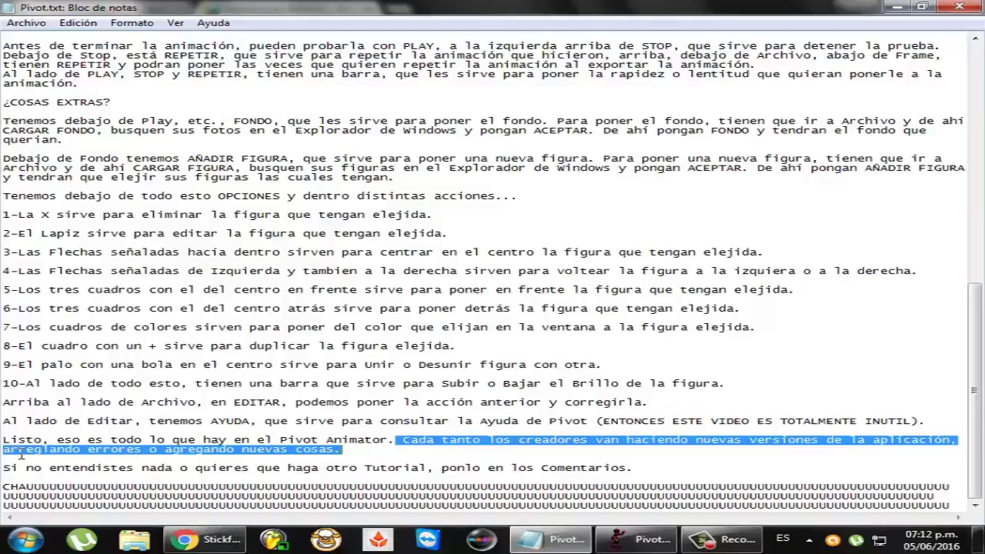
drag(5, 468, 672, 469)
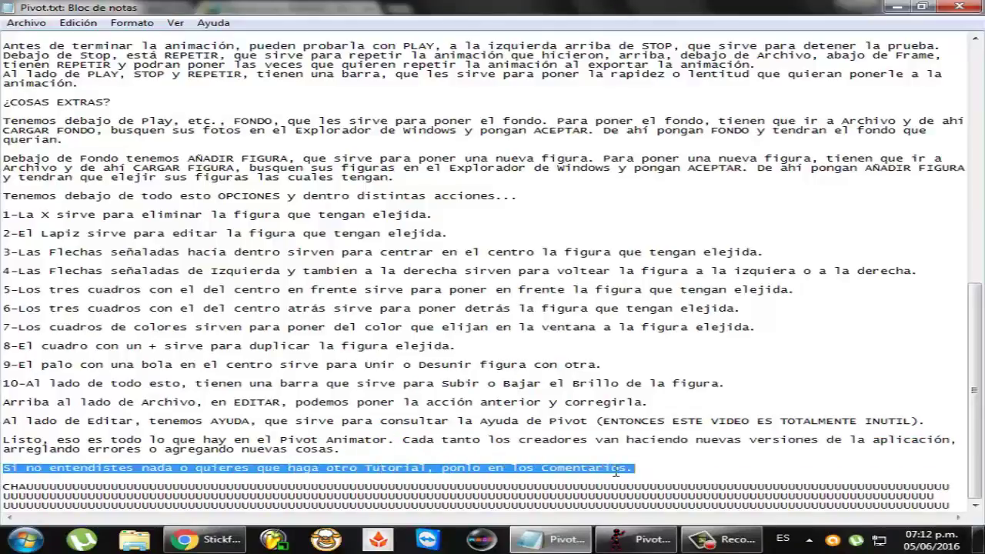
Step: Delete the long "CHAUUU" farewell at the end of the notes, except for its last two letters
drag(6, 483, 938, 512)
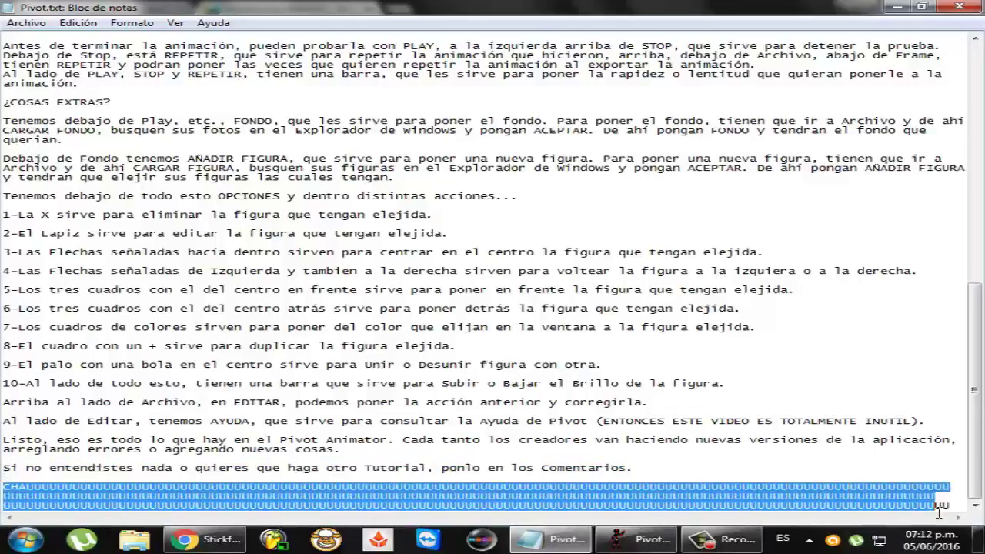
key(BackSpace)
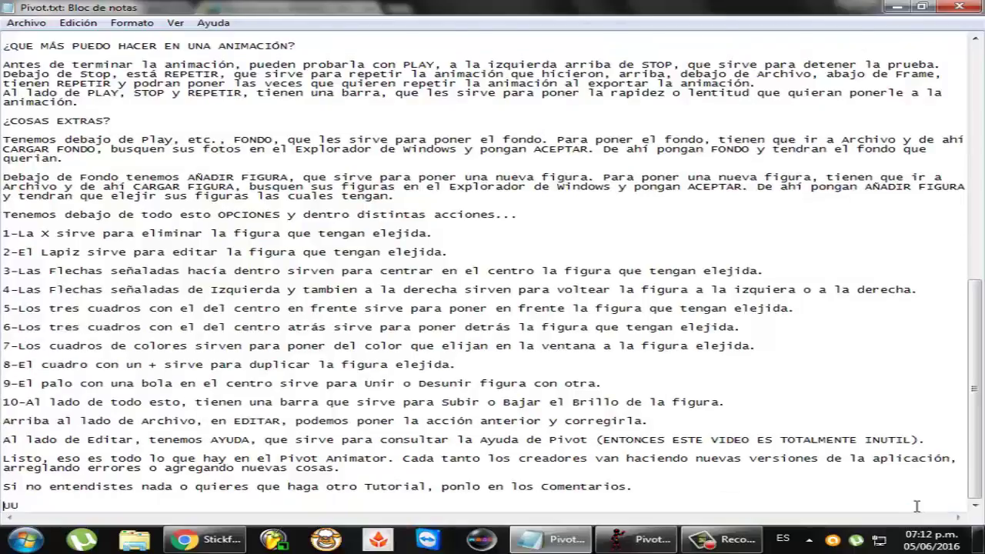